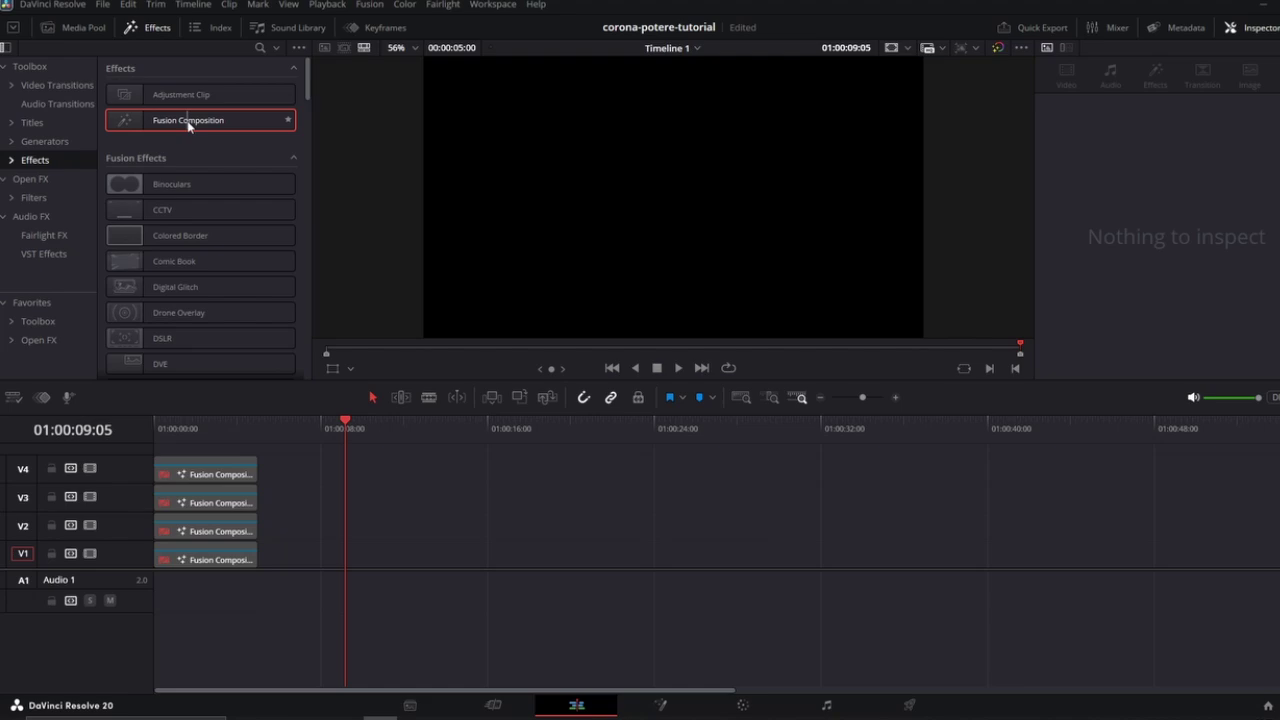
Step: Place a new Fusion Composition on track V1 and open it in the Fusion page
drag(188, 125, 381, 558)
right_click(381, 557)
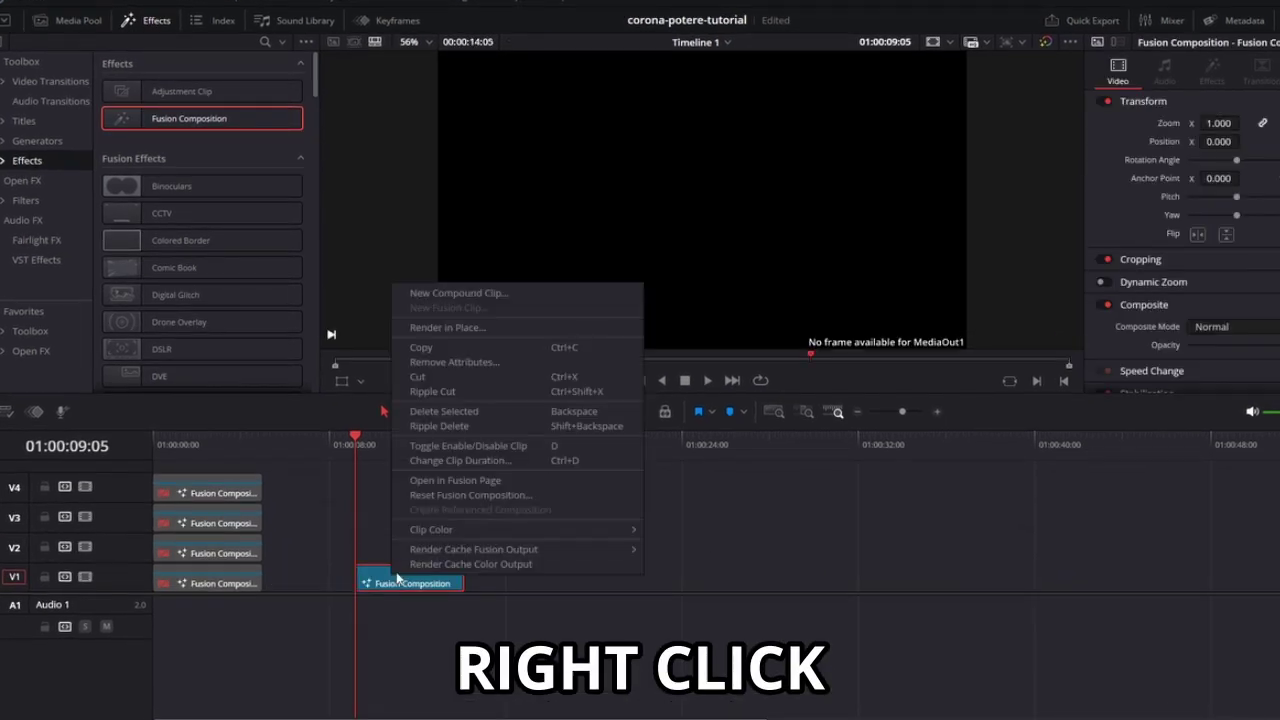
click(455, 480)
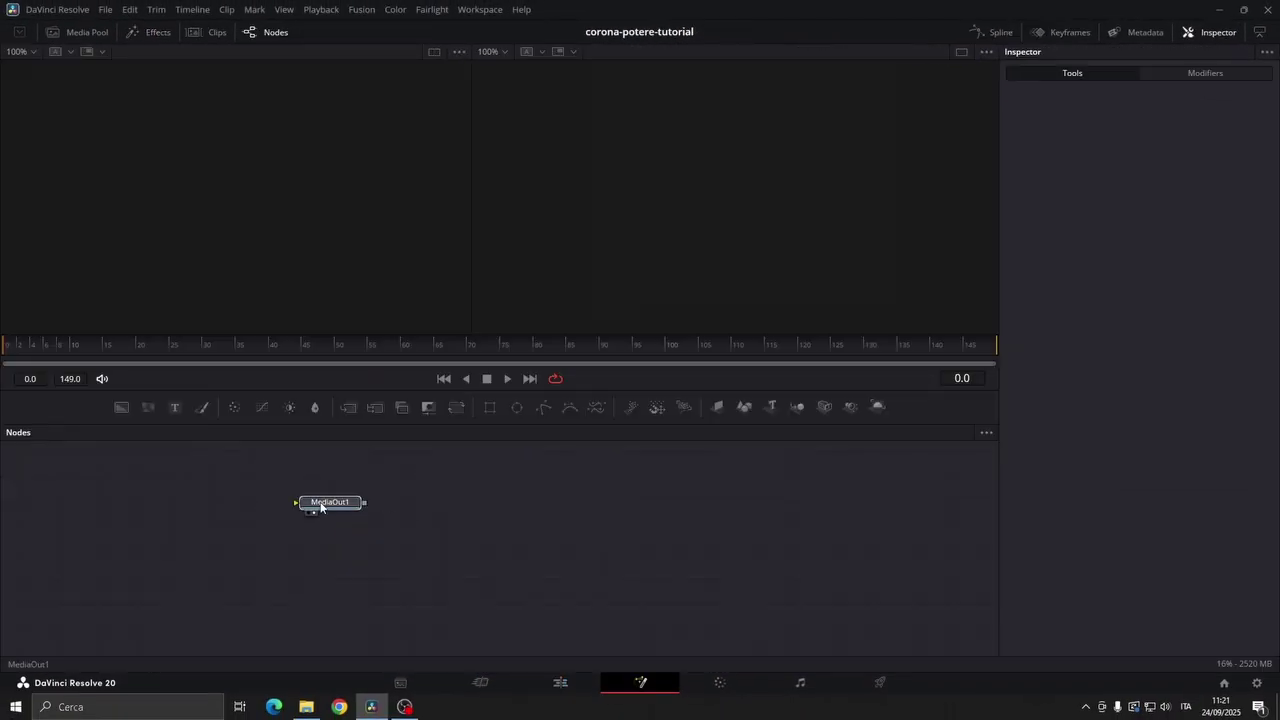
Step: Add a Background node filled with red #c71a20
mouse_move(121, 407)
mouse_down()
mouse_move(177, 532)
mouse_move(426, 526)
mouse_up()
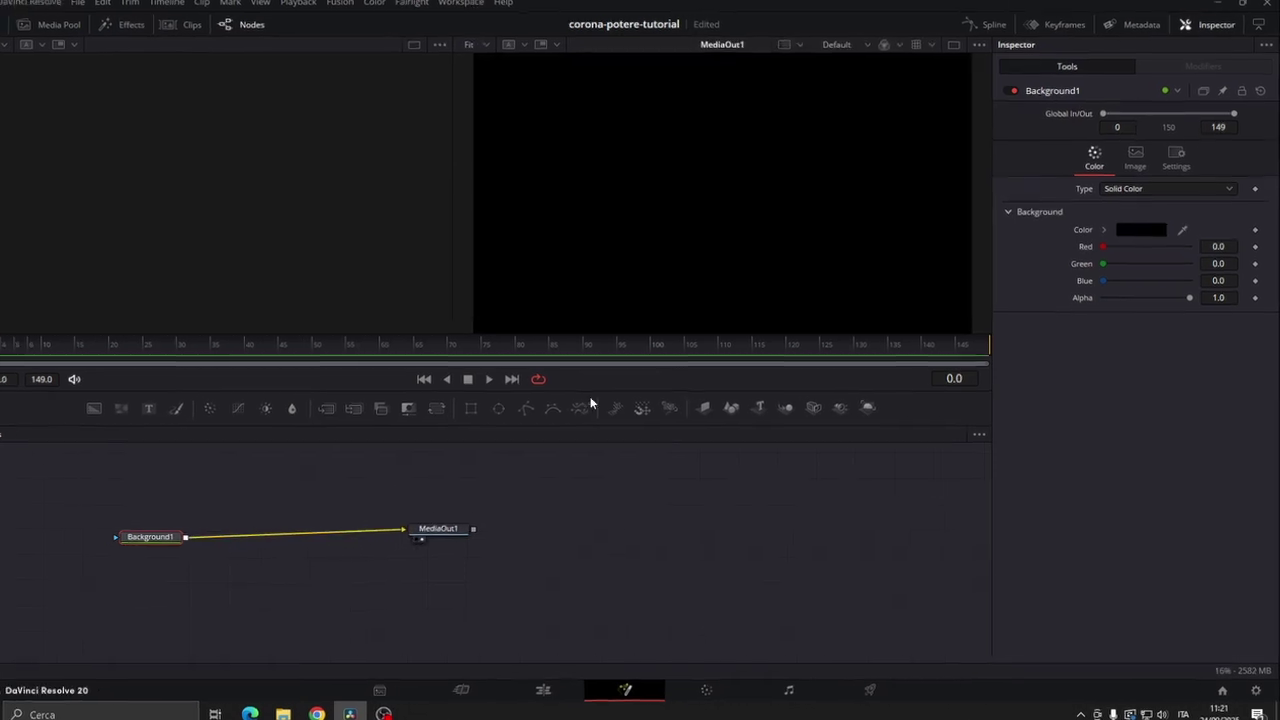
click(1145, 229)
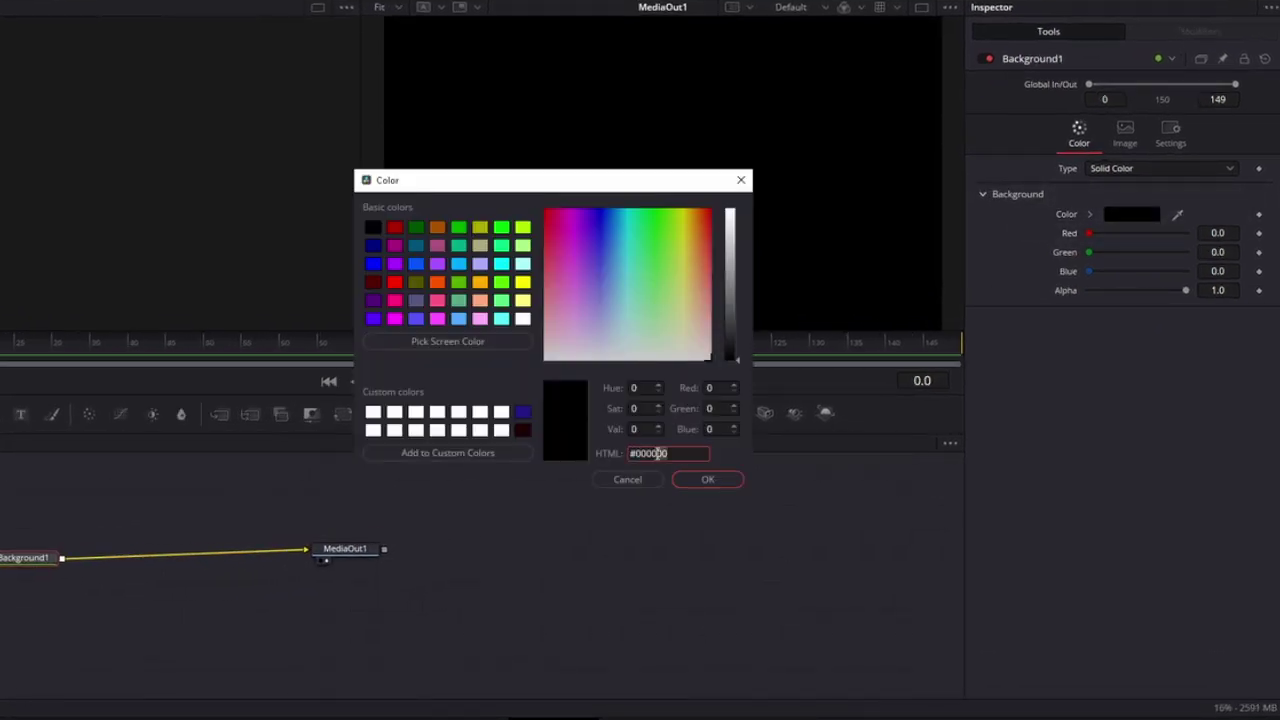
text(#c71a20)
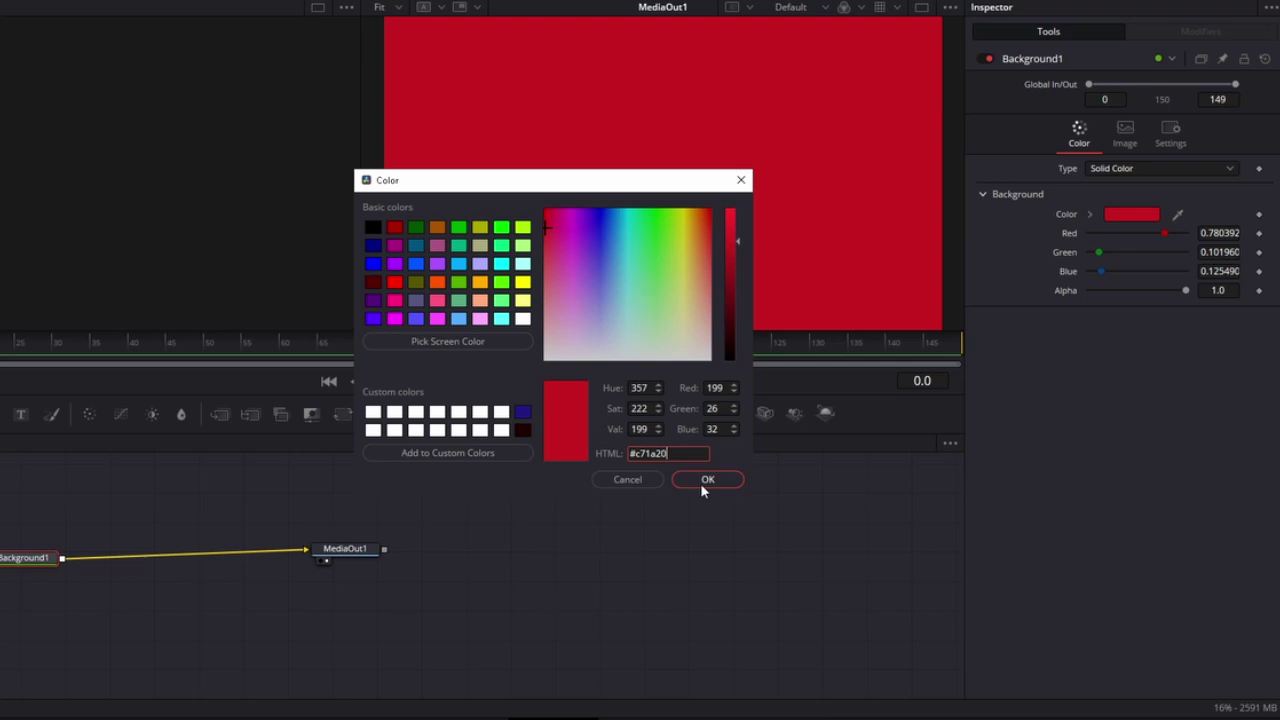
click(704, 480)
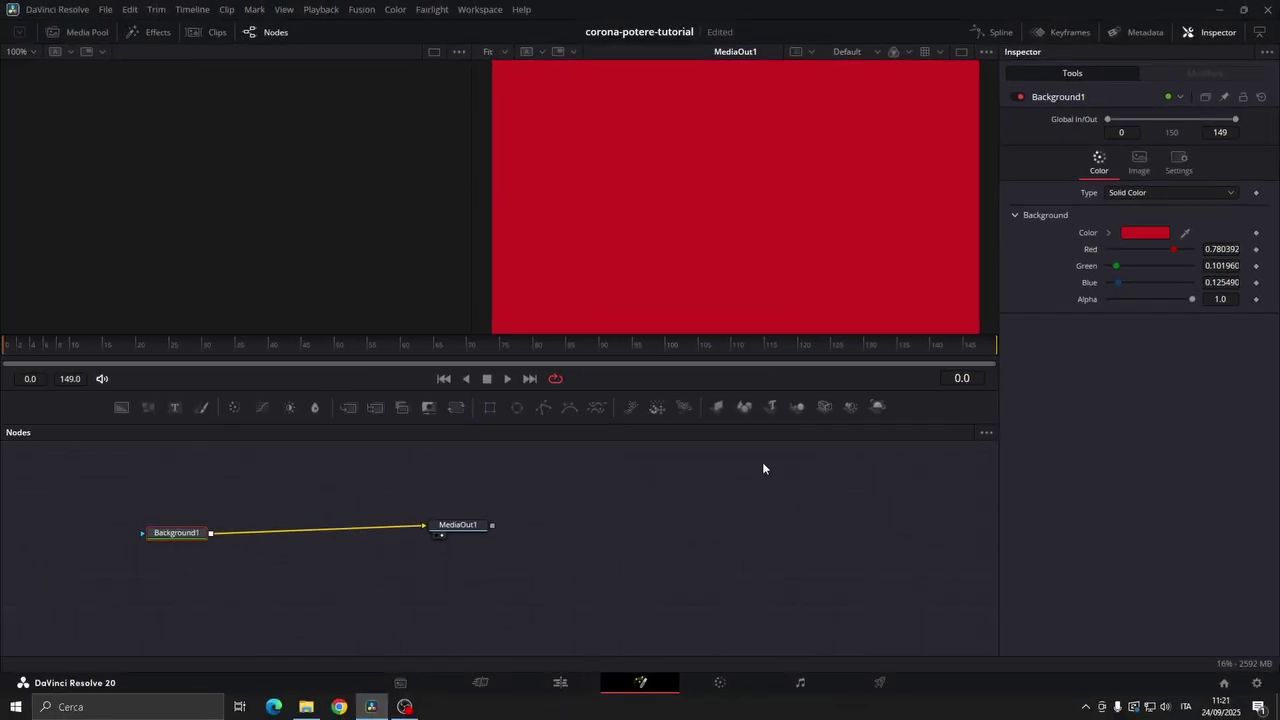
Step: Back on the Edit page, put a second Fusion Composition on V2 and open it in Fusion
click(561, 683)
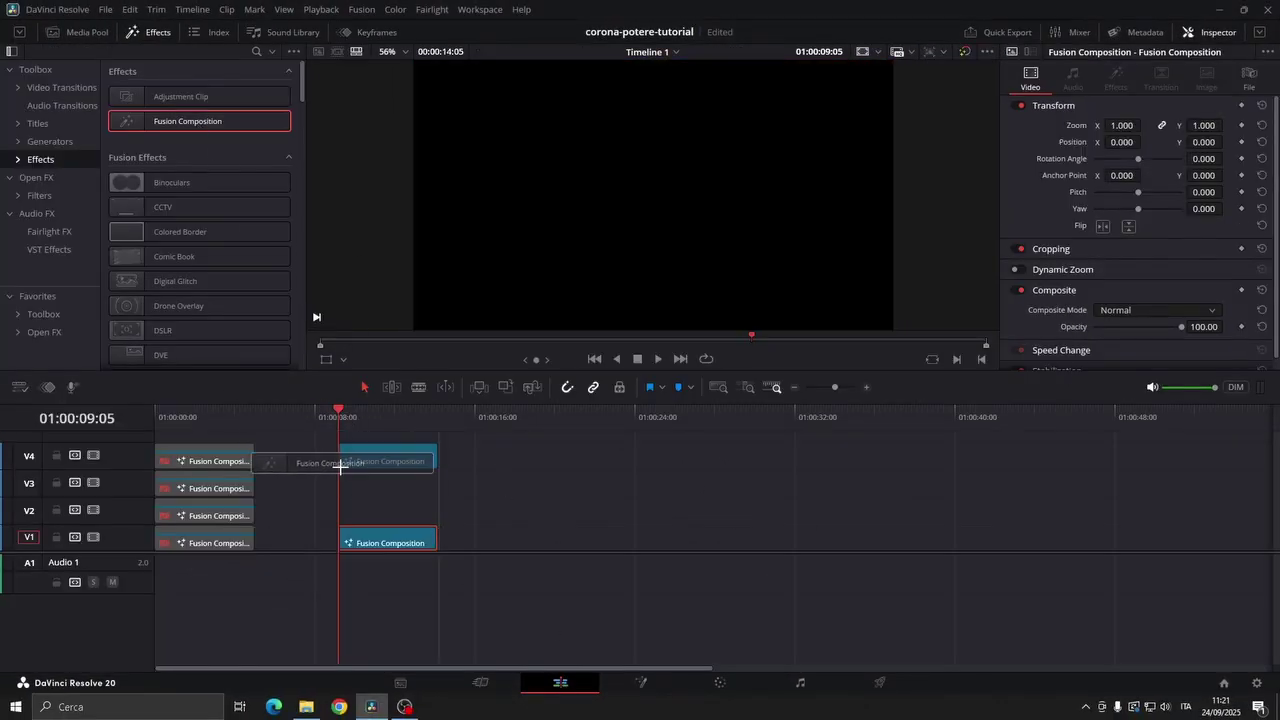
drag(200, 121, 376, 515)
right_click(376, 515)
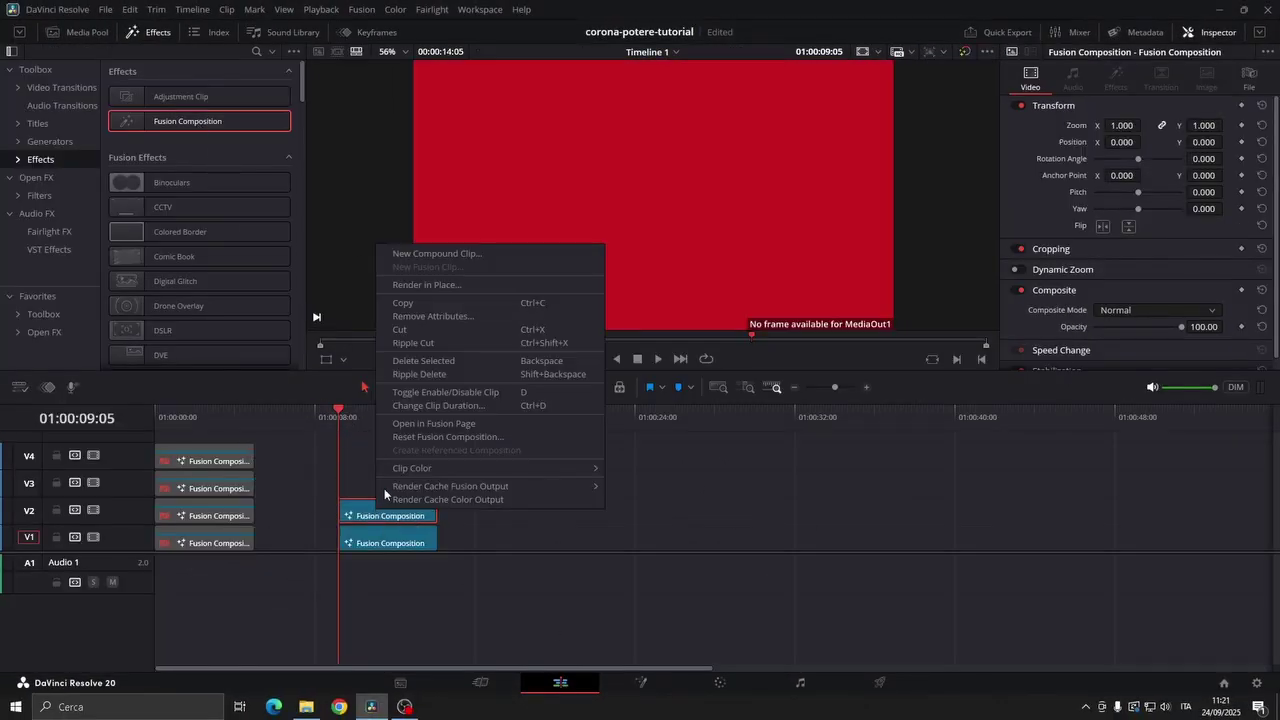
click(400, 440)
Step: Add a Polygon node feeding a Background node ahead of MediaOut1
drag(333, 505, 509, 535)
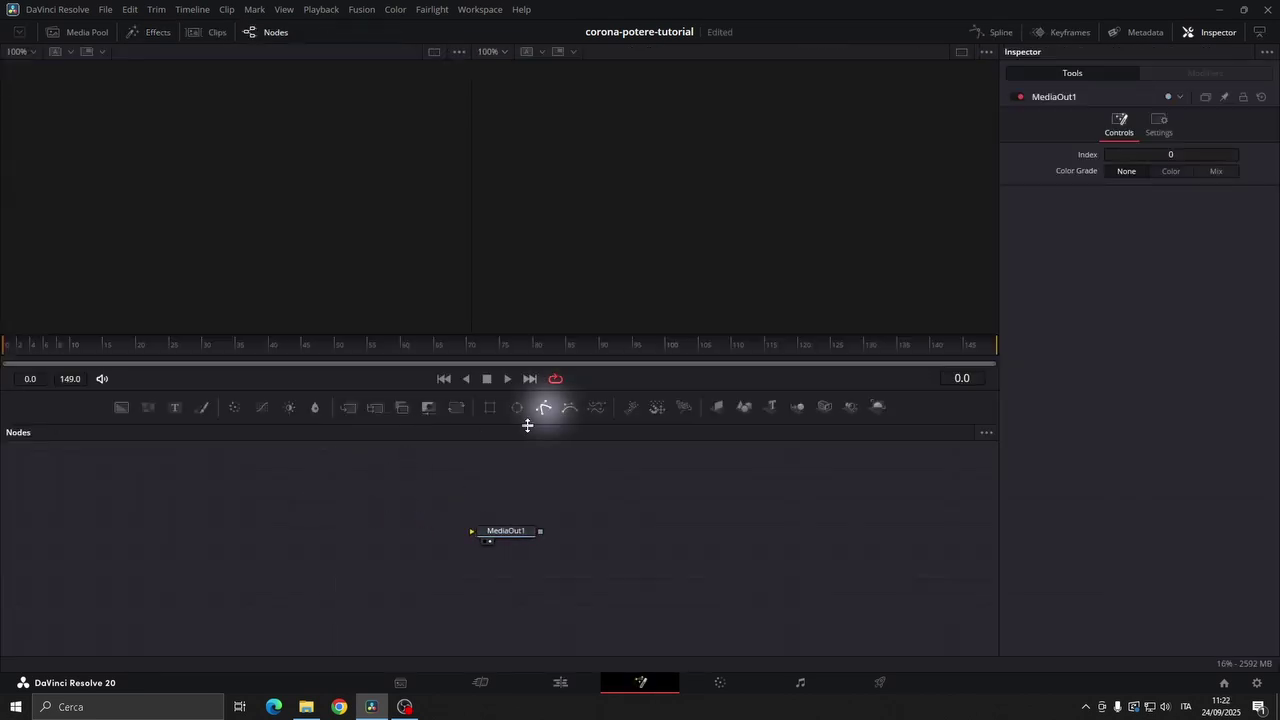
drag(544, 406, 187, 538)
mouse_move(121, 406)
mouse_down()
mouse_move(280, 534)
mouse_move(560, 535)
mouse_up()
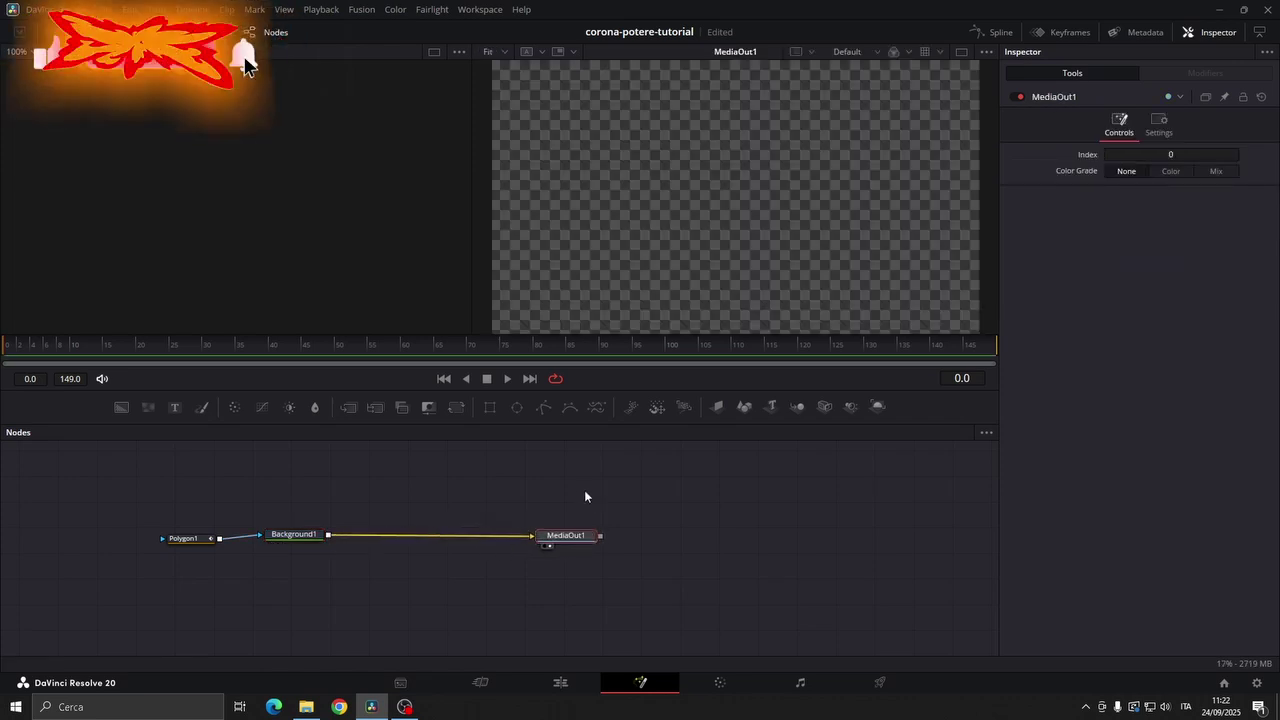
Step: With safe-frame guides shown, draw Polygon1 as a centre line across the frame with 0.125 border width
right_click(678, 232)
mouse_move(706, 276)
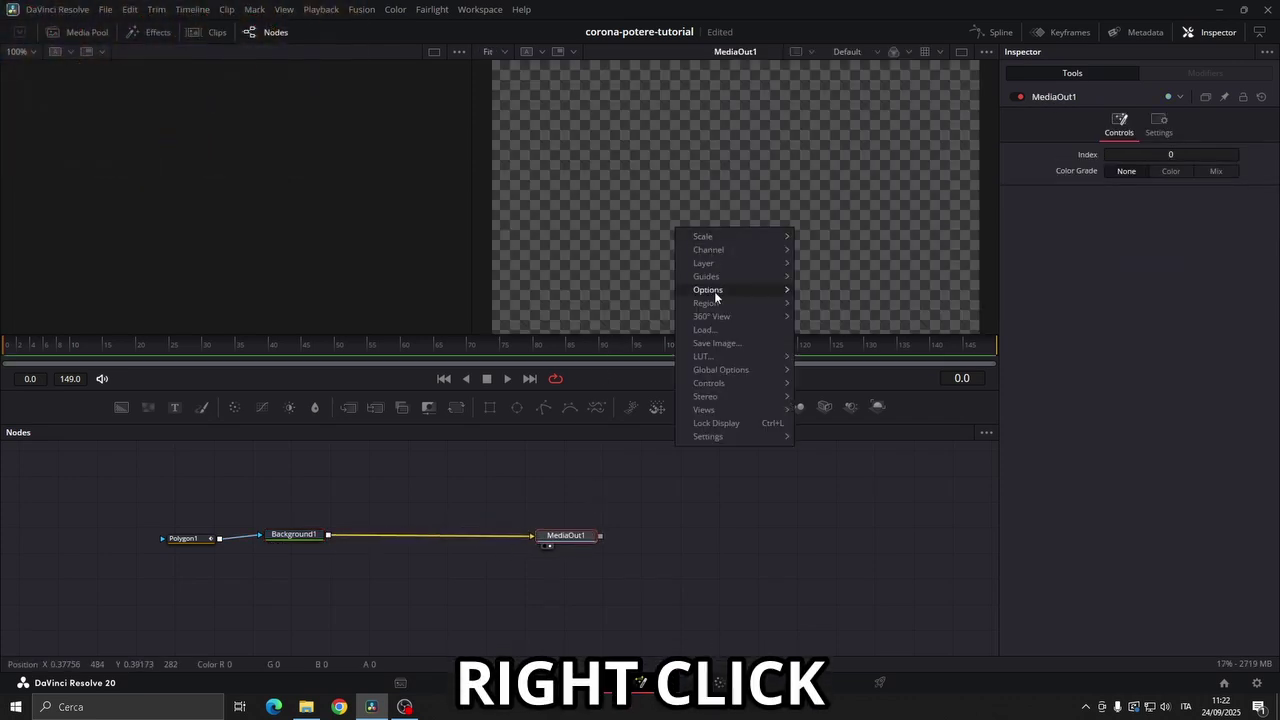
click(835, 277)
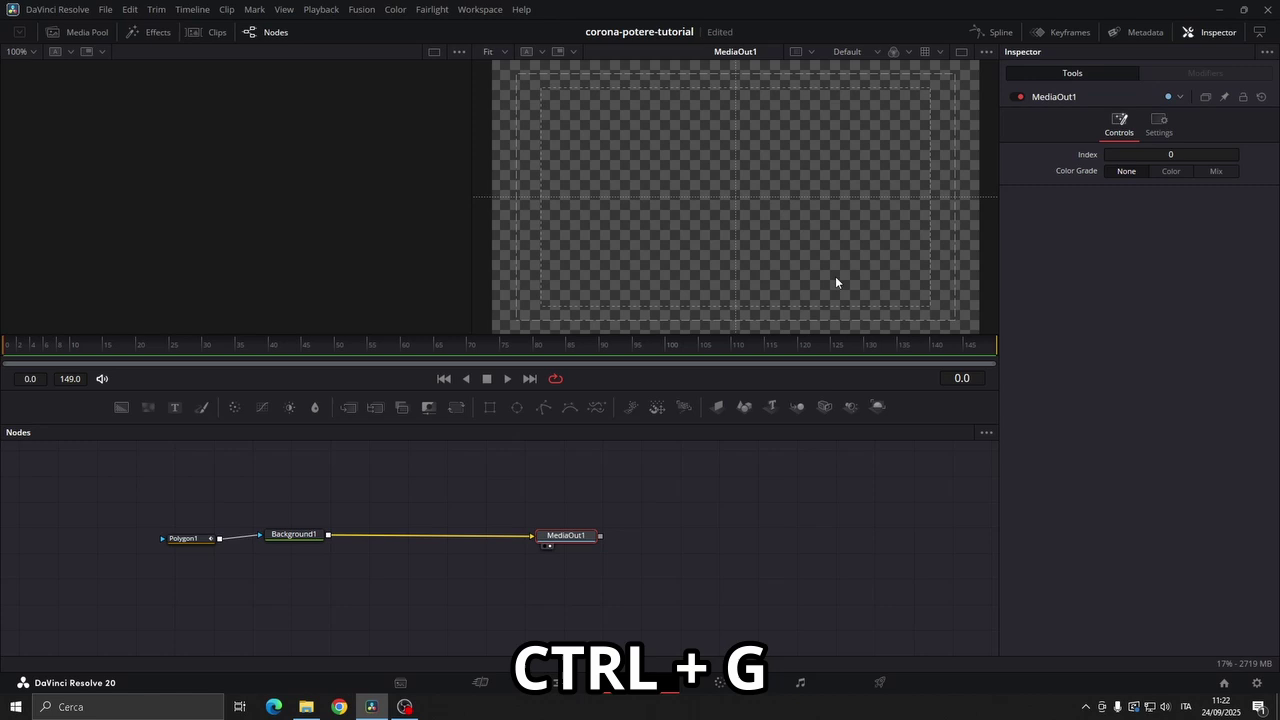
click(195, 539)
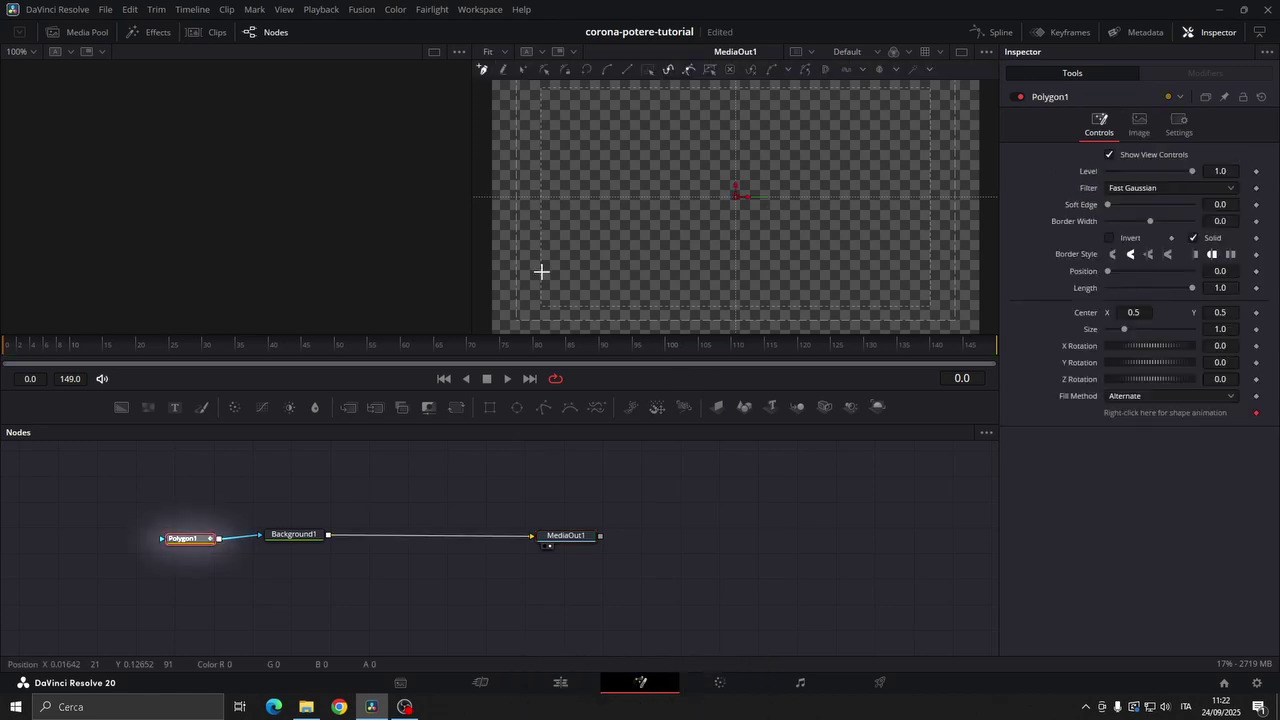
click(486, 197)
shift+click(536, 197)
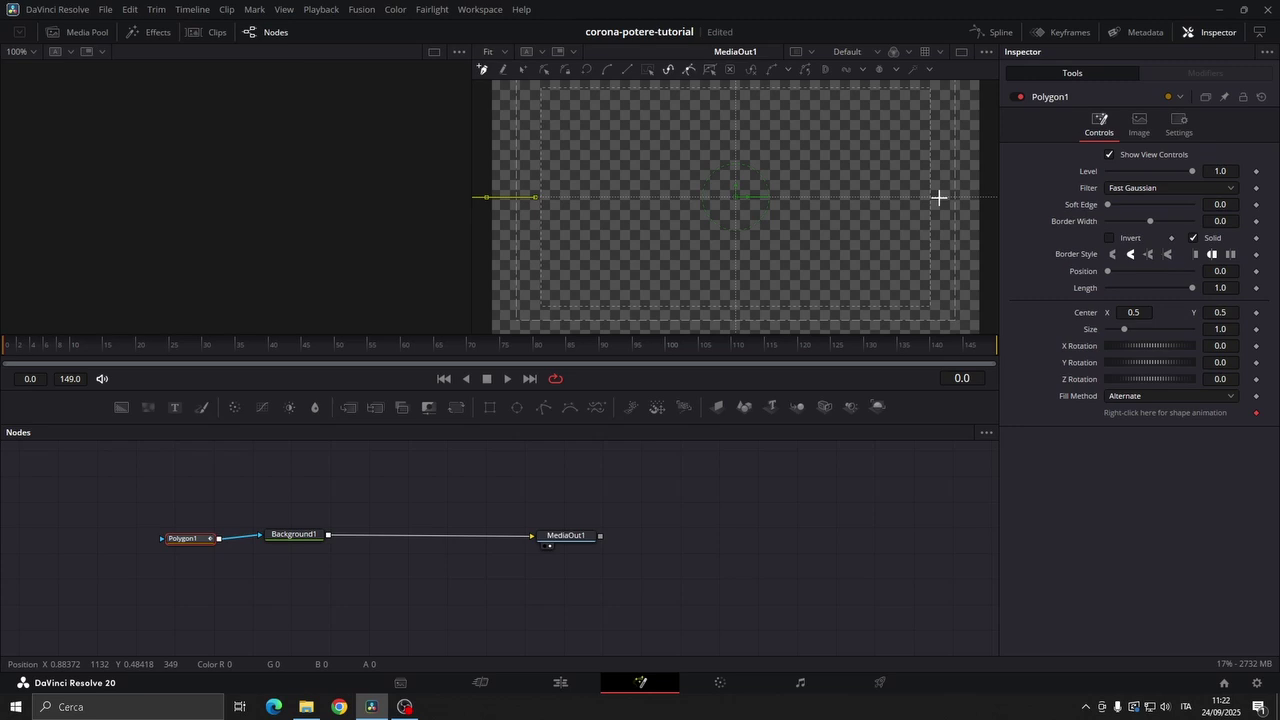
shift+click(990, 197)
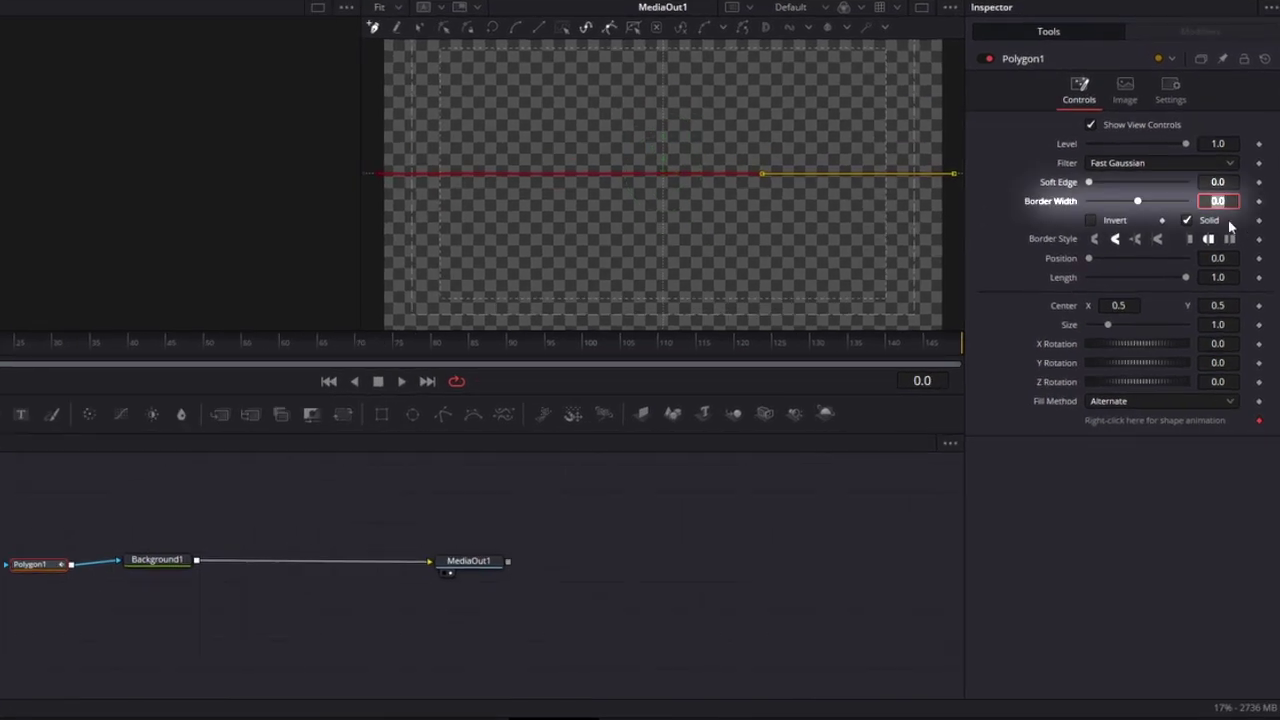
text(0.125)
key(Tab)
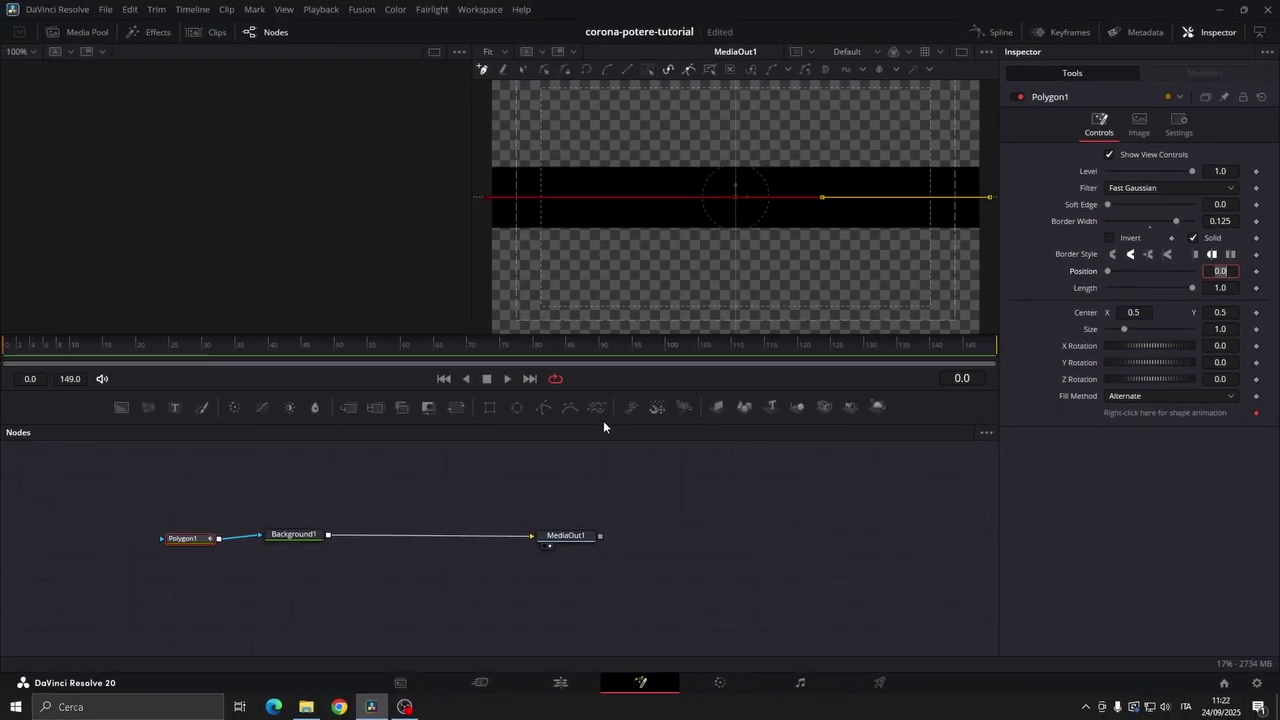
Step: Insert a Merge node after Background1
click(309, 539)
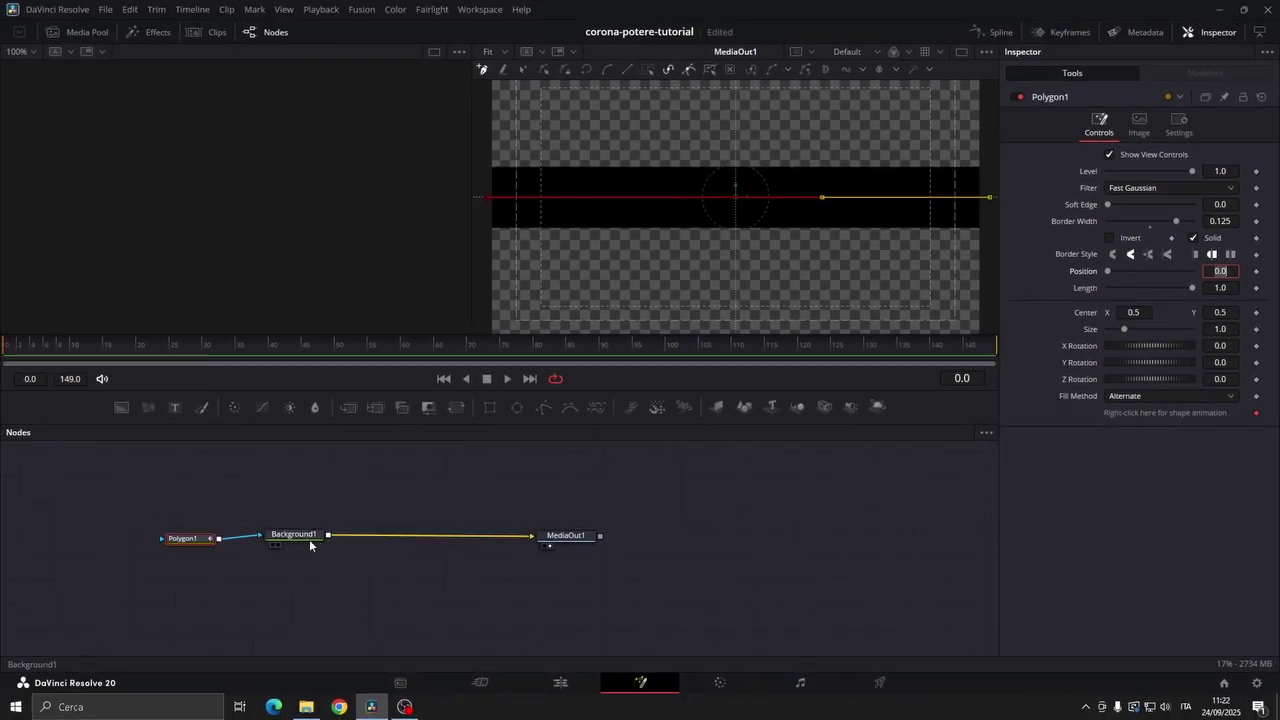
click(349, 407)
drag(367, 547, 408, 553)
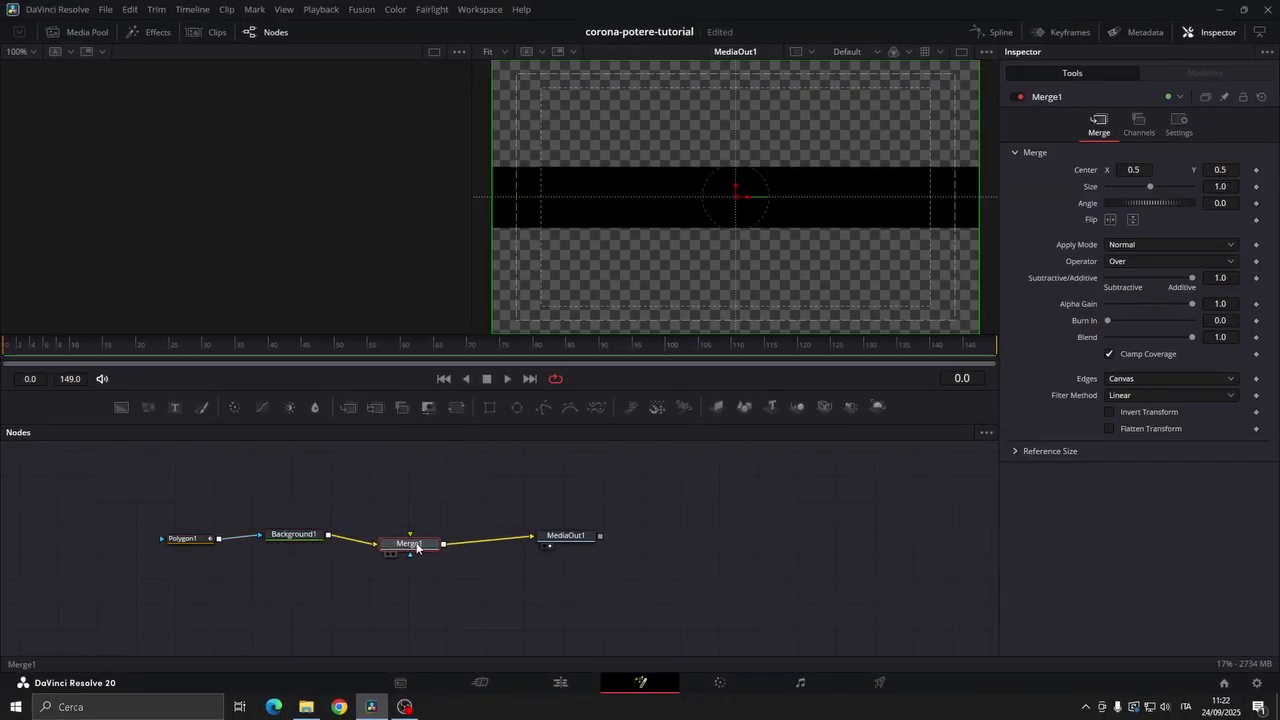
click(480, 543)
Step: Add a Rectangle-masked Background2 chained through Transform and Duplicate nodes into the Merge
drag(489, 410, 472, 478)
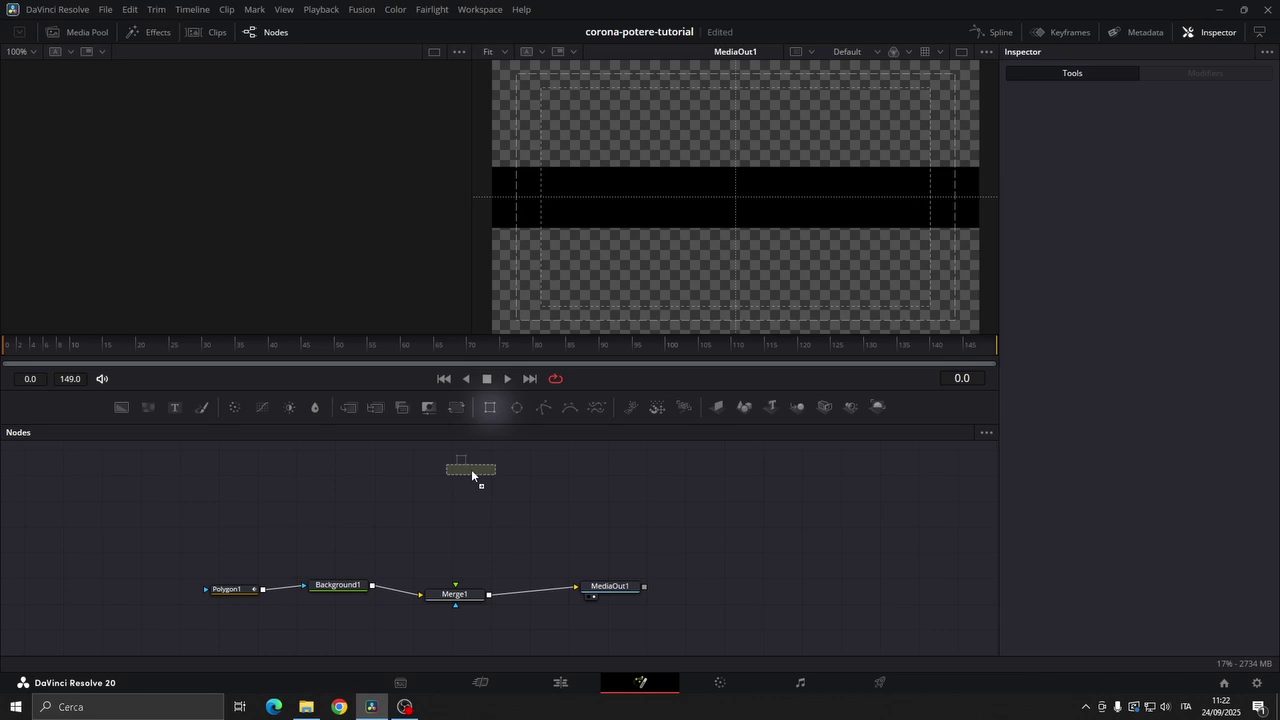
drag(150, 430, 455, 512)
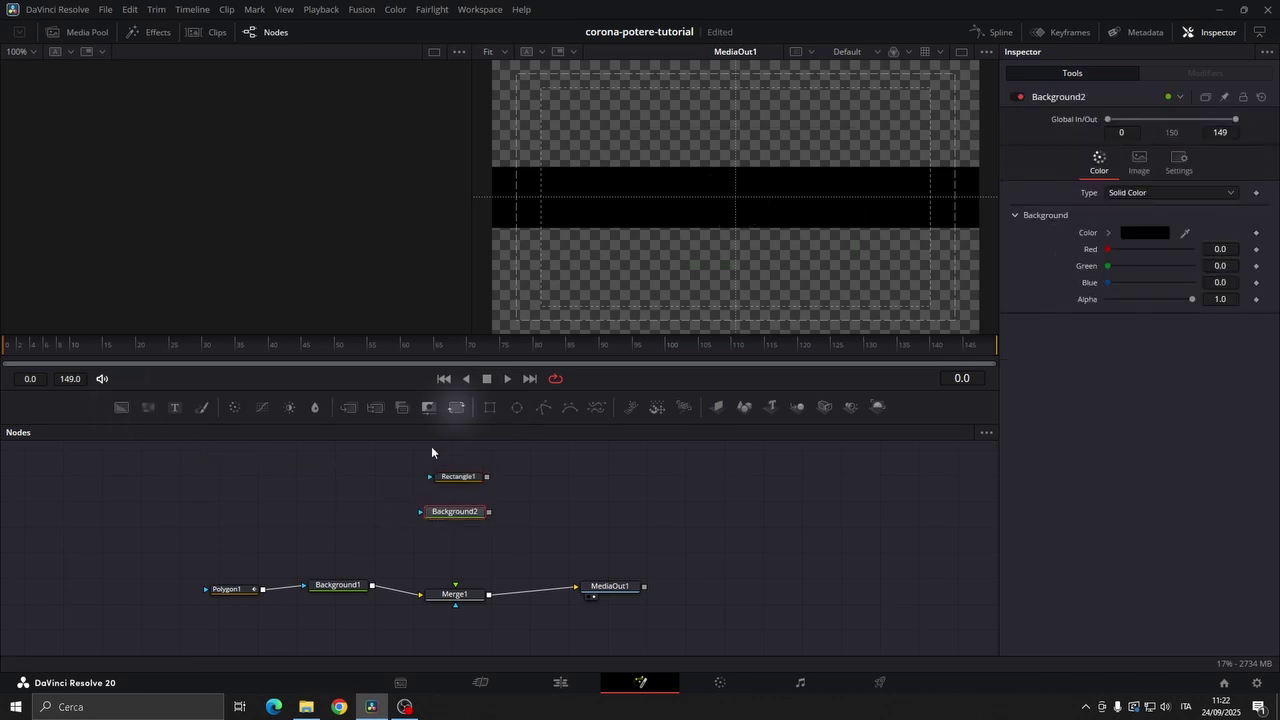
drag(457, 407, 455, 543)
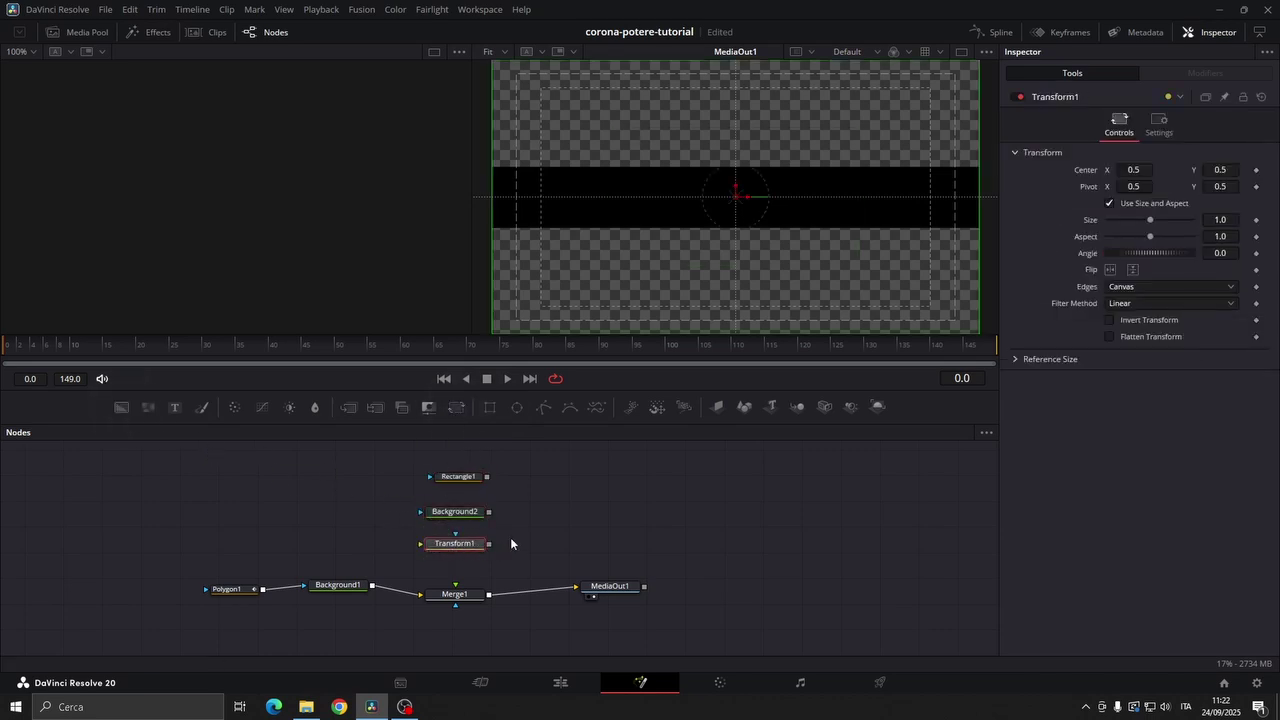
key(shift+space)
text(du)
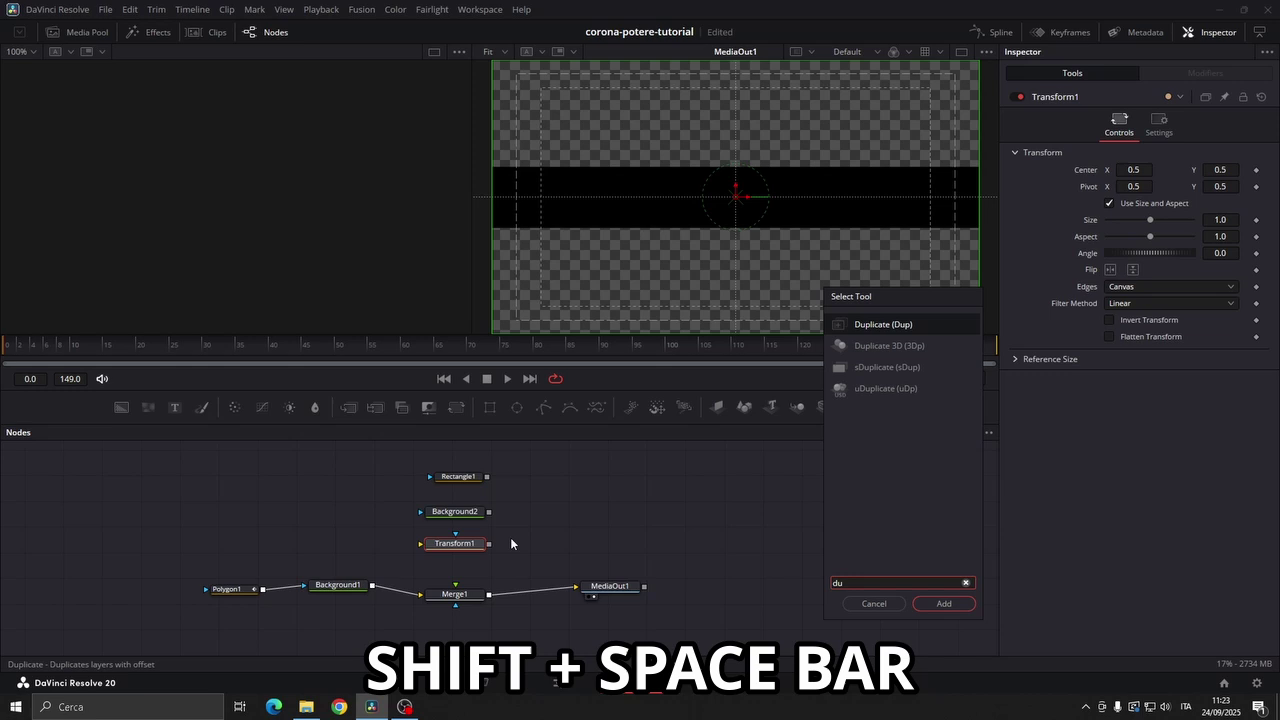
key(Return)
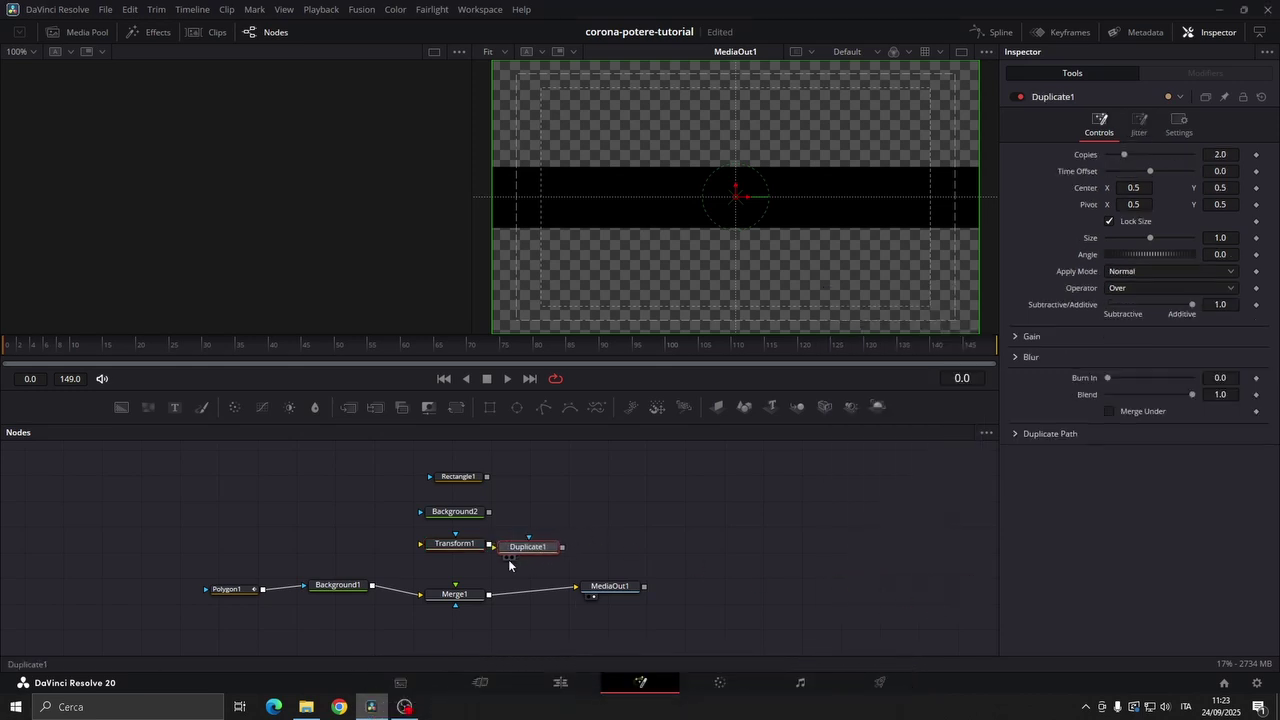
drag(490, 511, 440, 545)
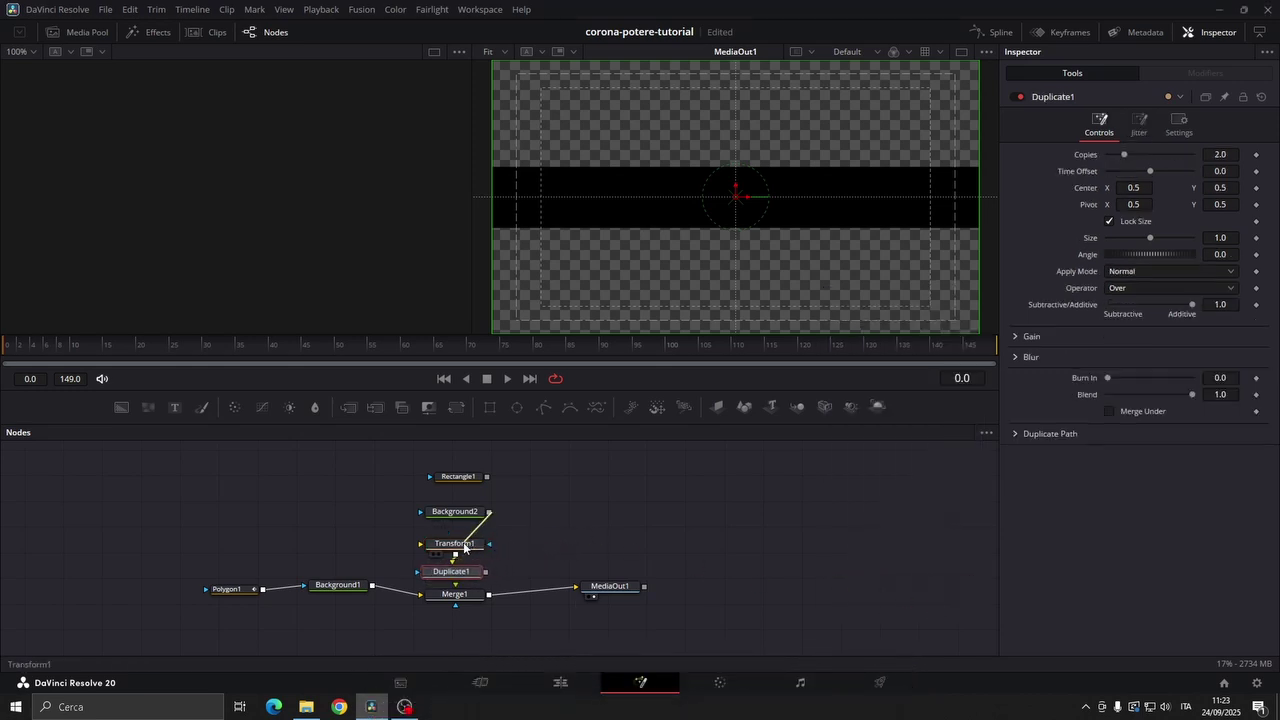
drag(488, 476, 469, 512)
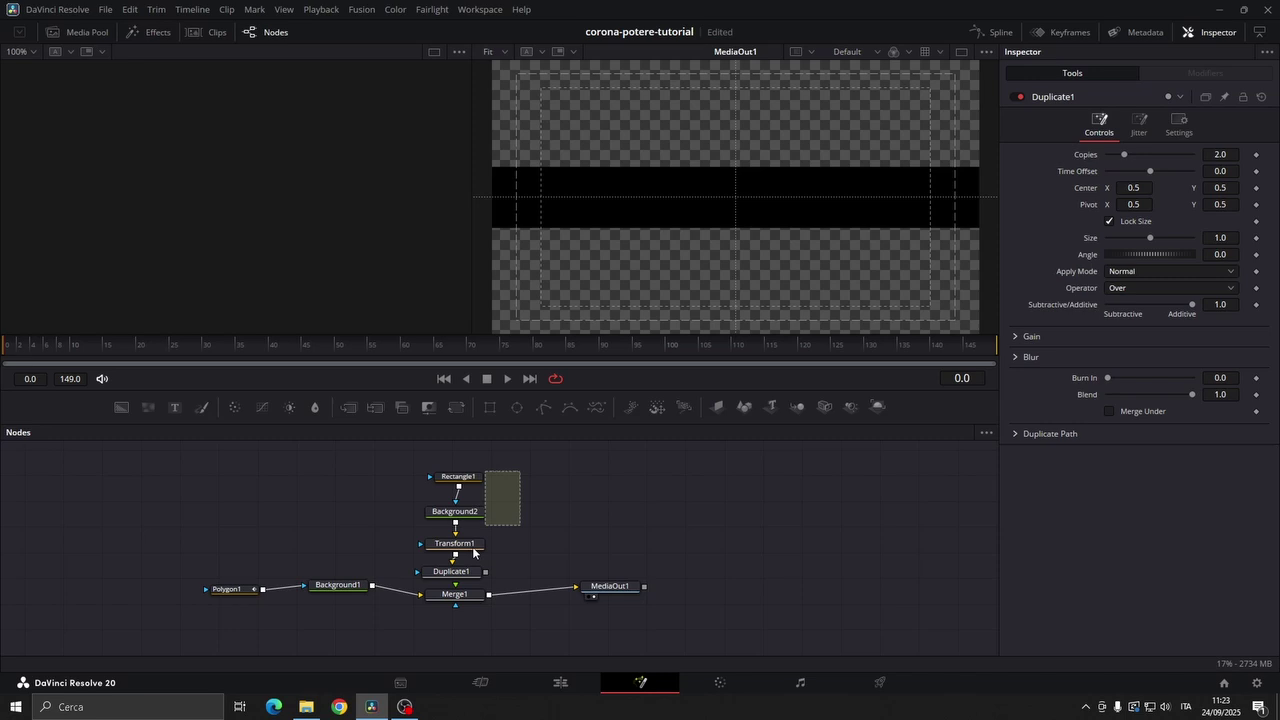
mouse_move(522, 467)
mouse_down()
mouse_move(425, 580)
mouse_move(493, 551)
mouse_move(456, 592)
mouse_up()
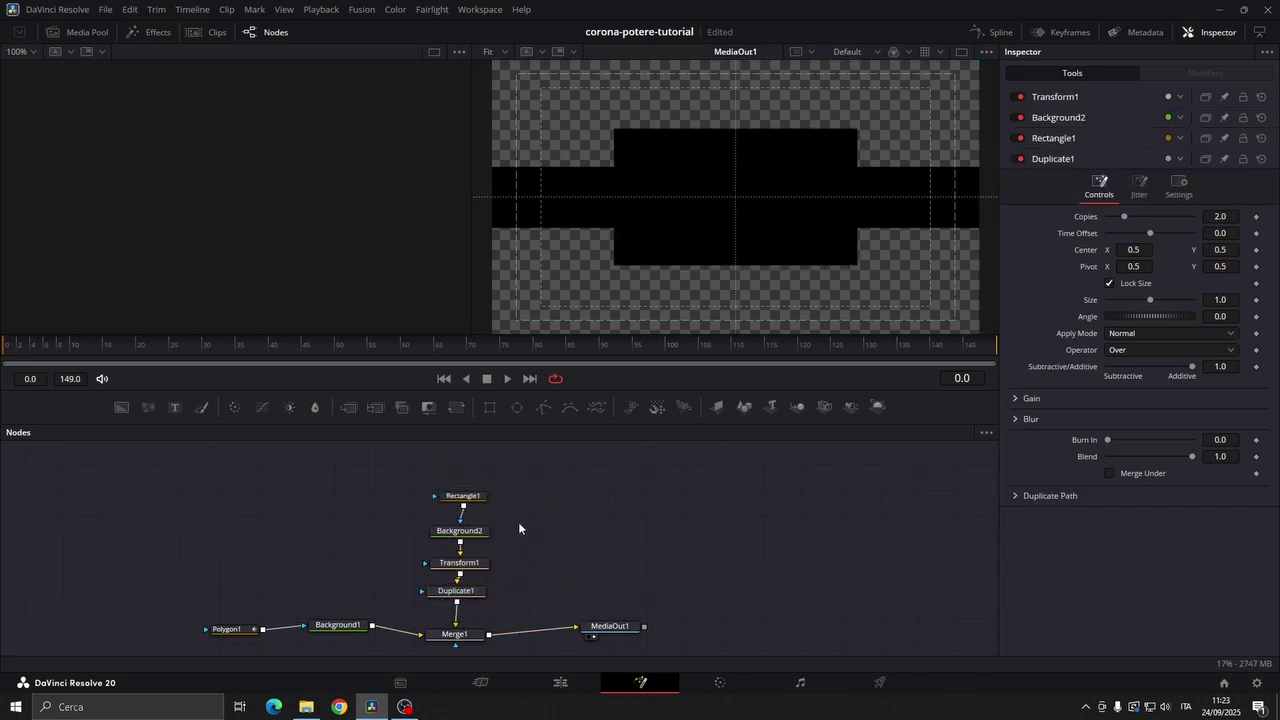
Step: Colour Background2 bright green
click(459, 531)
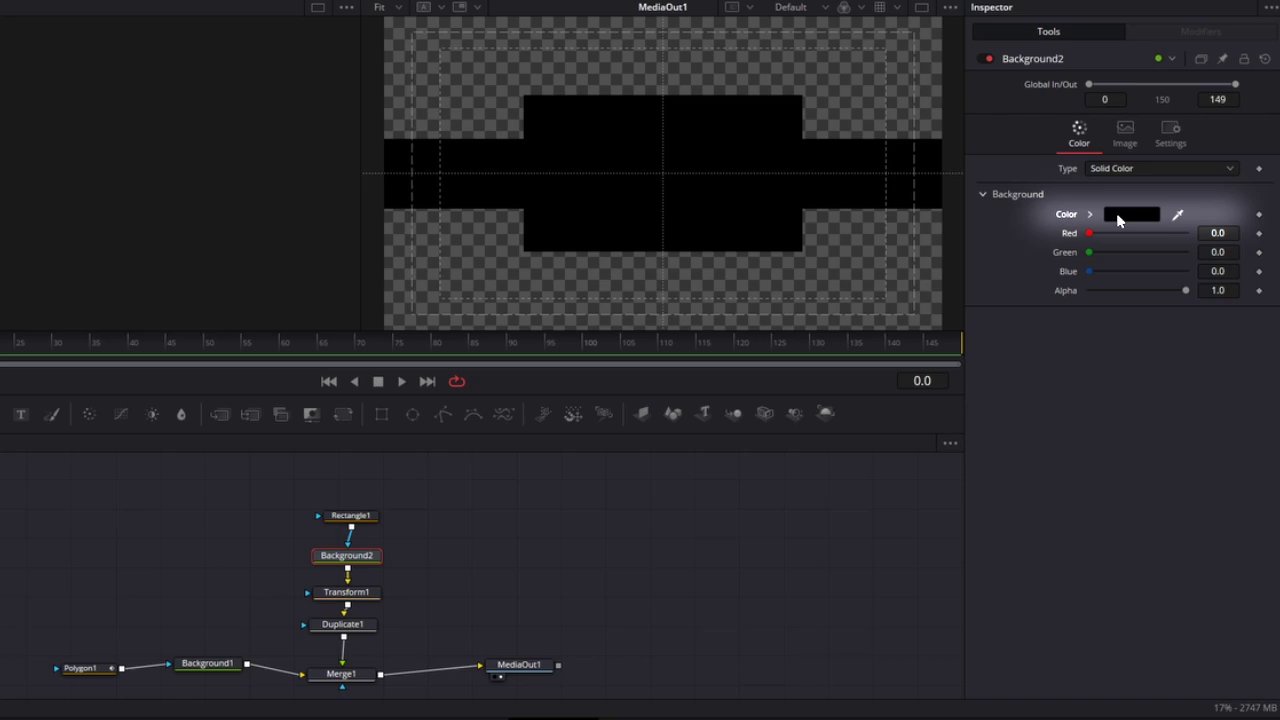
click(1135, 219)
click(501, 282)
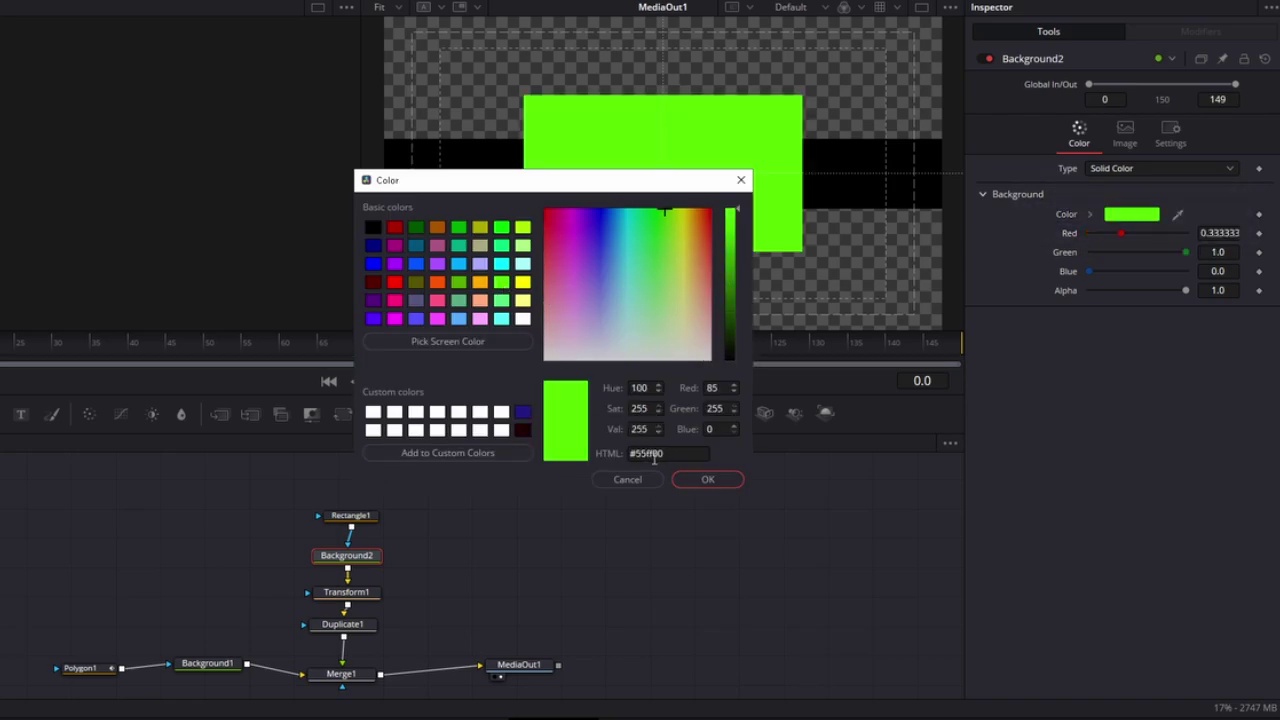
click(707, 479)
Step: Set Rectangle1 to 0.11 wide and 0.09 high
click(478, 497)
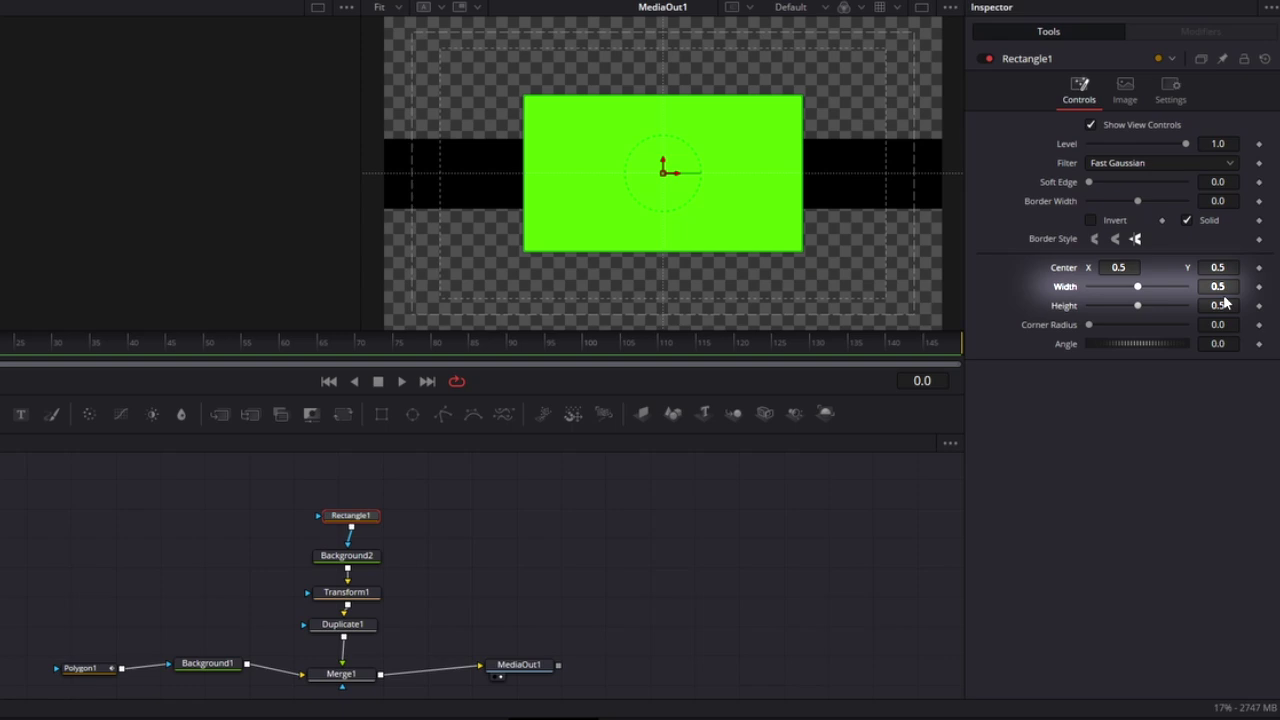
click(1219, 287)
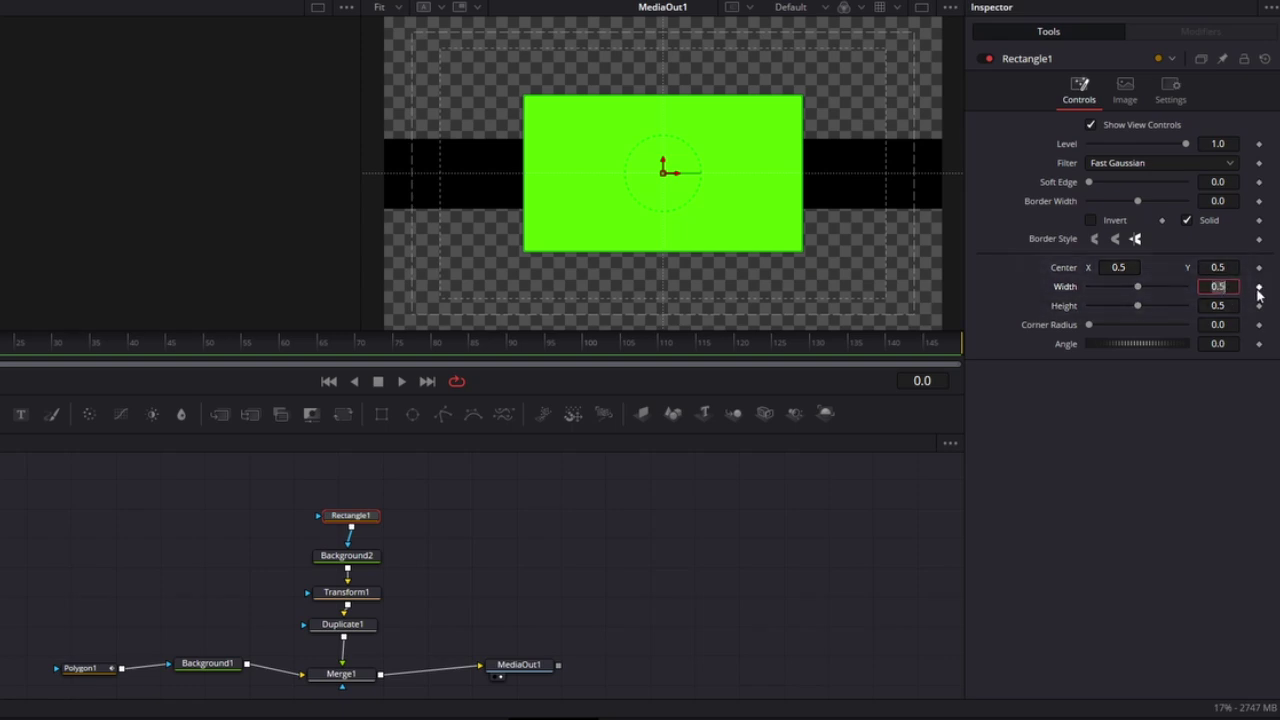
text(0.11)
key(Tab)
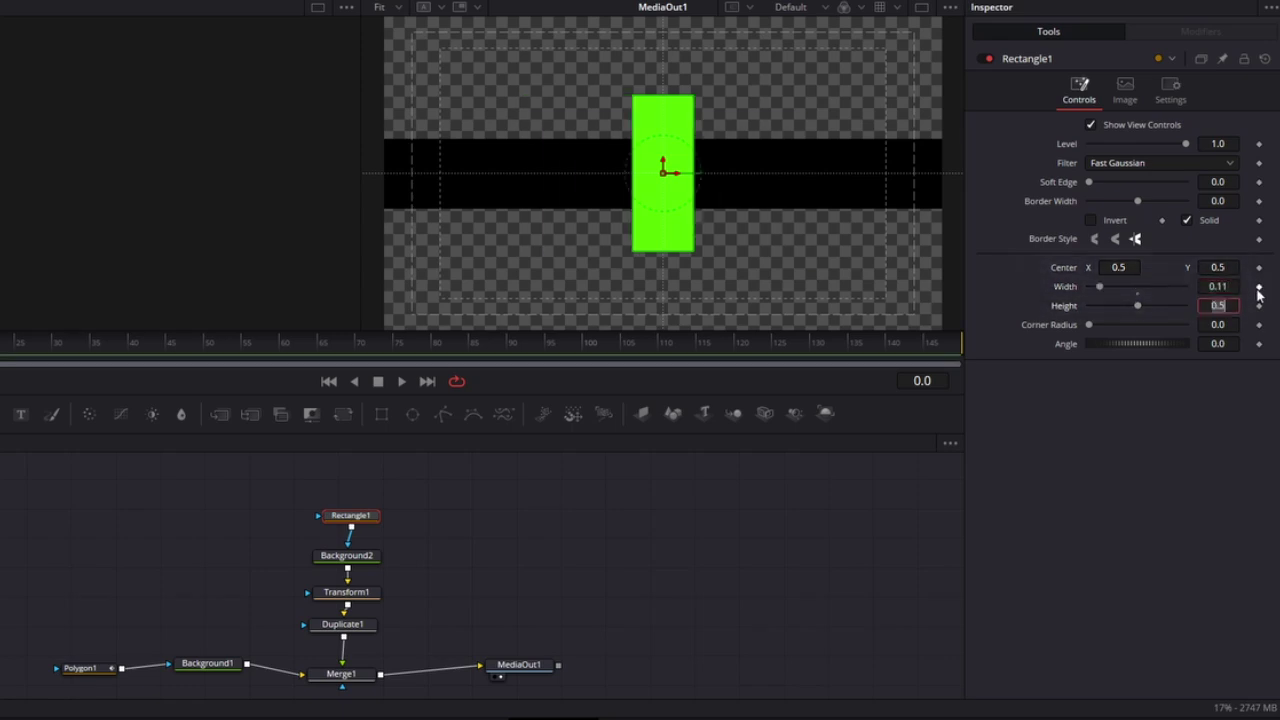
text(0)
text(9)
key(Tab)
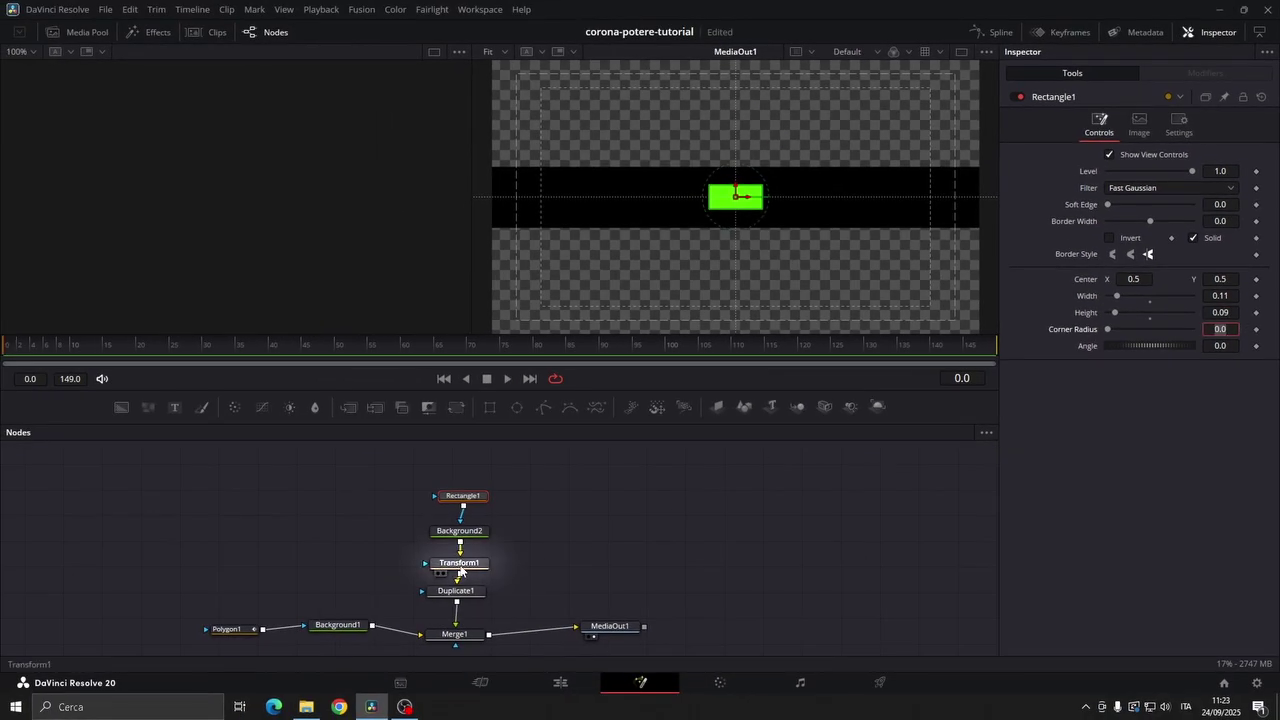
Step: Set Transform1's Center to 0.079, 0.605 to move the box upper left
click(459, 563)
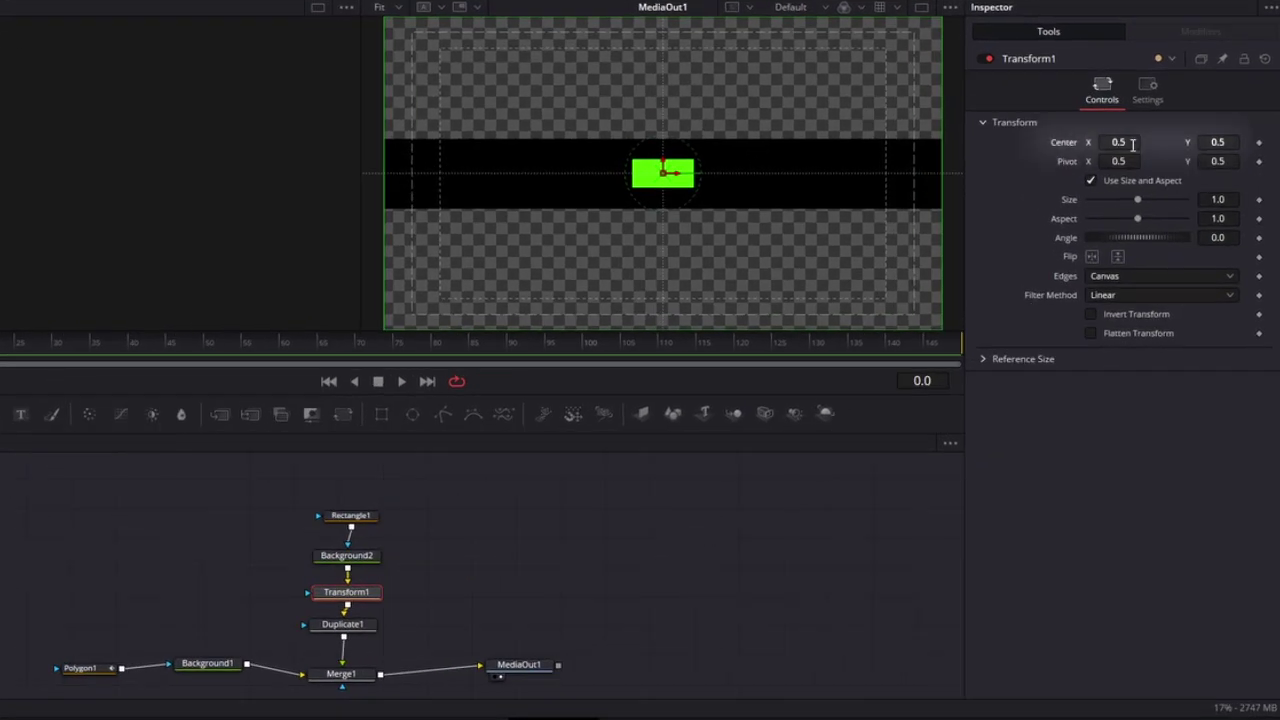
click(1118, 142)
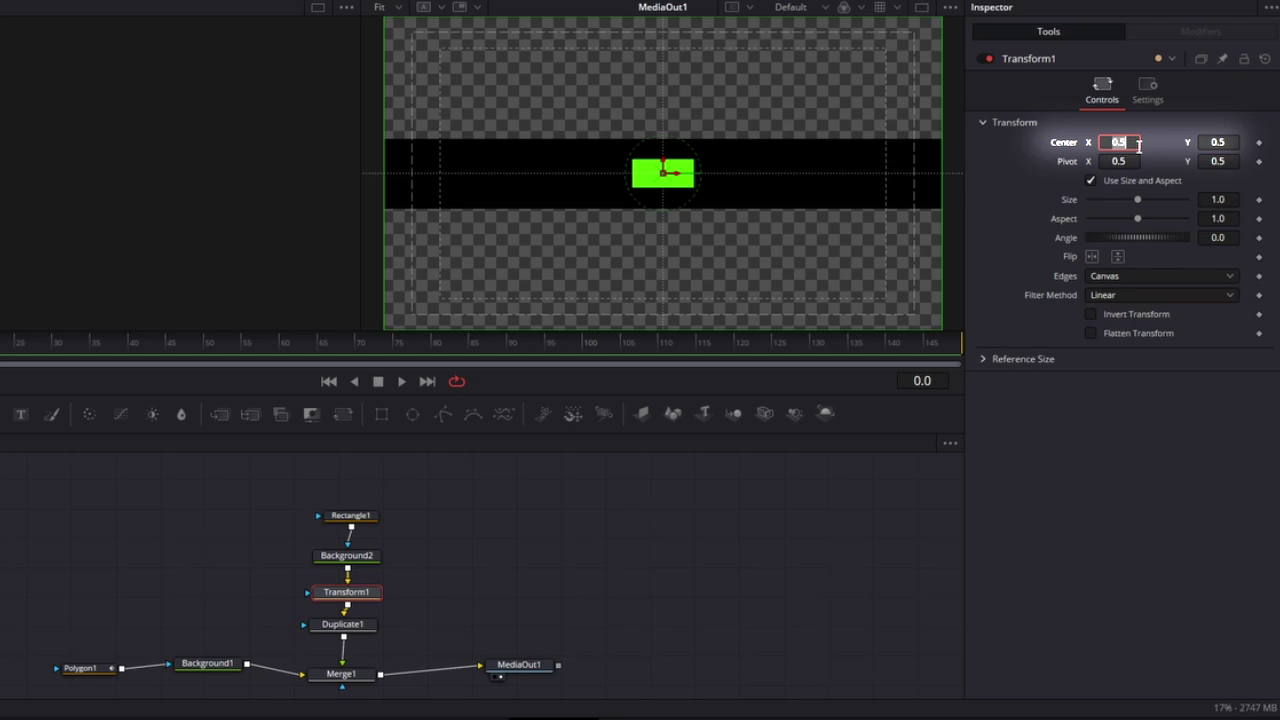
text(079)
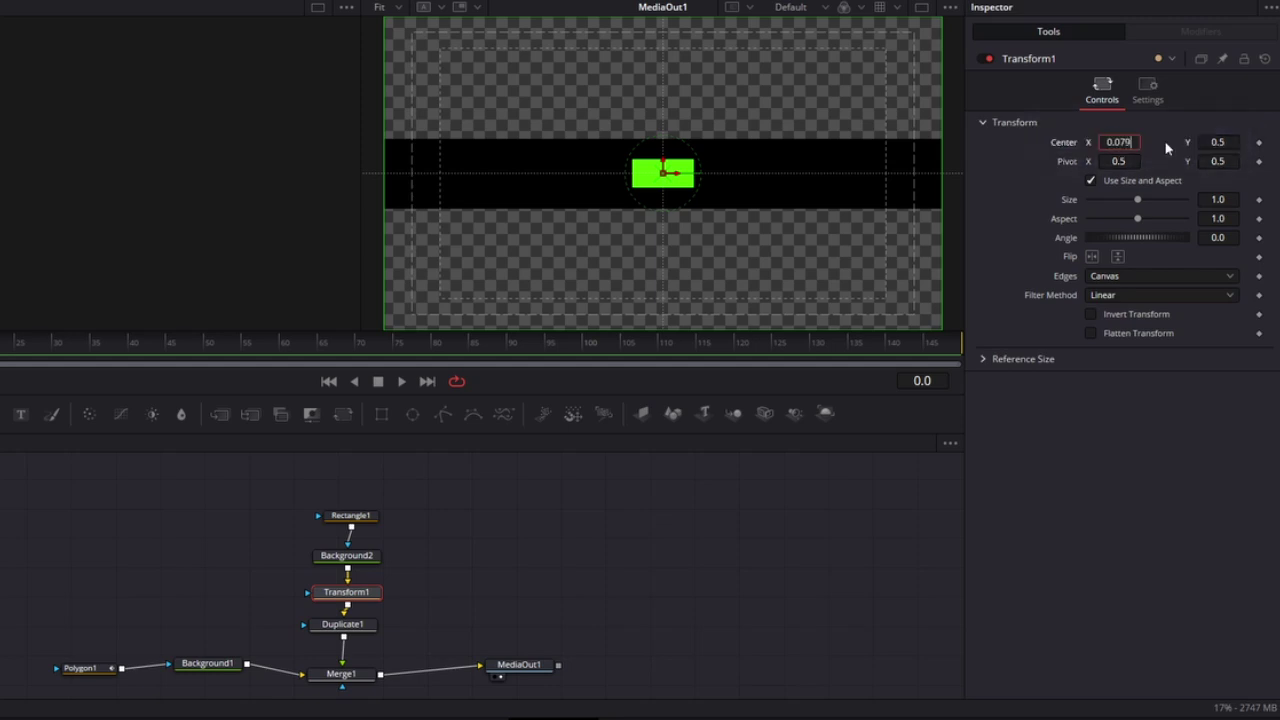
key(Tab)
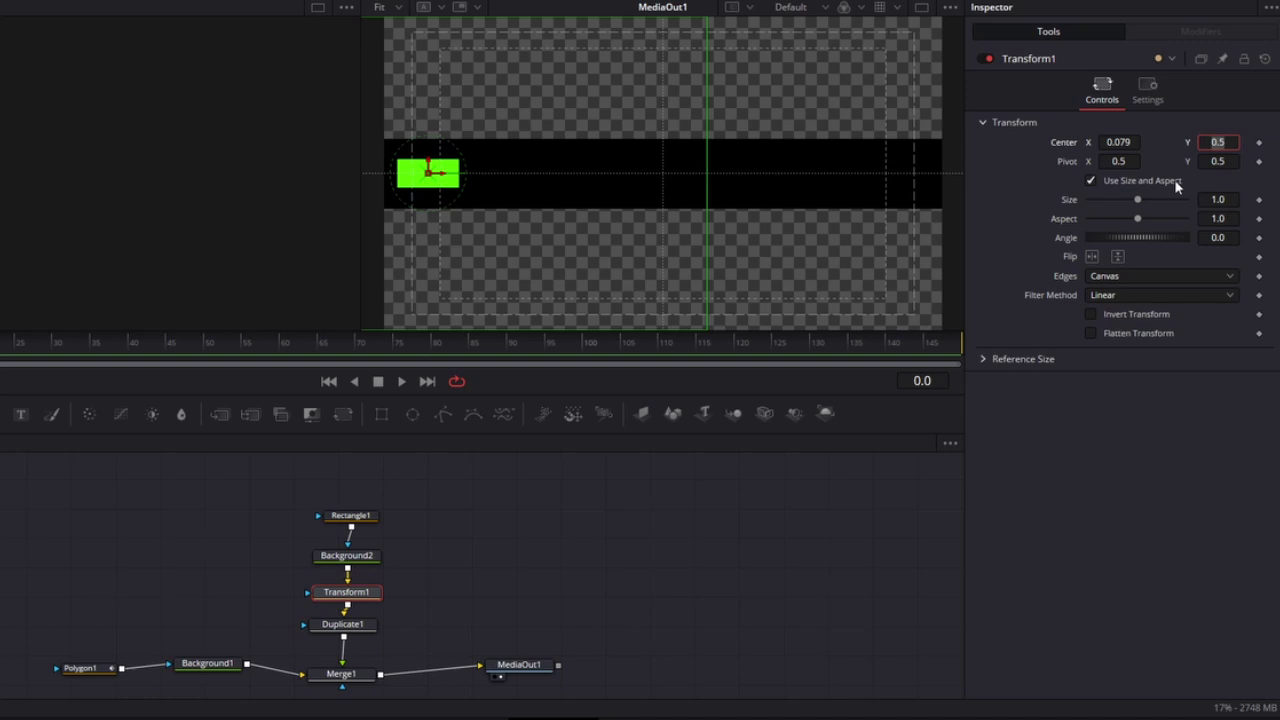
text(0.)
text(60)
text(5)
key(Tab)
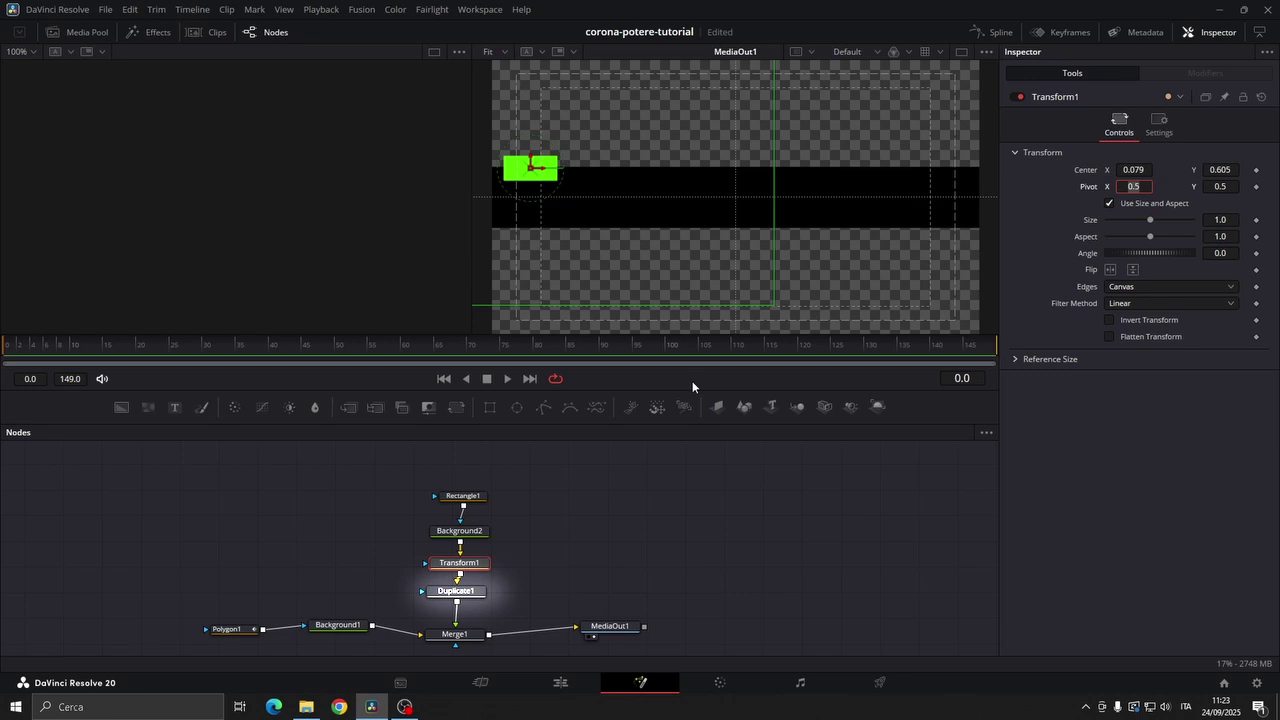
Step: Give Duplicate1 five copies with a 0.7 horizontal offset
click(452, 591)
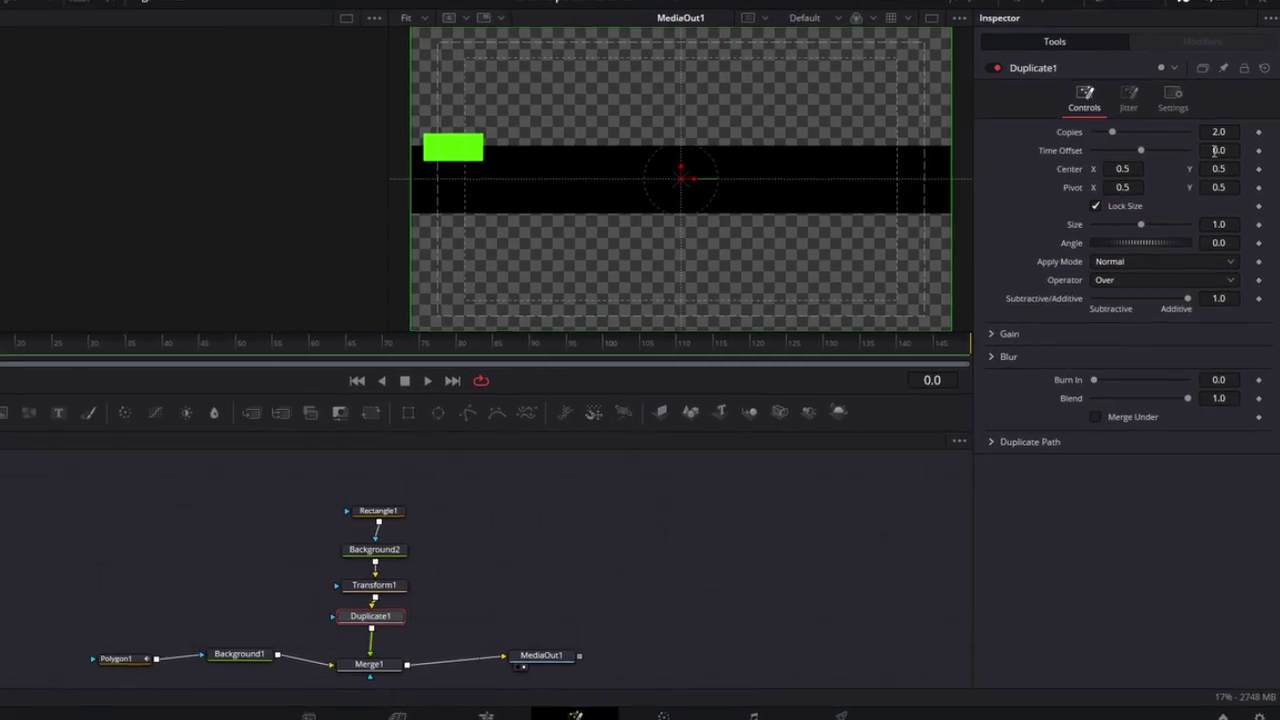
click(1218, 131)
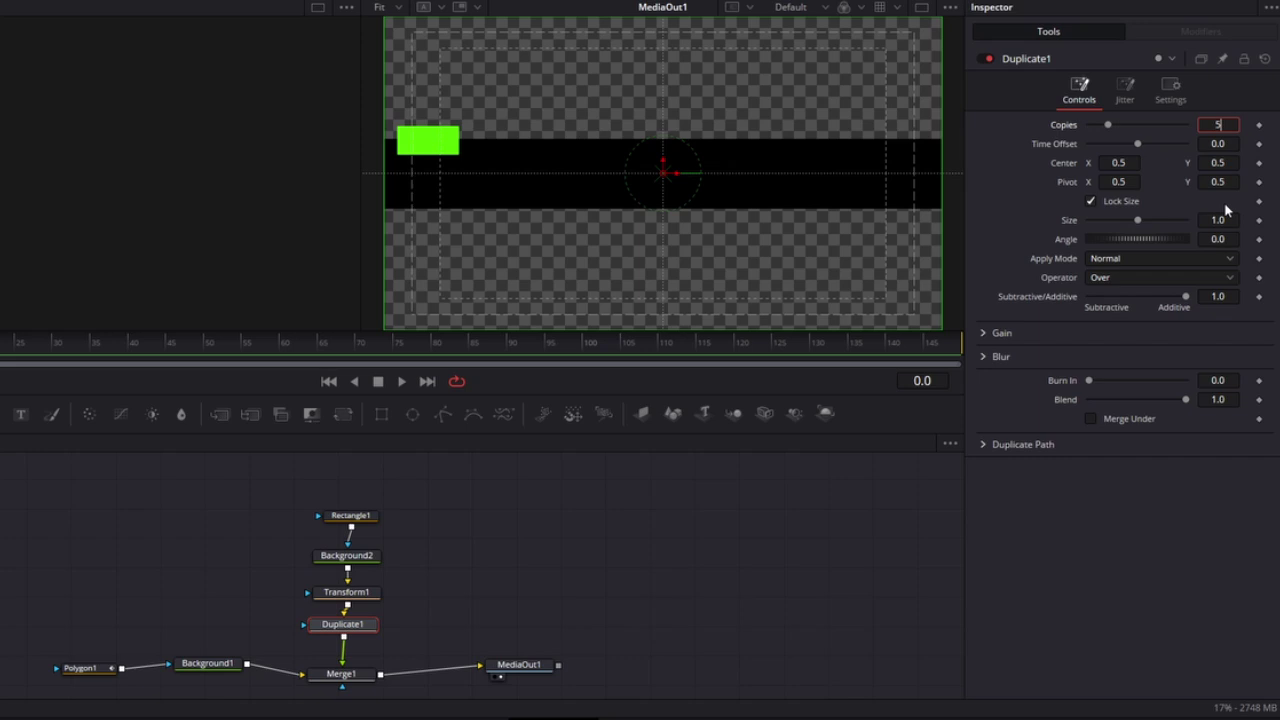
key(Tab)
text(0.7)
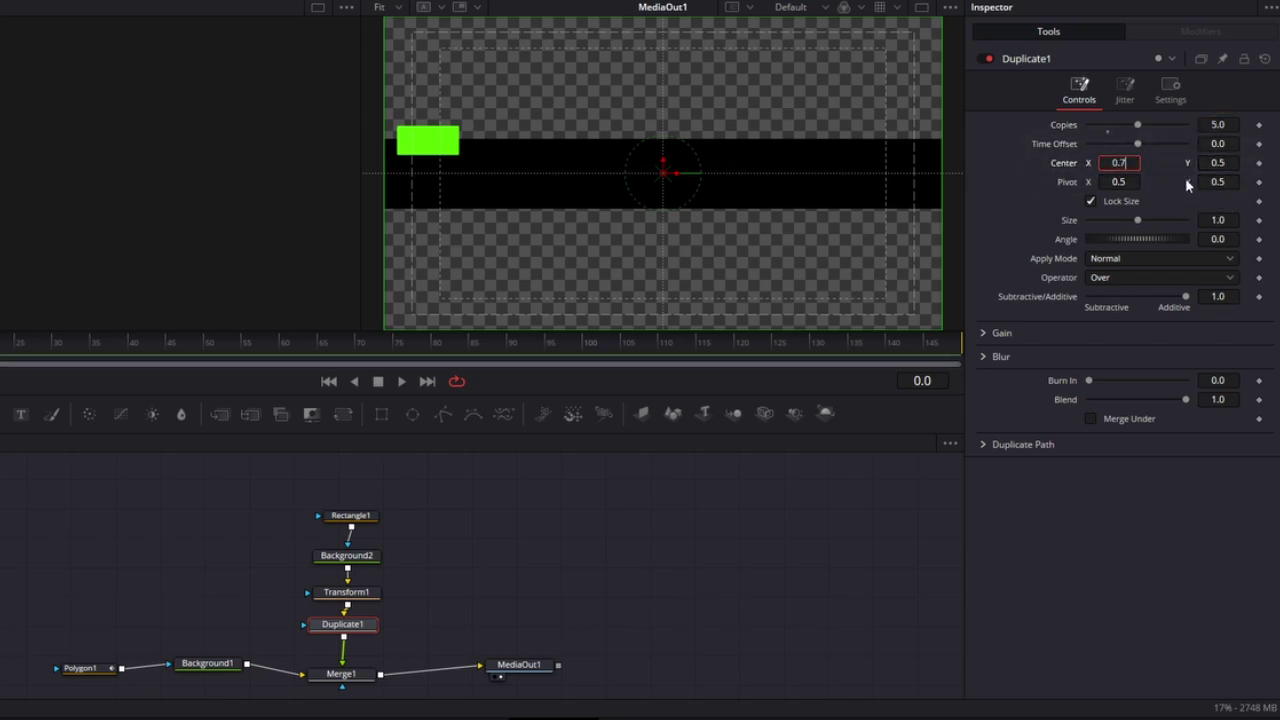
key(Tab)
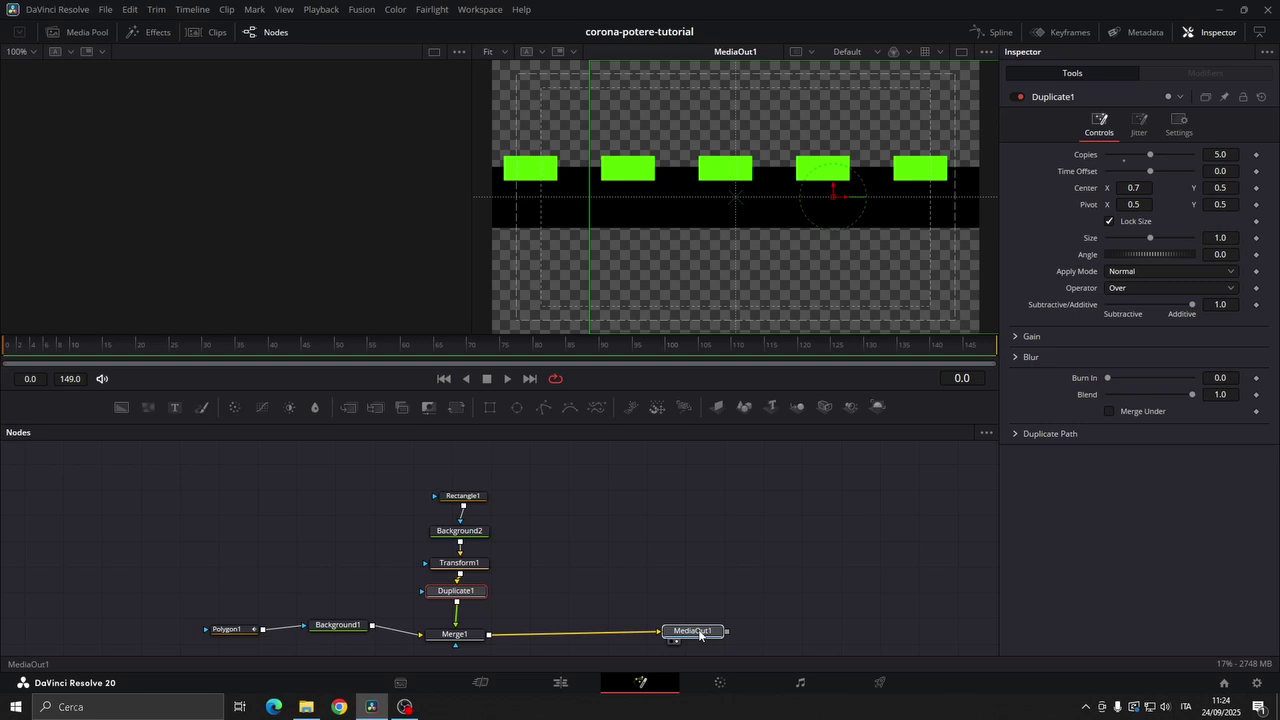
Step: Insert Merge2 after Merge1 and feed it a pasted copy of the four-node box chain
click(478, 637)
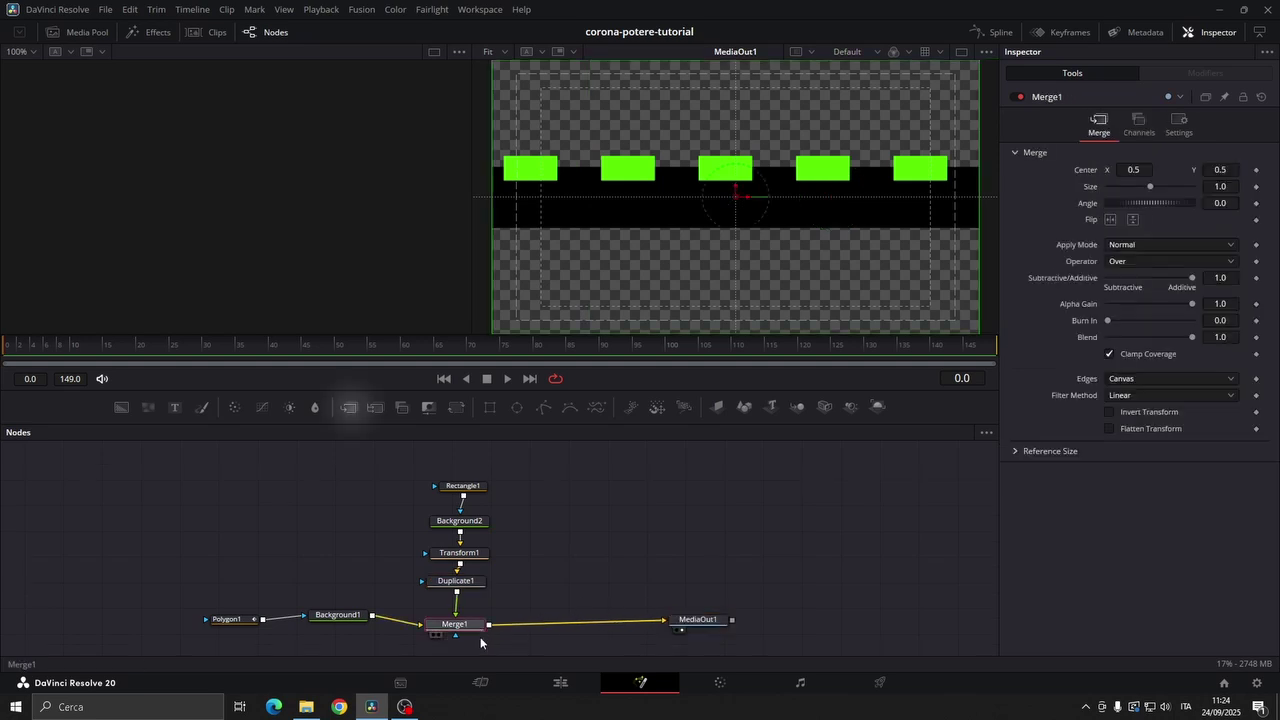
click(350, 412)
drag(529, 474, 452, 588)
key(ctrl+c)
key(ctrl+v)
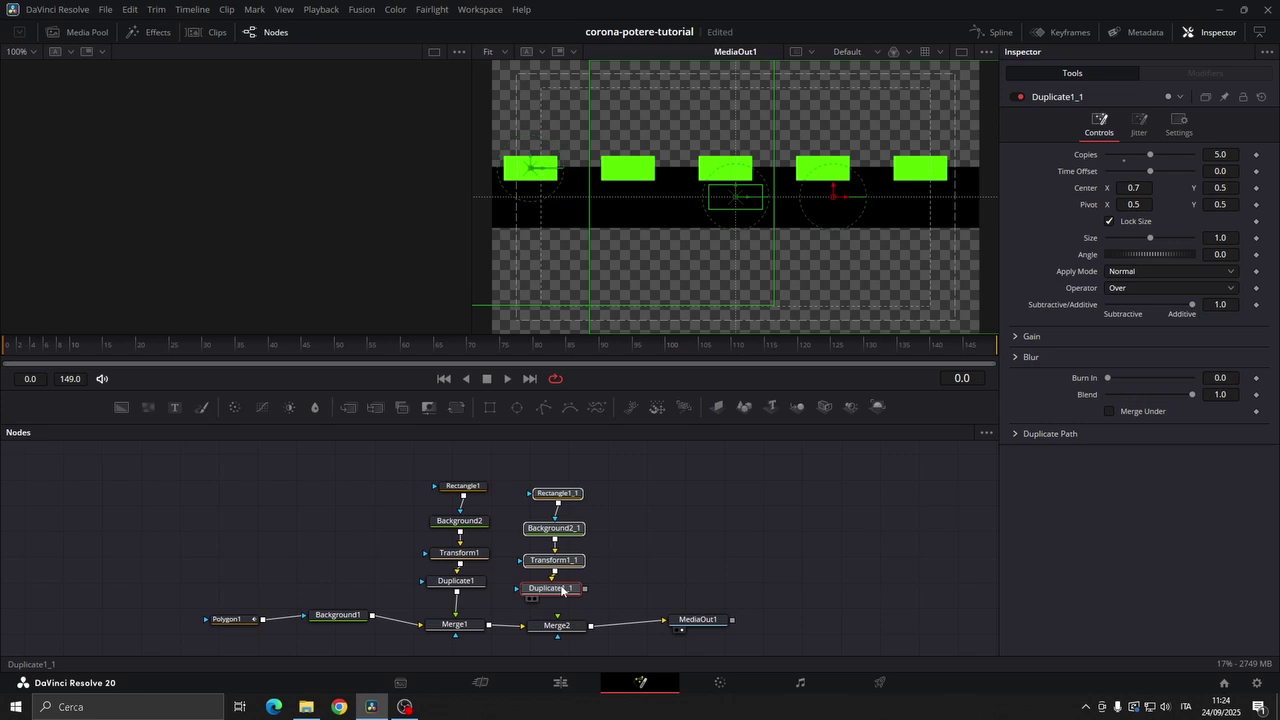
drag(592, 587, 557, 620)
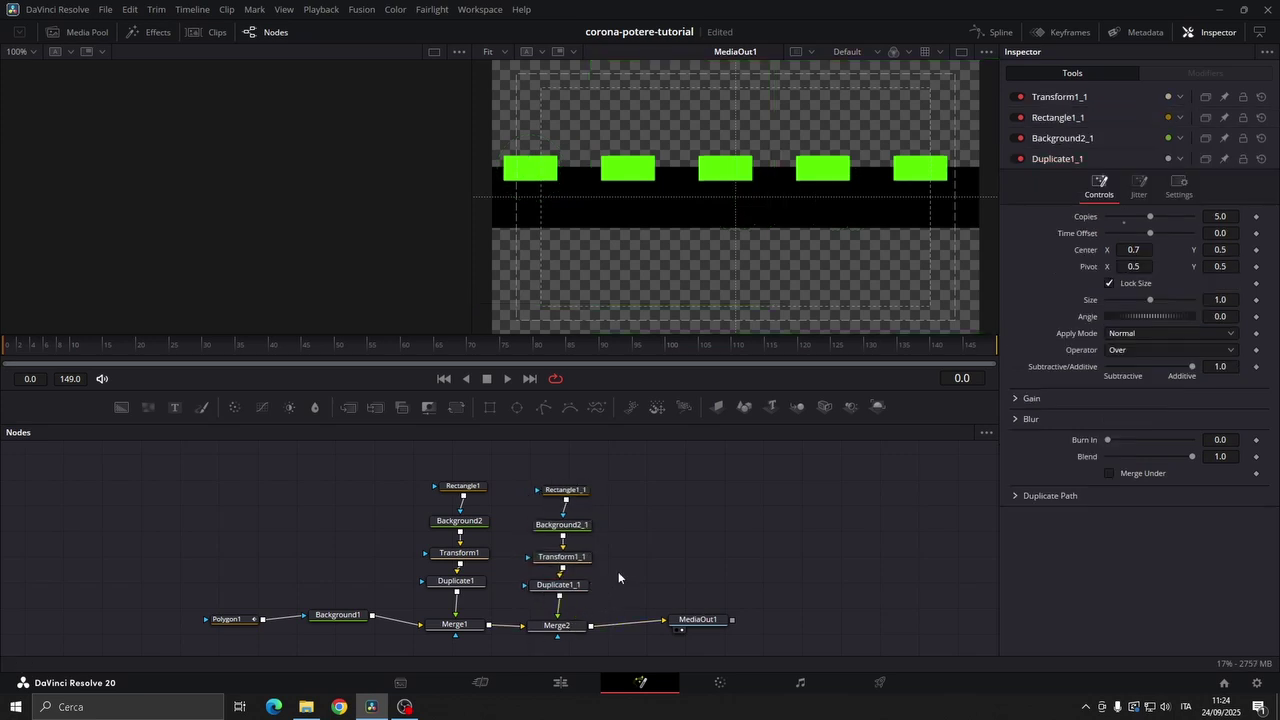
Step: Resize Rectangle1_1 to 0.07 wide by 0.06 high
click(568, 491)
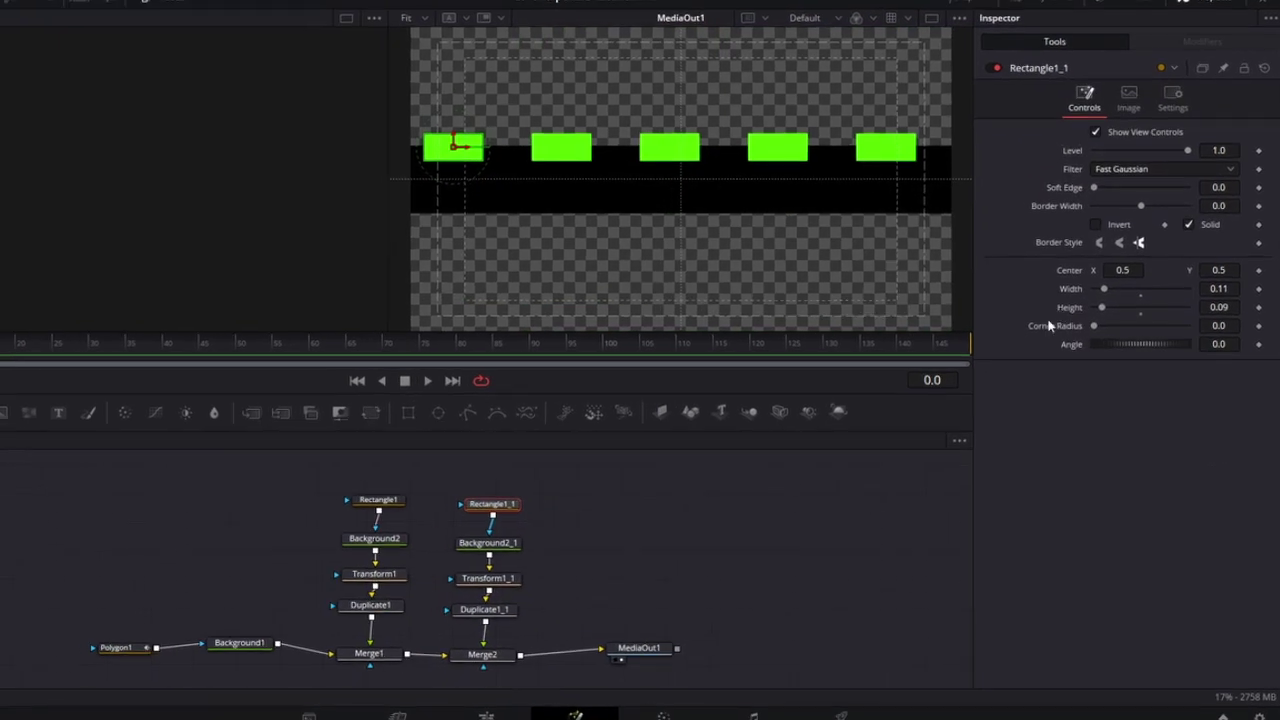
click(1215, 297)
text(0.07)
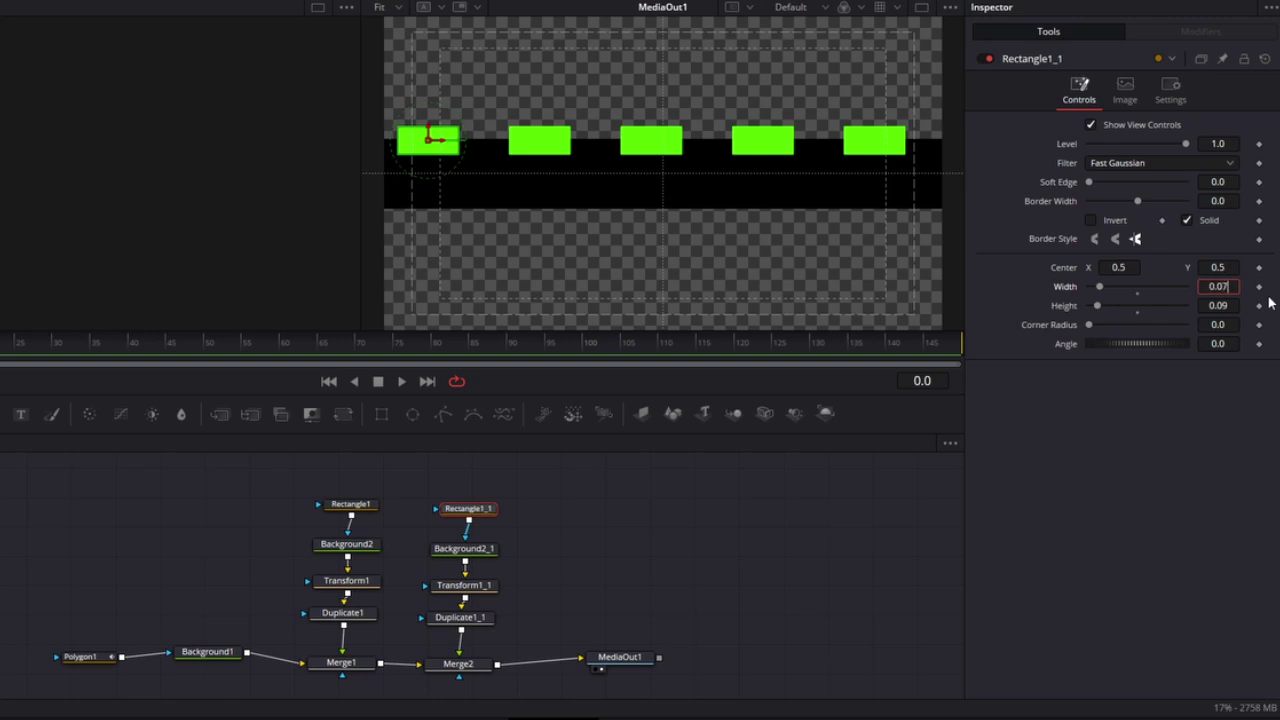
key(Tab)
text(0.)
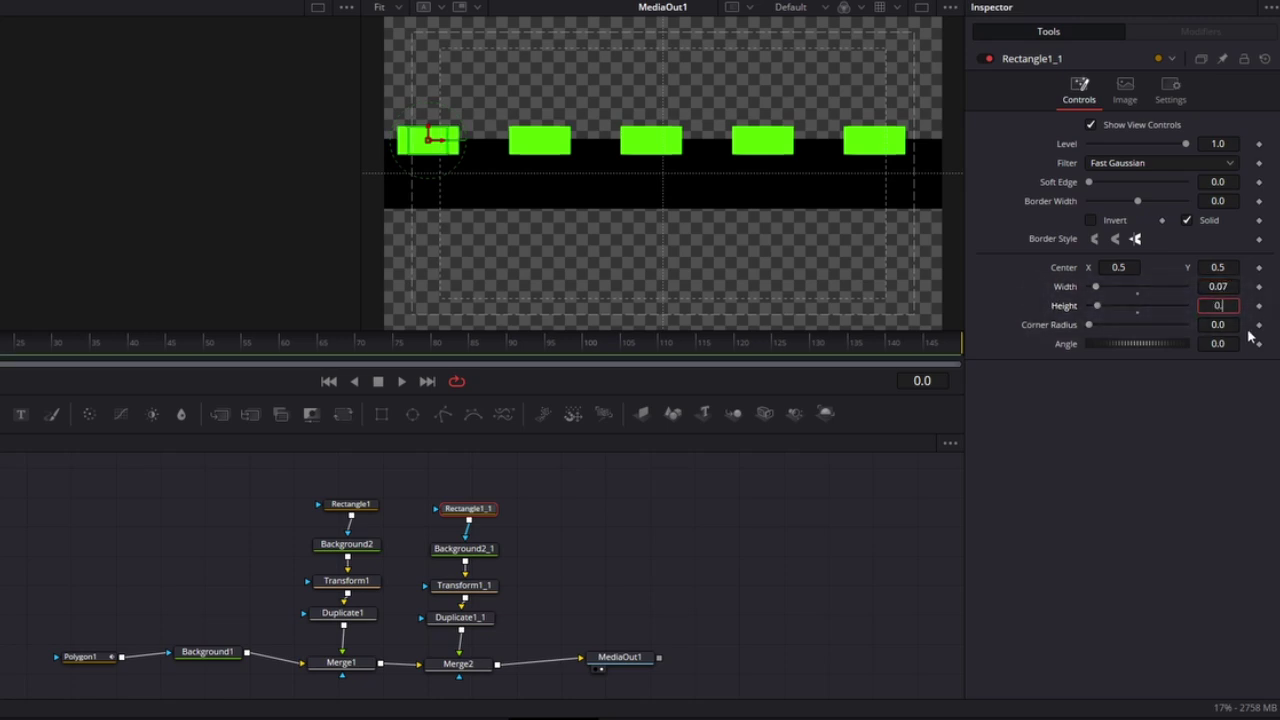
key(Tab)
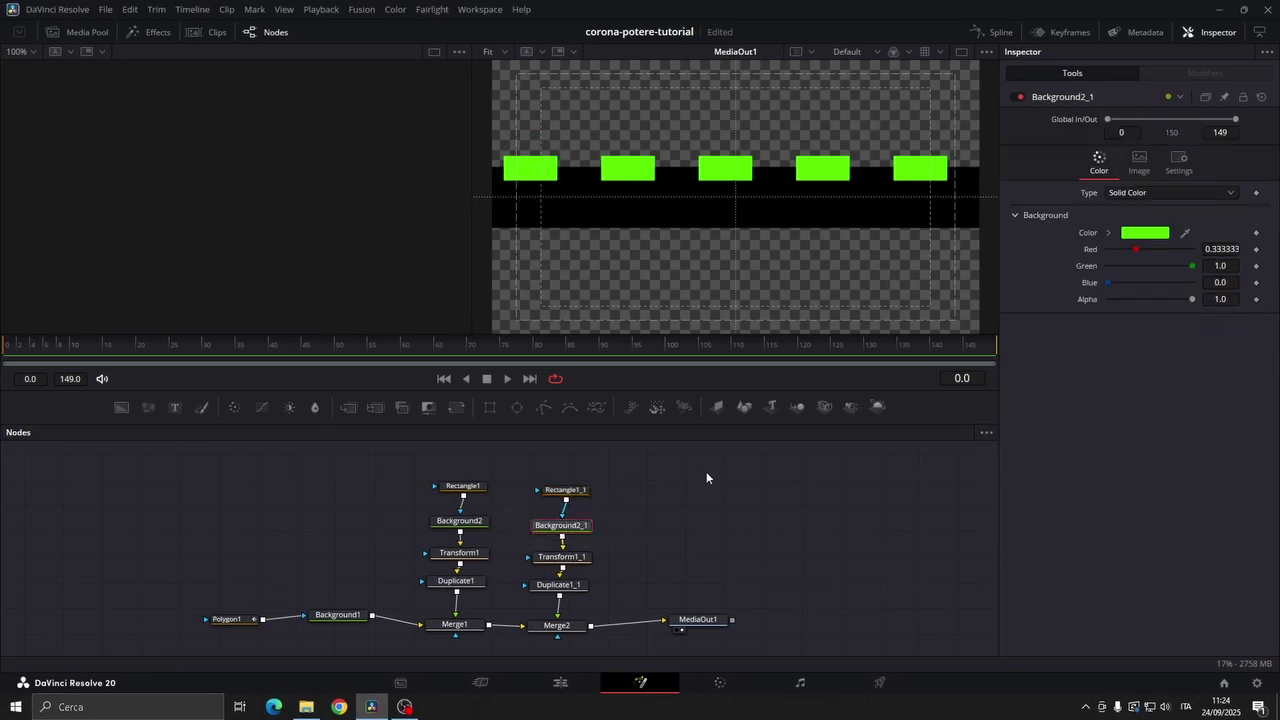
Step: Colour Background2_1 orange and set Transform1_1's Center Y to 0.653
click(1130, 236)
click(576, 291)
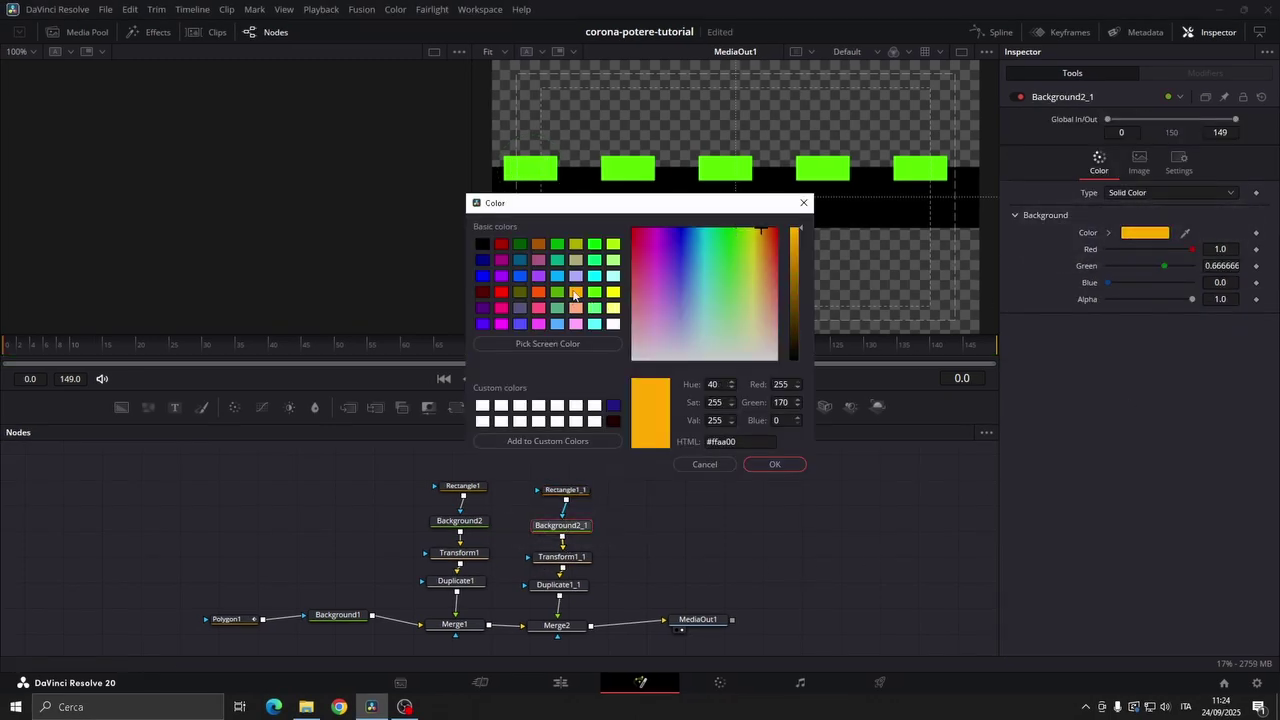
click(776, 464)
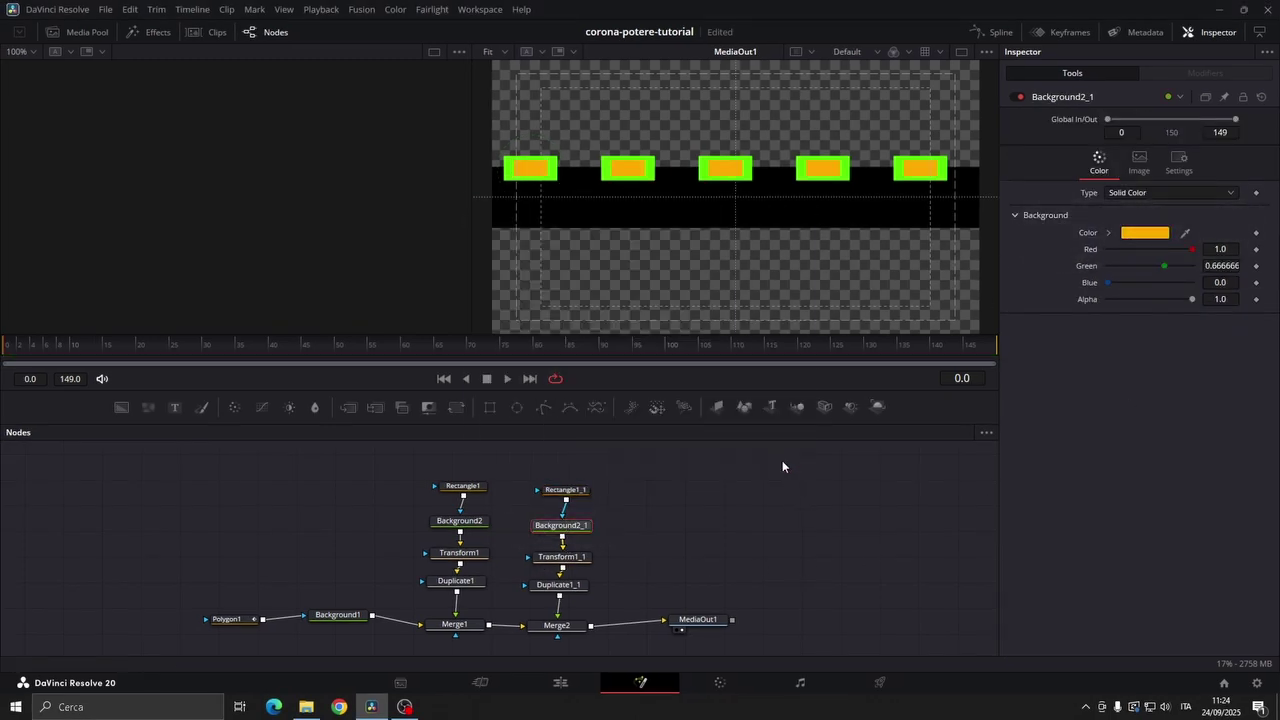
click(578, 558)
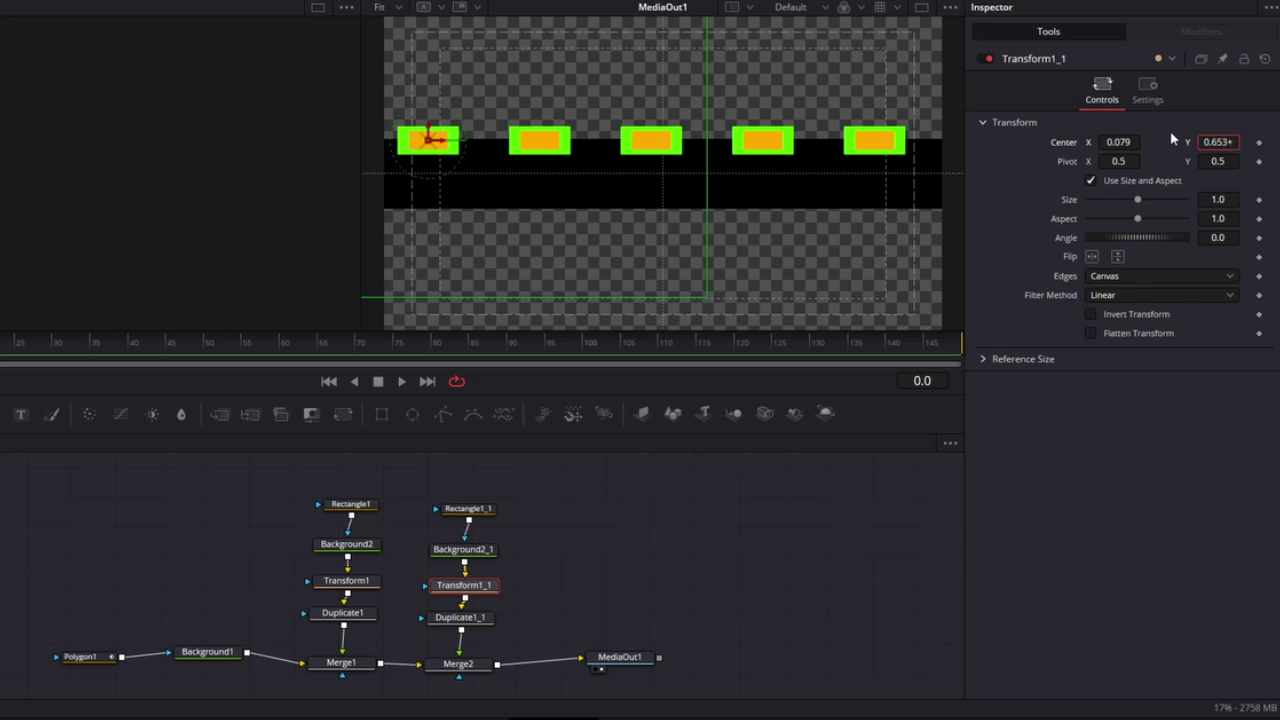
key(Return)
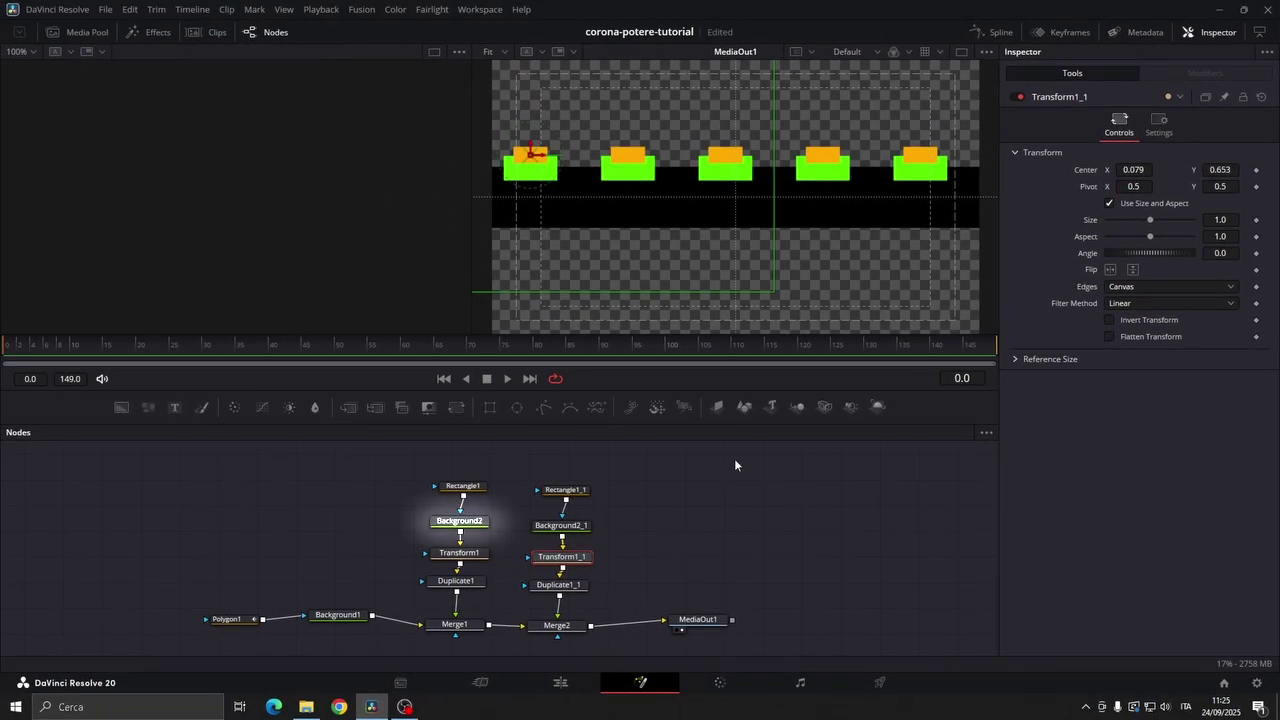
Step: Recolour Background2 and Background2_1 black, then detach MediaOut1 from Merge2
click(457, 522)
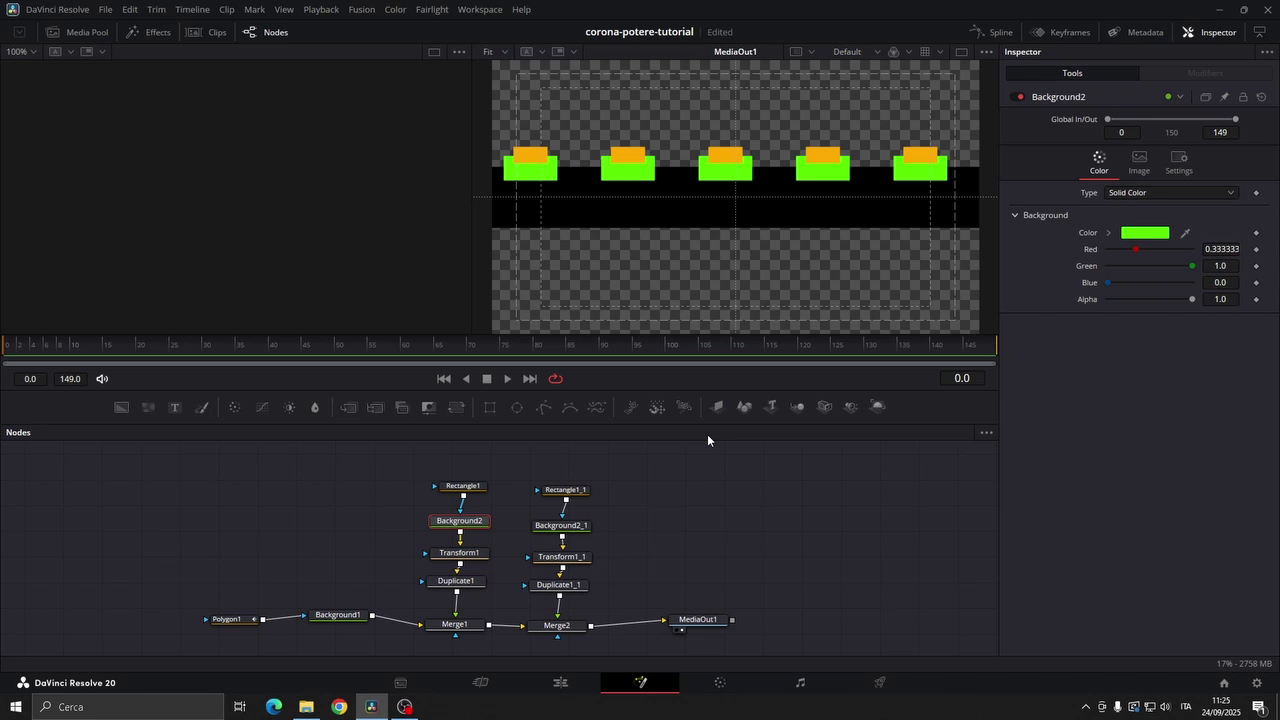
click(1145, 232)
click(486, 246)
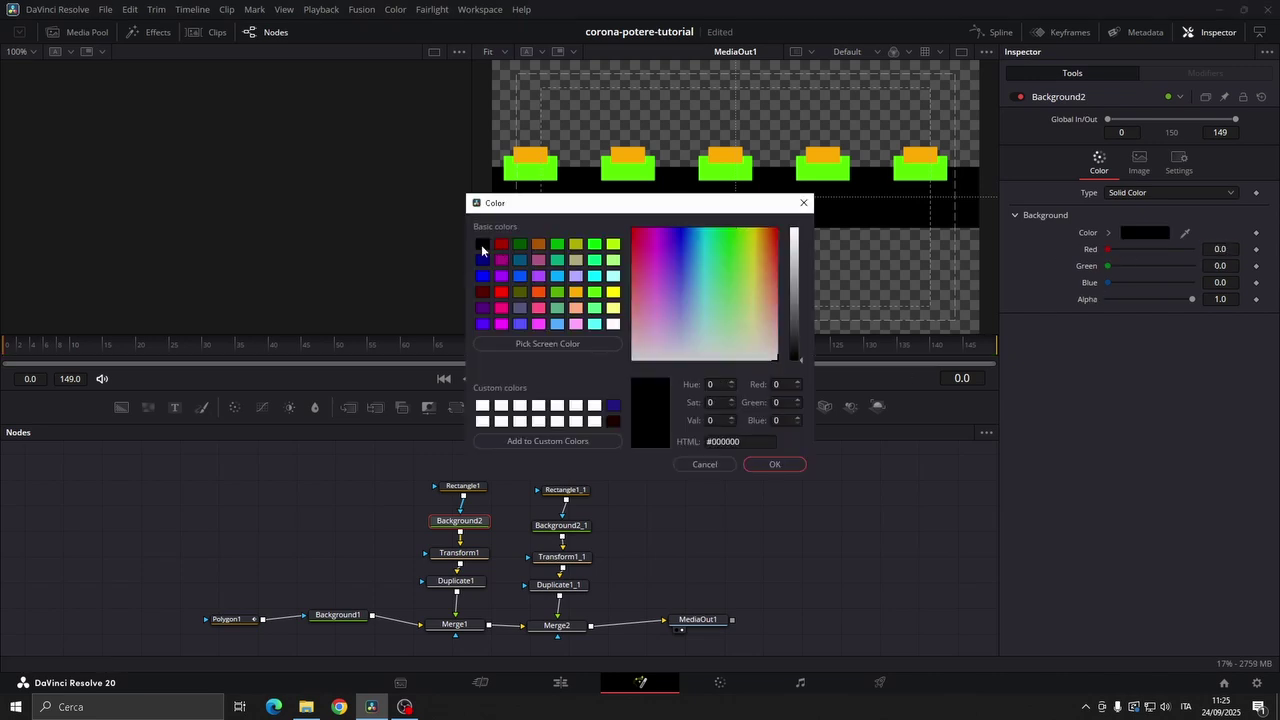
click(774, 464)
click(573, 528)
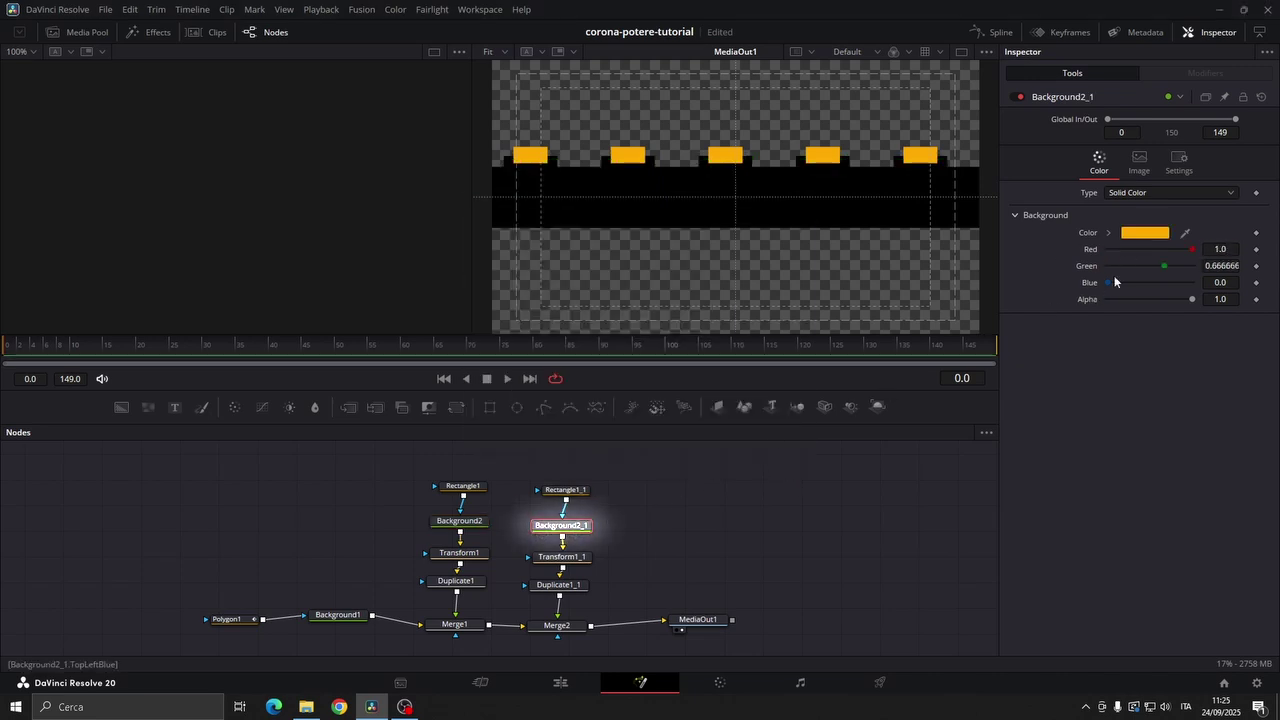
click(1145, 232)
click(484, 245)
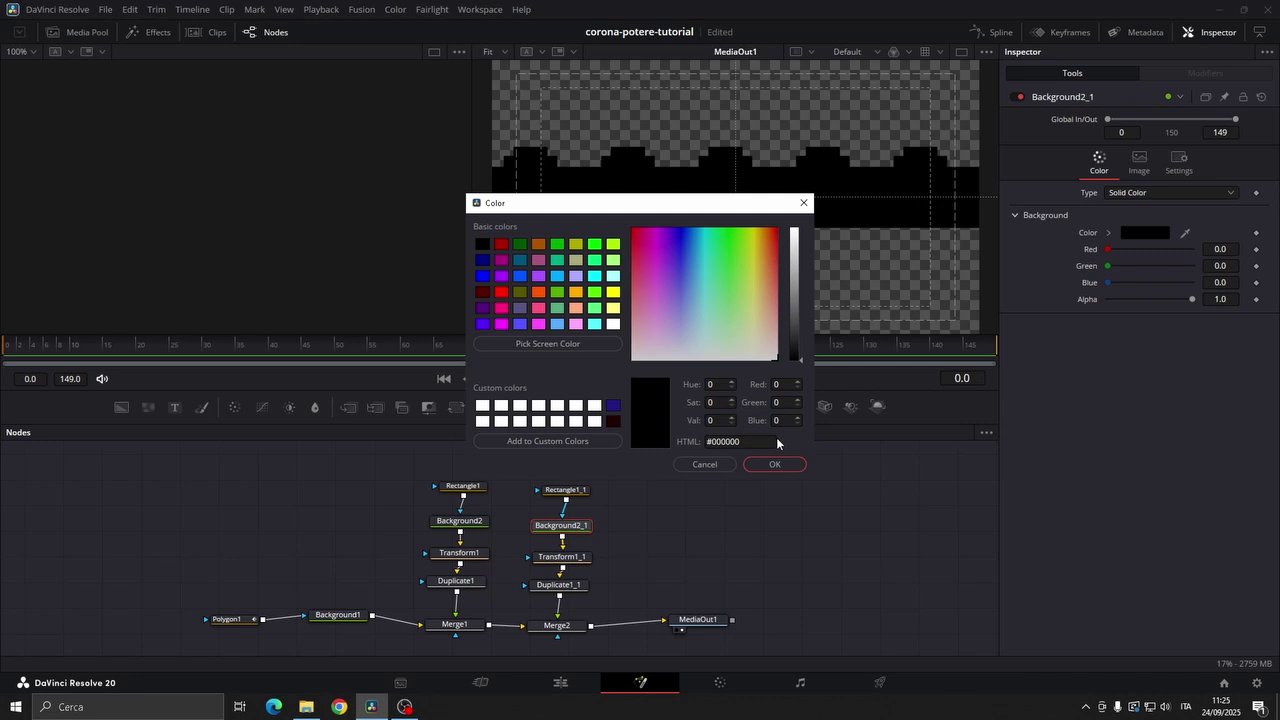
click(773, 463)
click(765, 622)
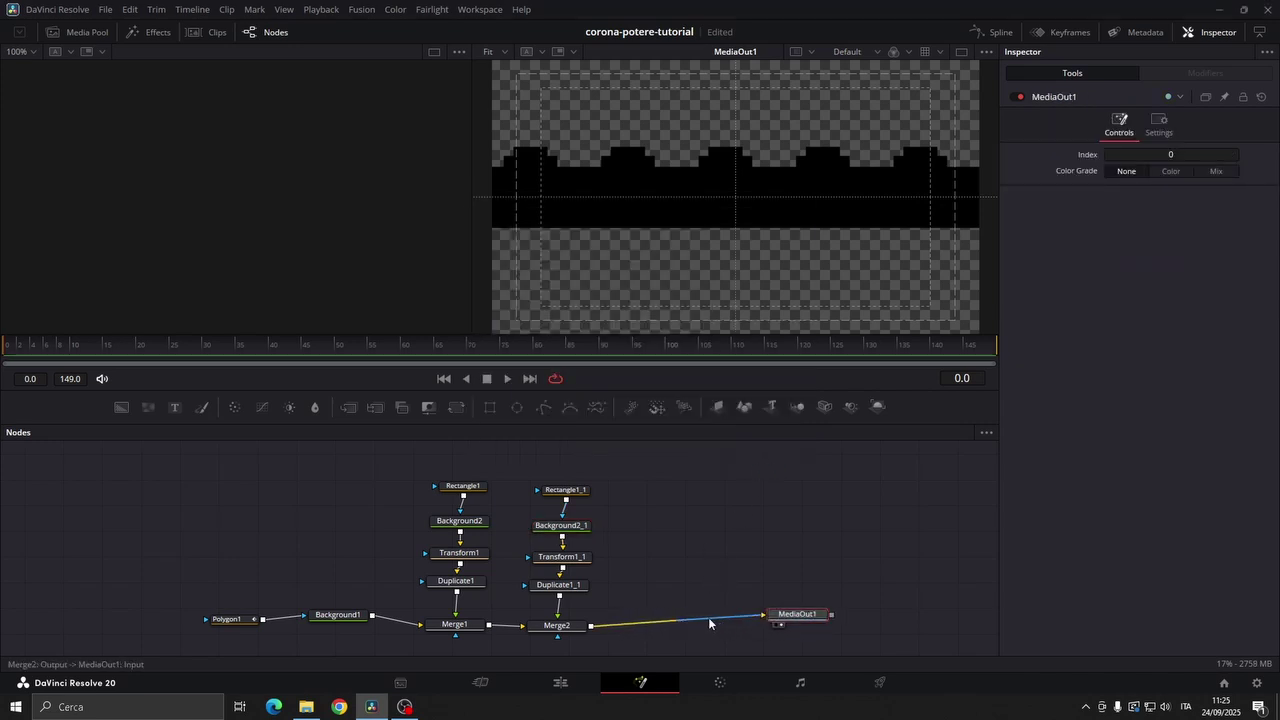
mouse_move(736, 622)
mouse_down()
mouse_move(708, 617)
mouse_move(867, 621)
mouse_up()
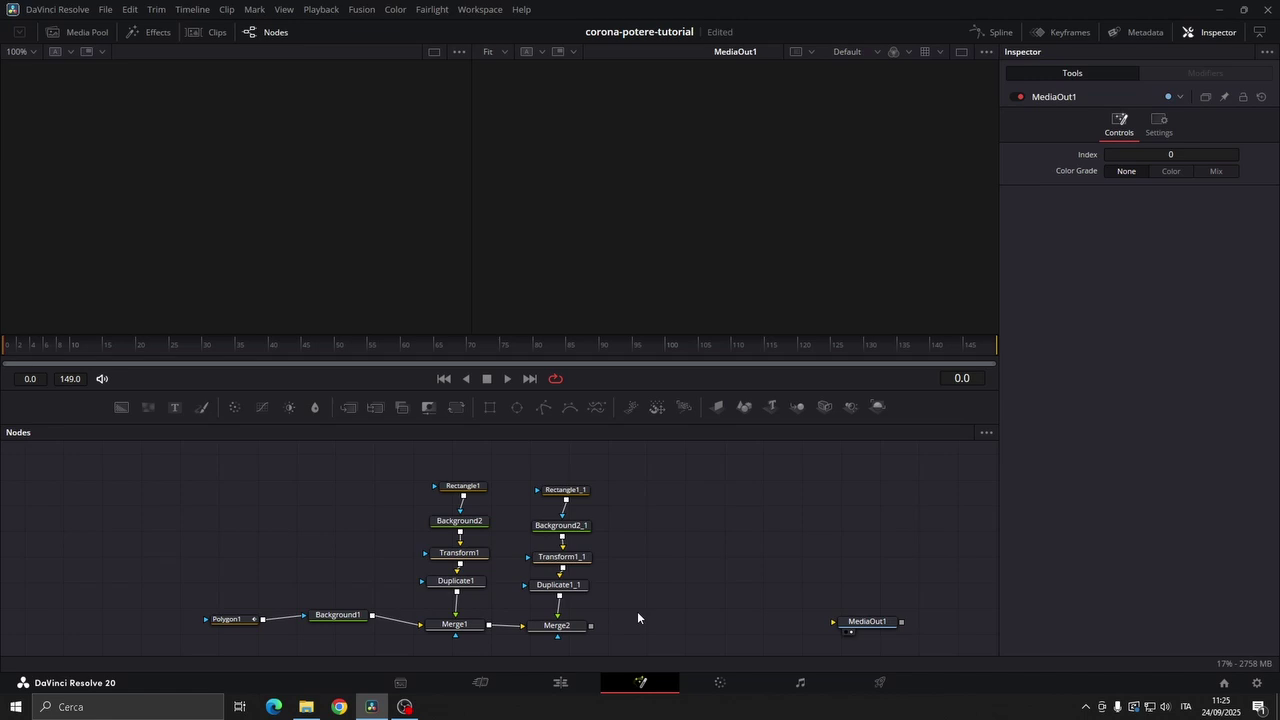
Step: Add a Shape 3D node after Merge2 using the tool search
key(shift+space)
text(shap)
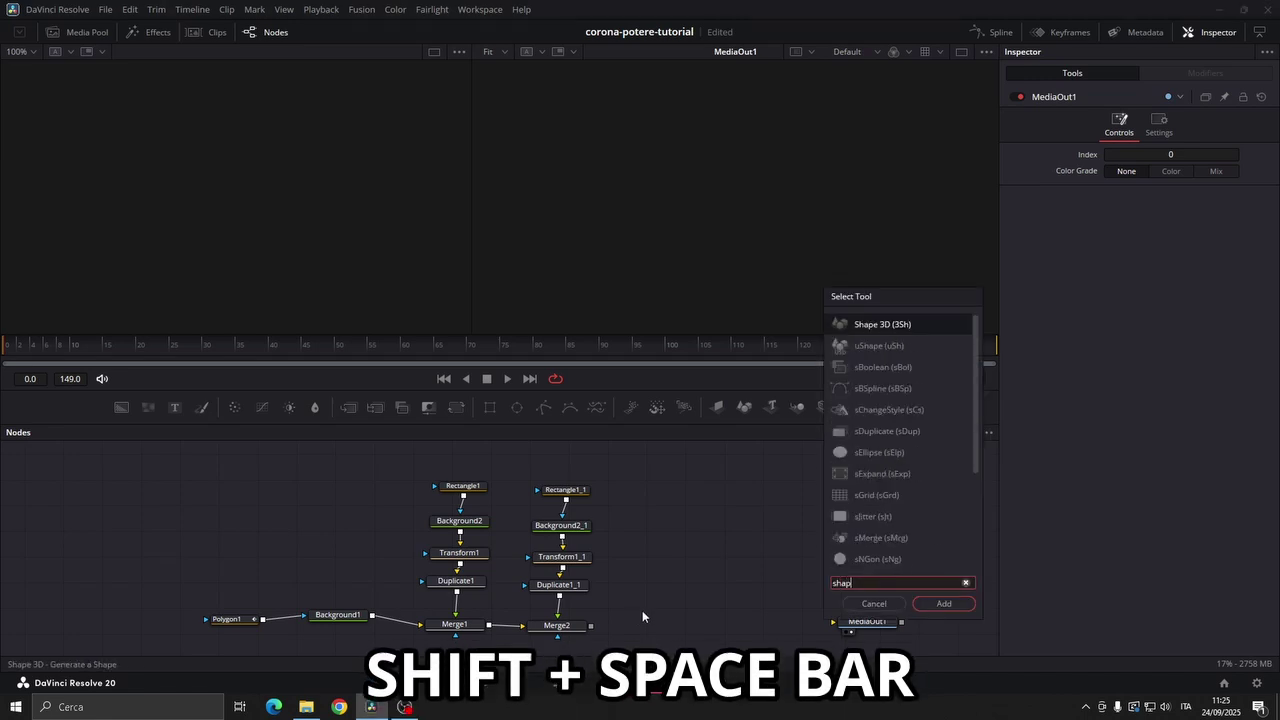
key(Return)
drag(653, 619, 688, 633)
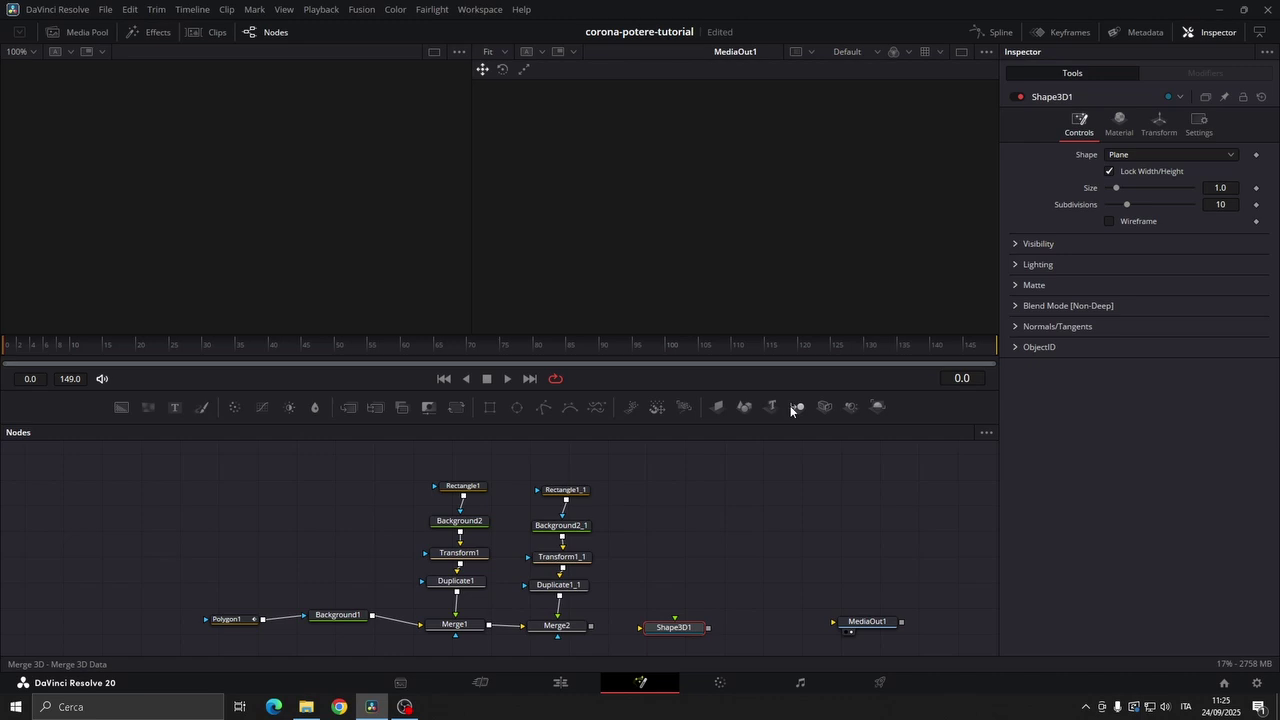
Step: Insert Merge 3D and Renderer 3D before MediaOut1, and connect Merge2 into Shape3D1
drag(782, 414, 752, 622)
drag(856, 622, 888, 624)
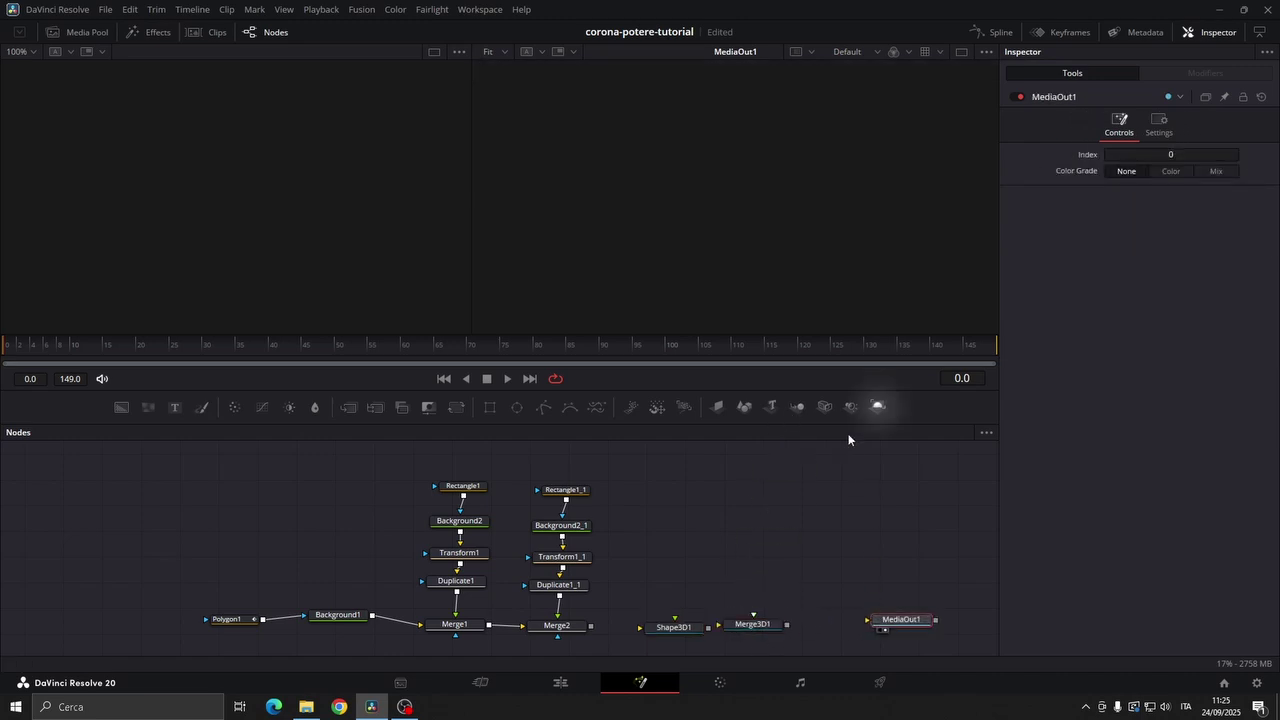
mouse_move(878, 406)
mouse_down()
mouse_move(825, 620)
mouse_move(932, 620)
mouse_up()
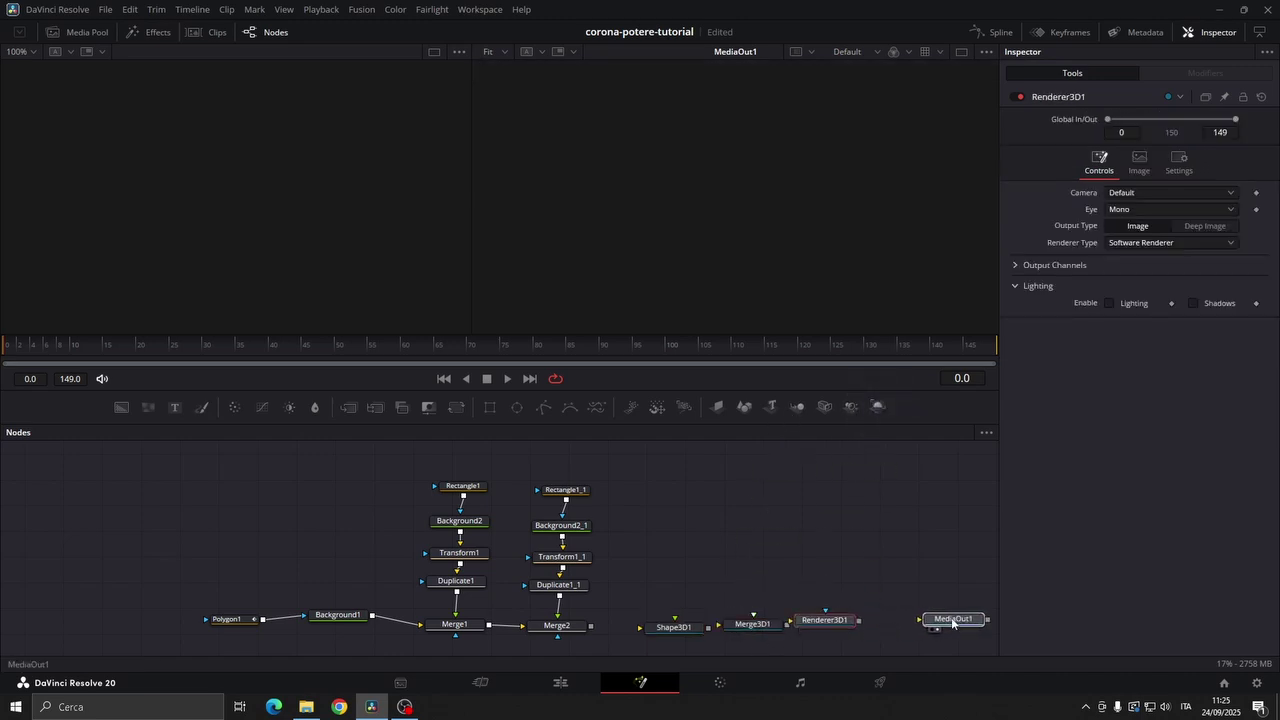
mouse_move(840, 568)
mouse_down()
mouse_move(770, 597)
mouse_move(787, 608)
mouse_up()
drag(591, 606, 580, 604)
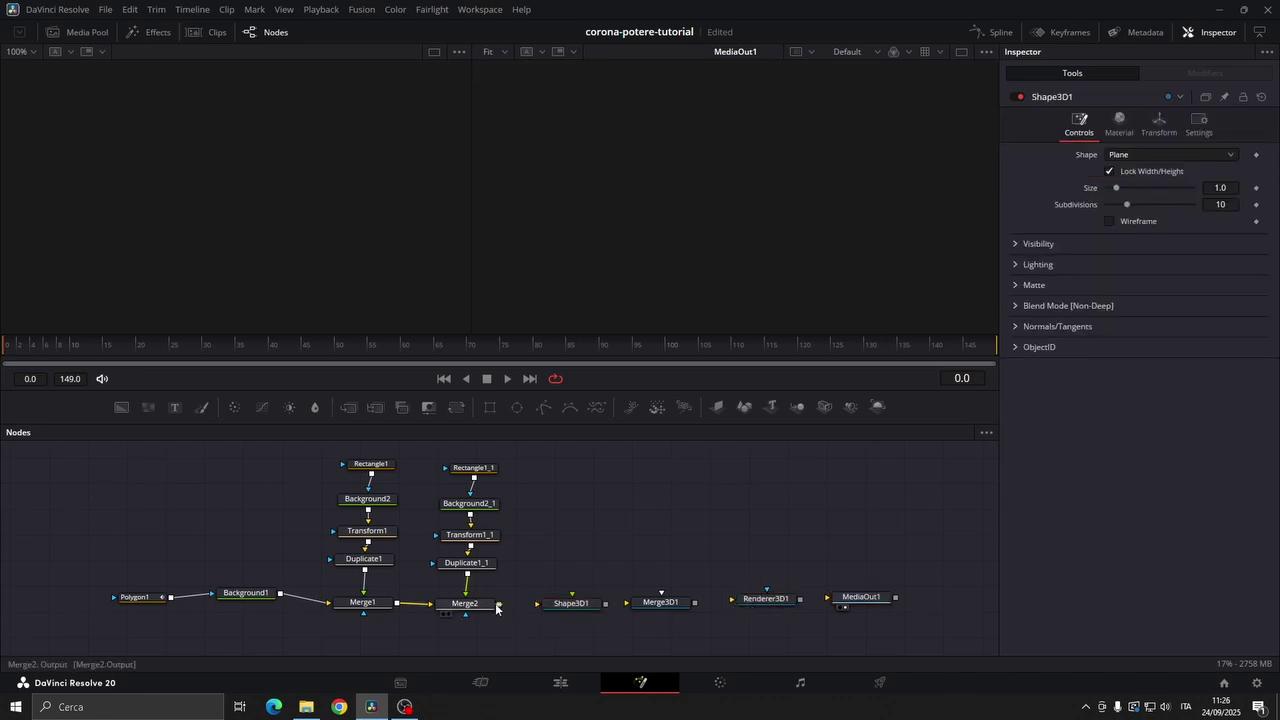
drag(497, 607, 845, 599)
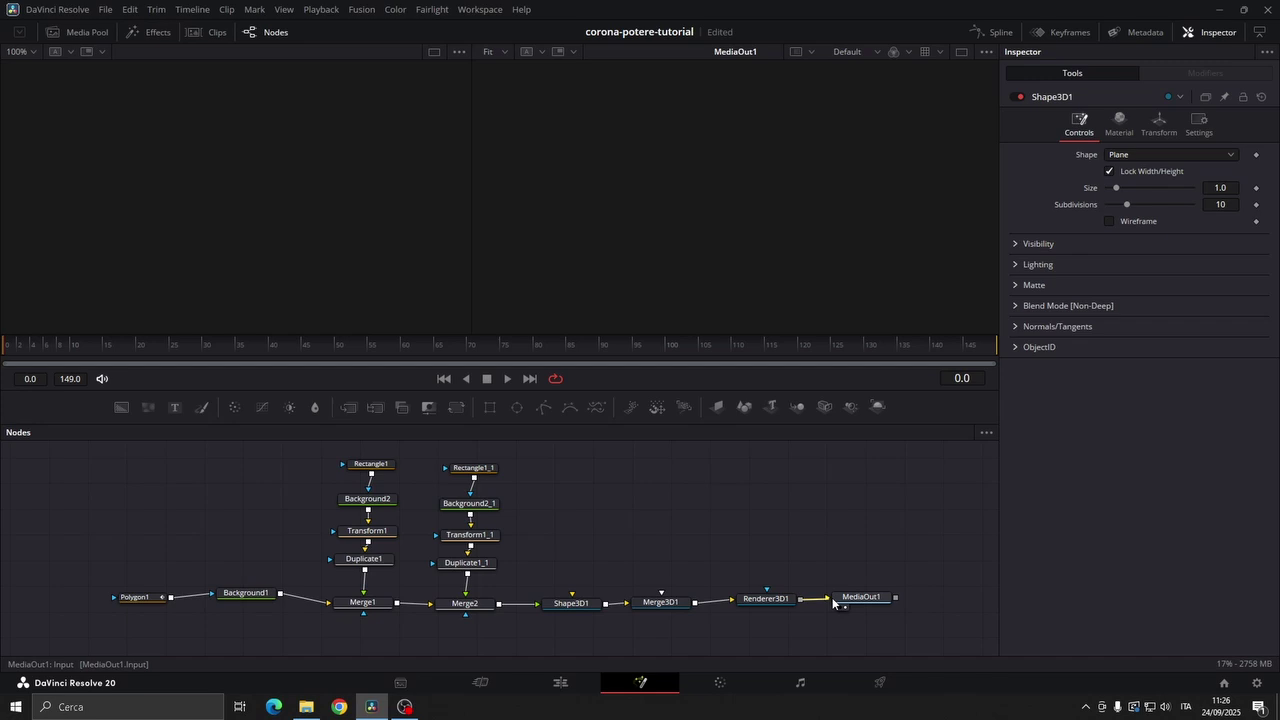
Step: Make Shape3D1 a cylinder with radius 0.94 and 100 base subdivisions
click(580, 604)
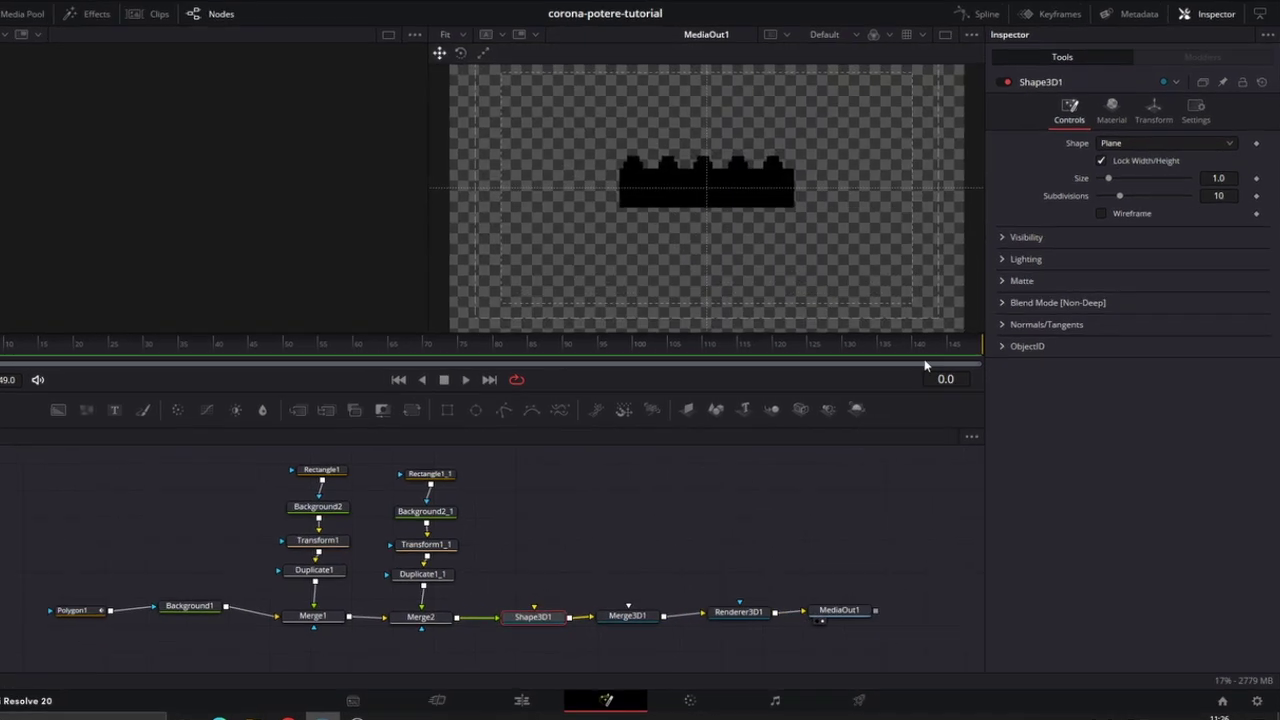
click(1175, 154)
click(1136, 195)
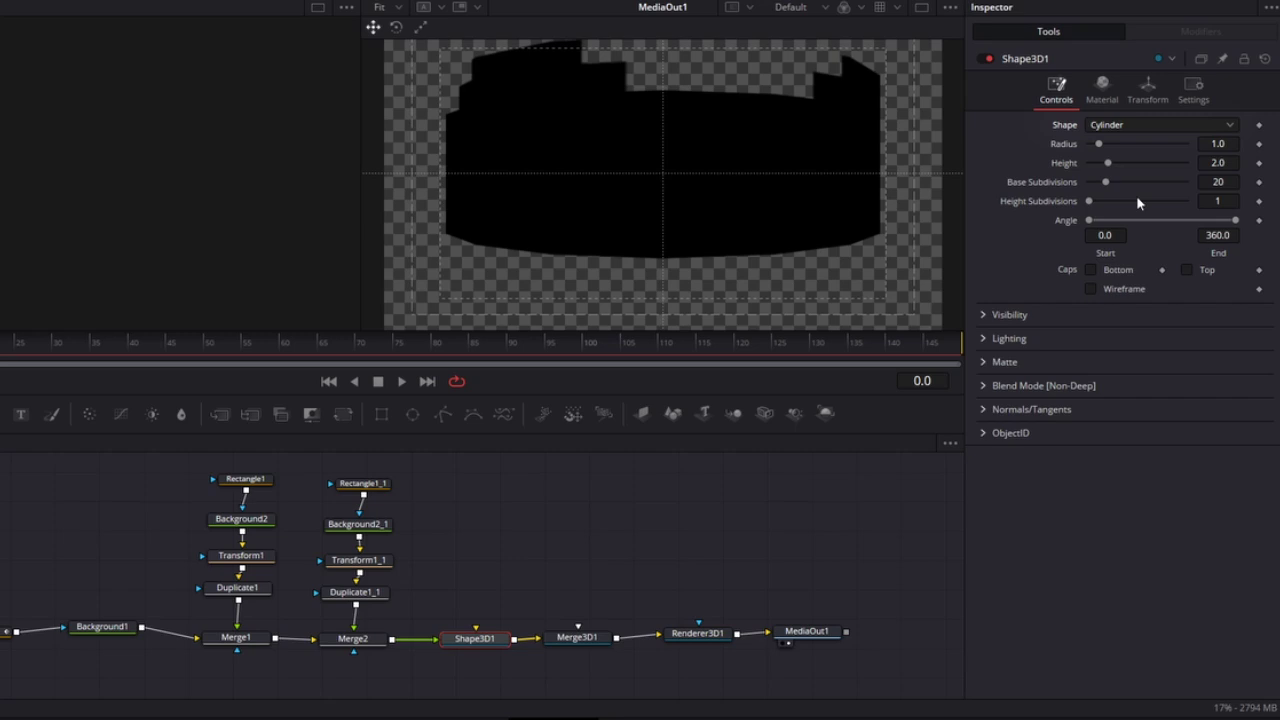
click(1220, 144)
text(0.94)
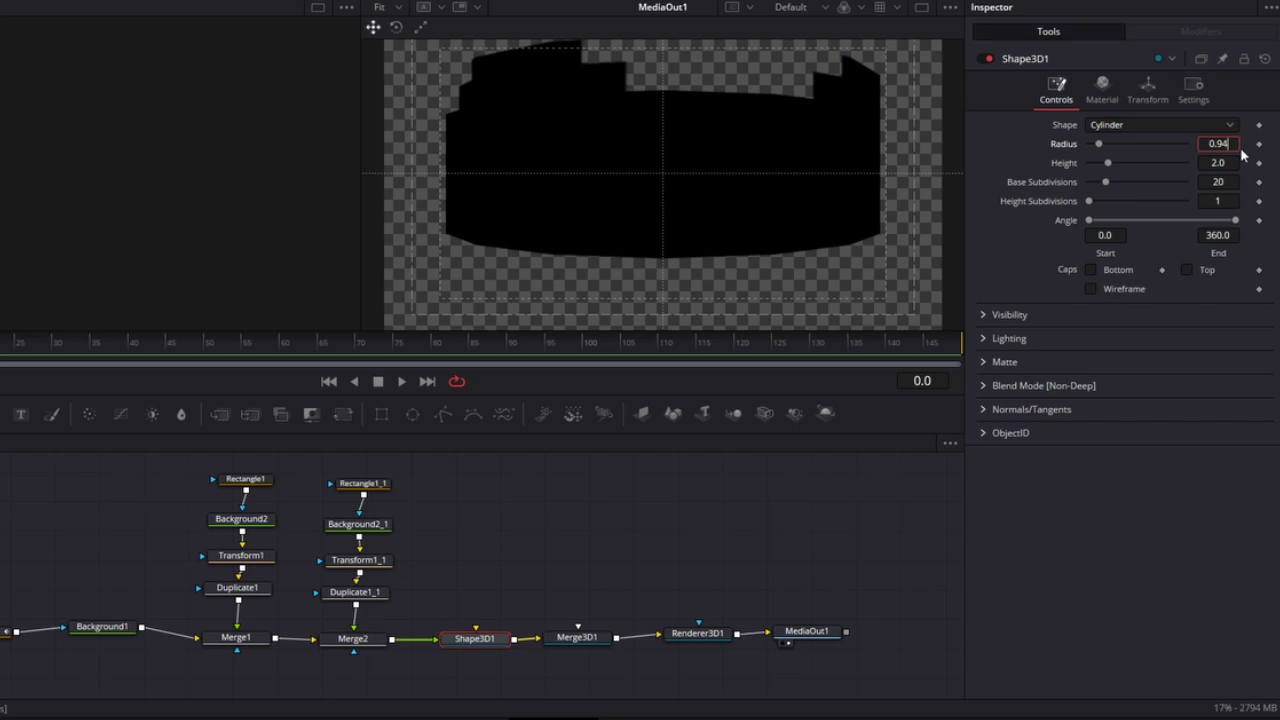
key(Tab)
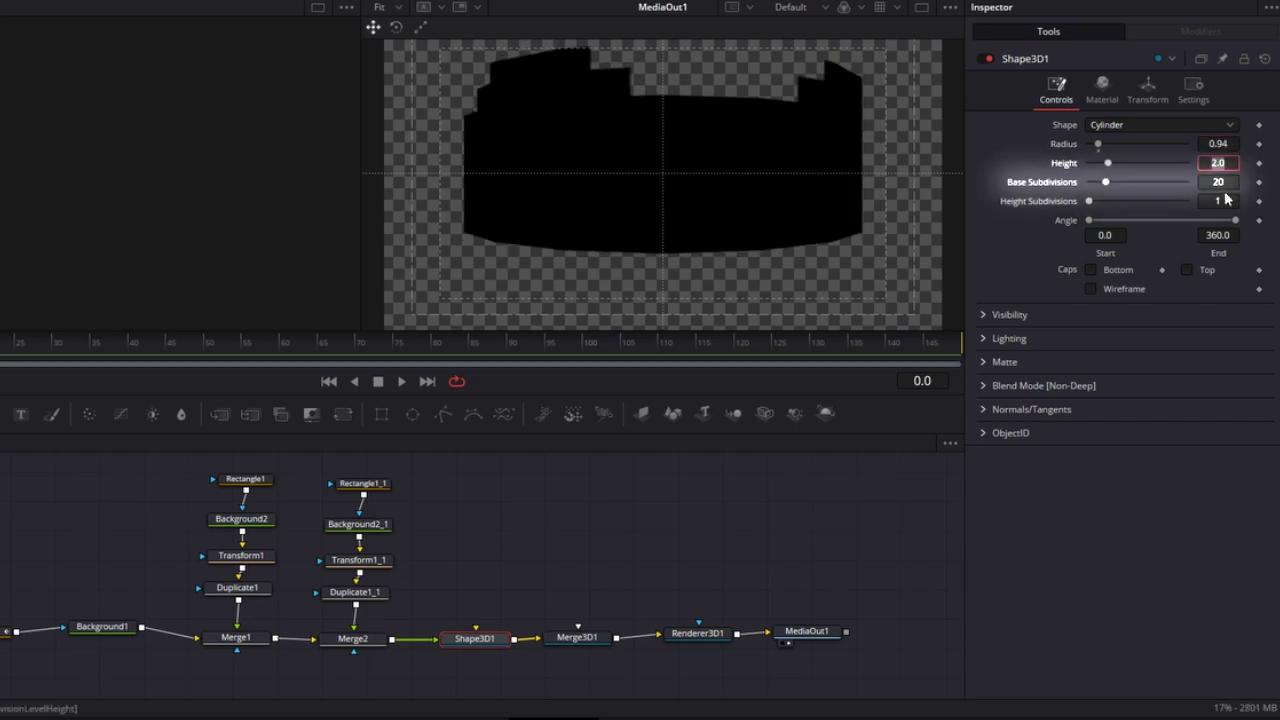
key(Tab)
text(100)
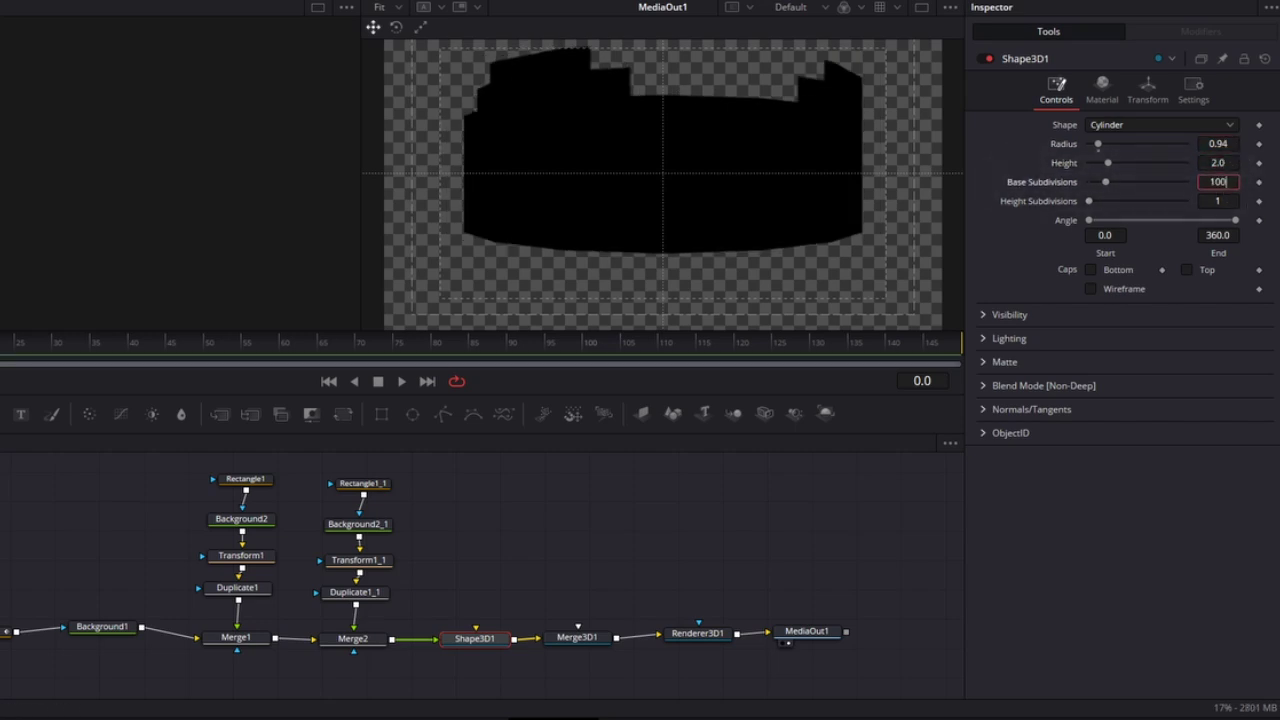
key(Tab)
Step: Set Shape3D1's Transform scale to 0.58
click(1150, 98)
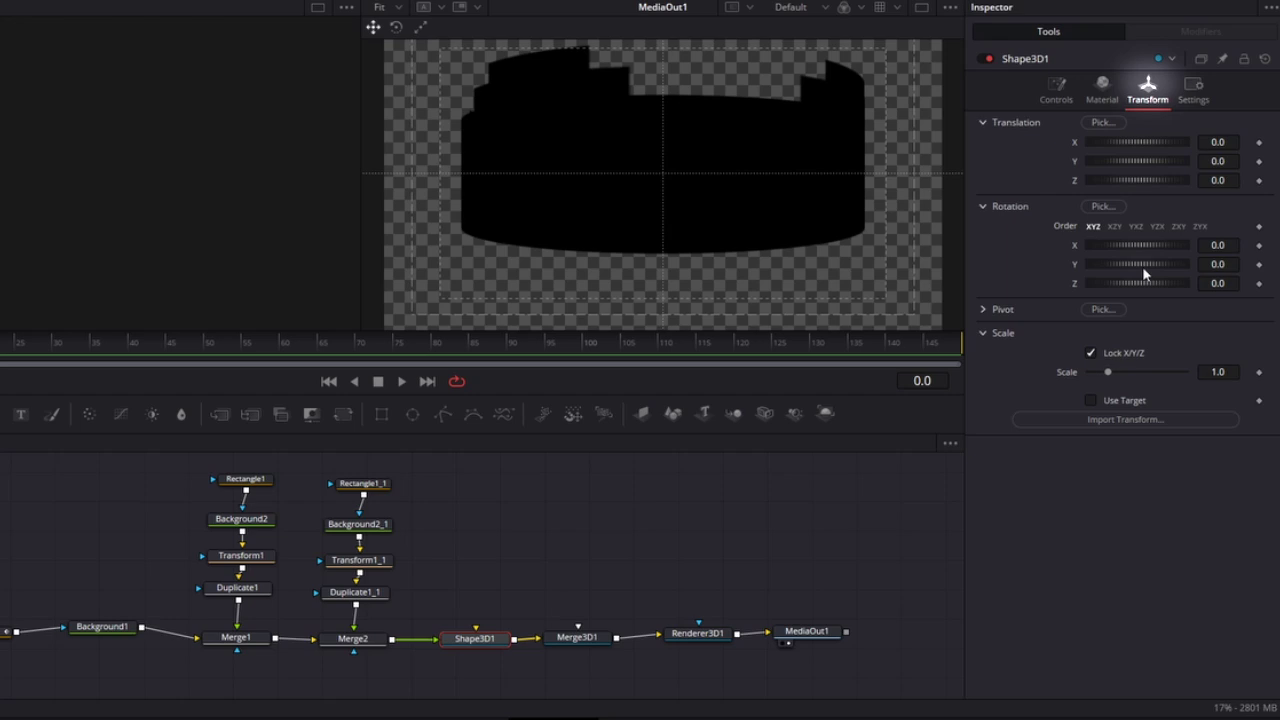
click(1217, 371)
text(0.58)
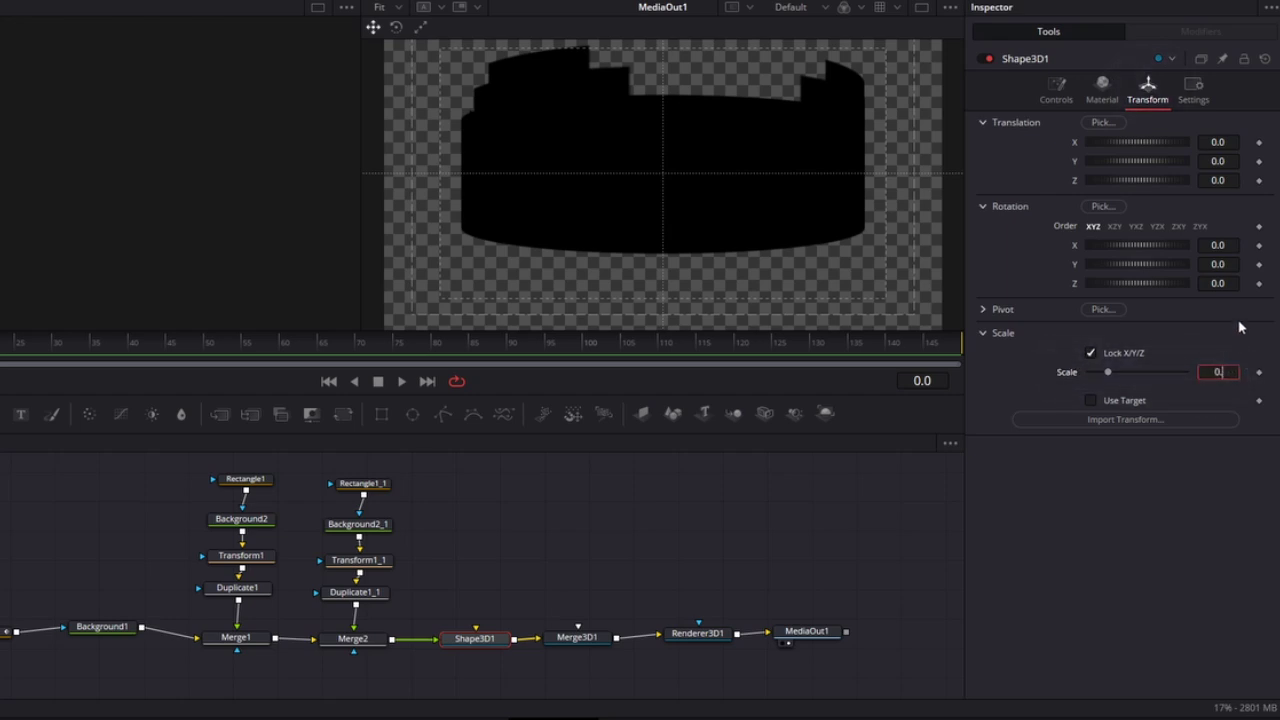
key(Tab)
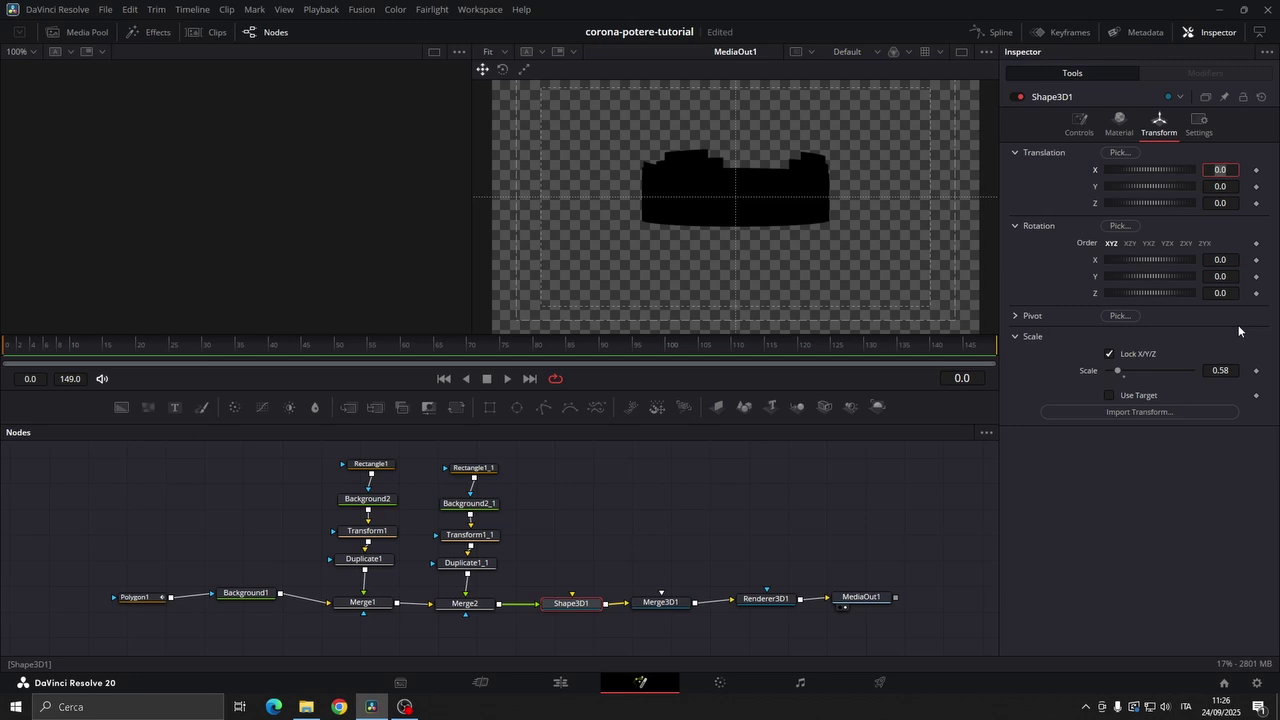
Step: Add a new Merge after Renderer3D1, with MediaOut1 moved further right
drag(868, 599, 955, 603)
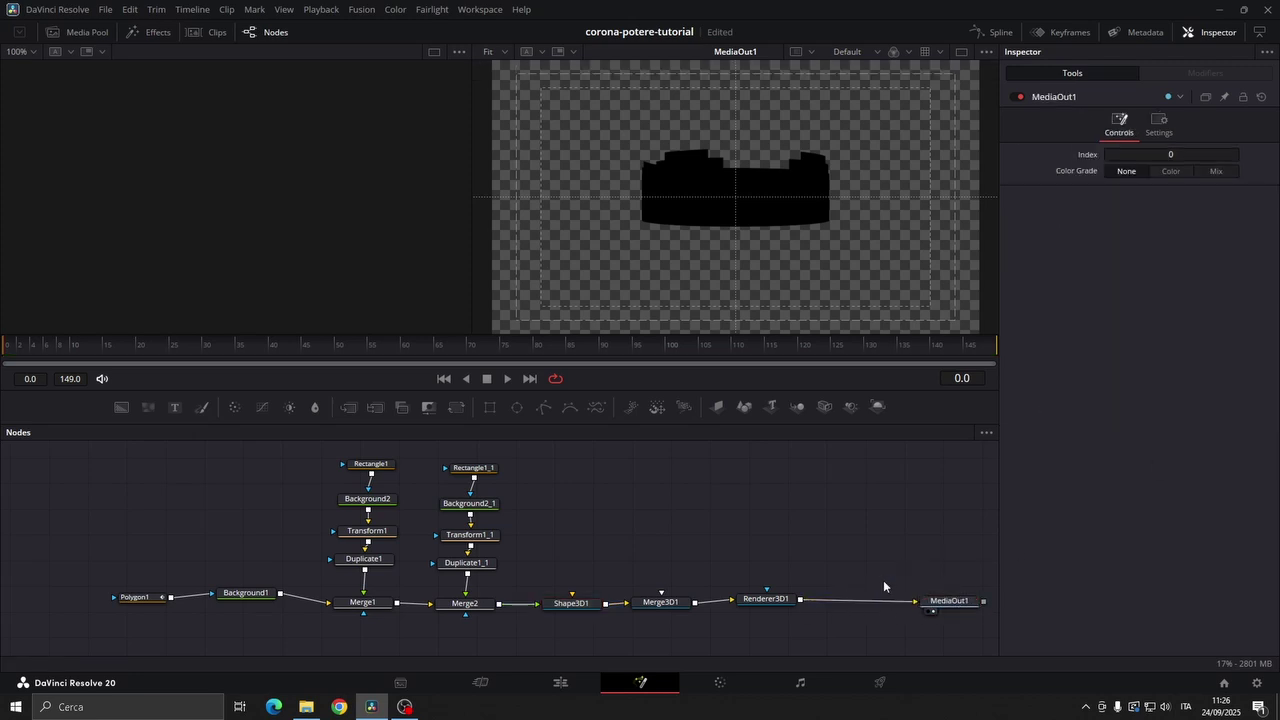
click(781, 610)
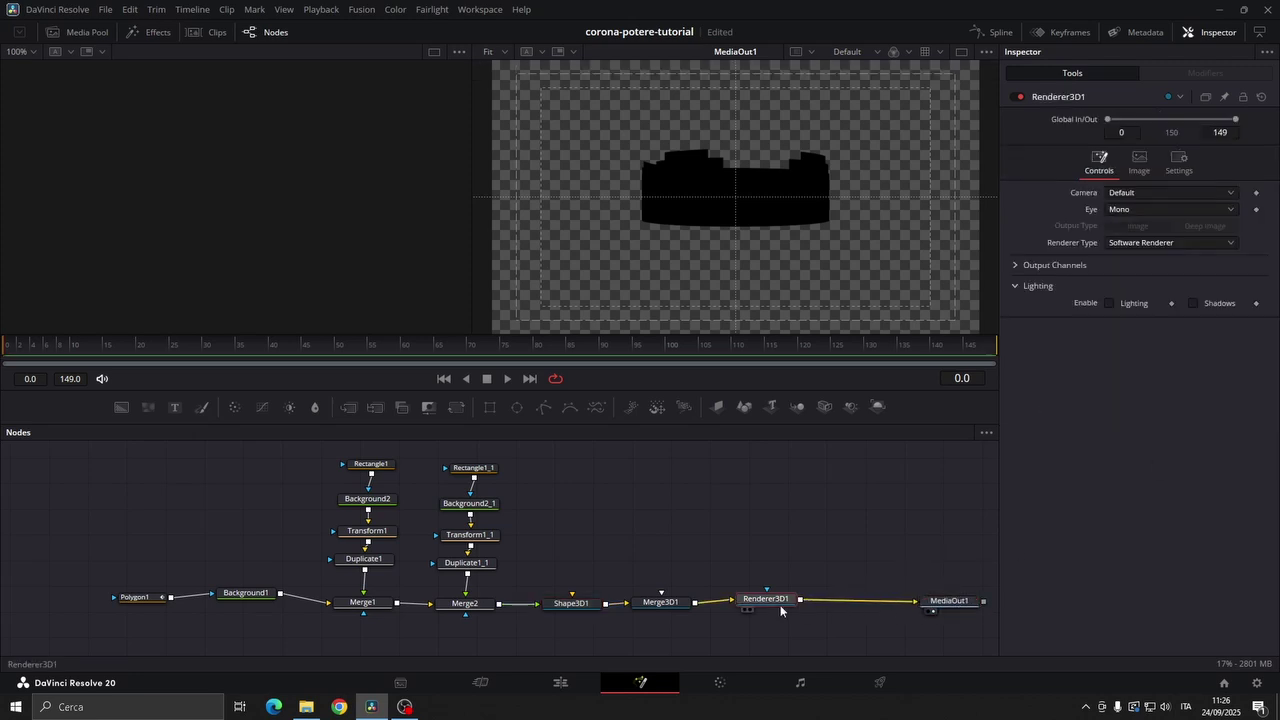
click(350, 407)
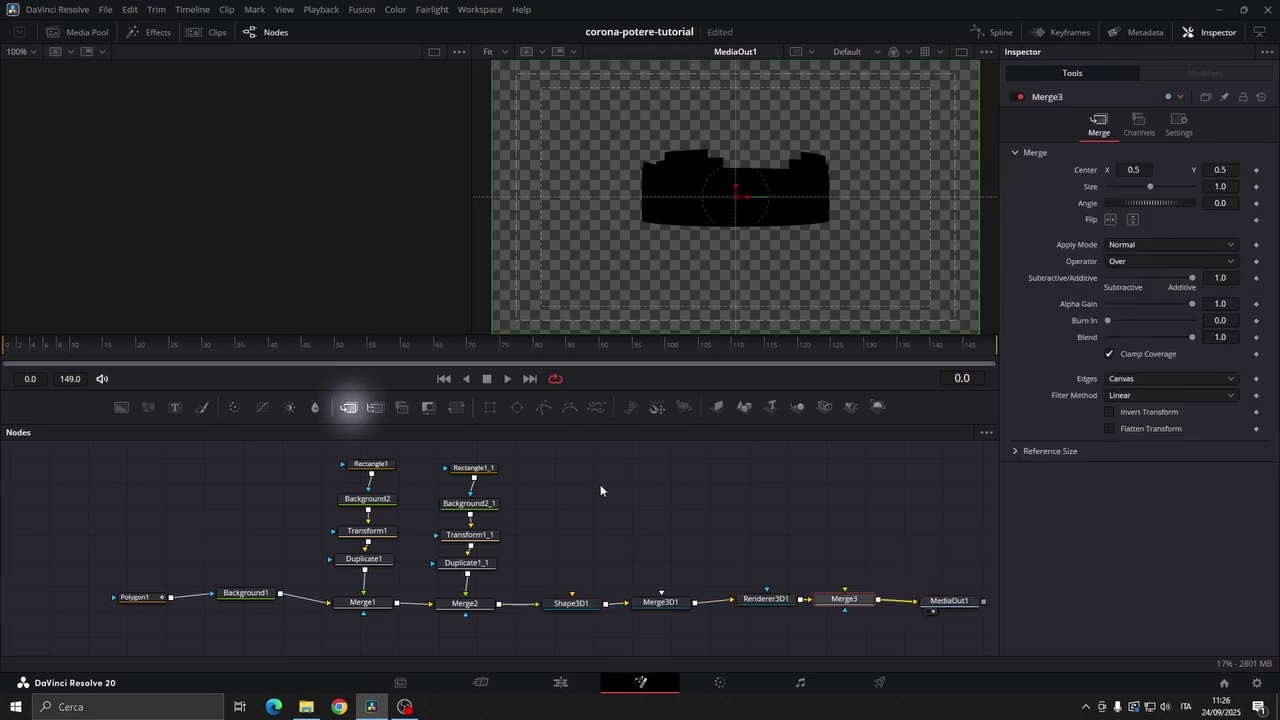
Step: Bring tony-montana.png from the Media Pool and feed it through a colour corrector into Merge3
click(78, 32)
mouse_move(133, 85)
mouse_down()
mouse_move(845, 533)
mouse_move(820, 516)
mouse_up()
click(78, 38)
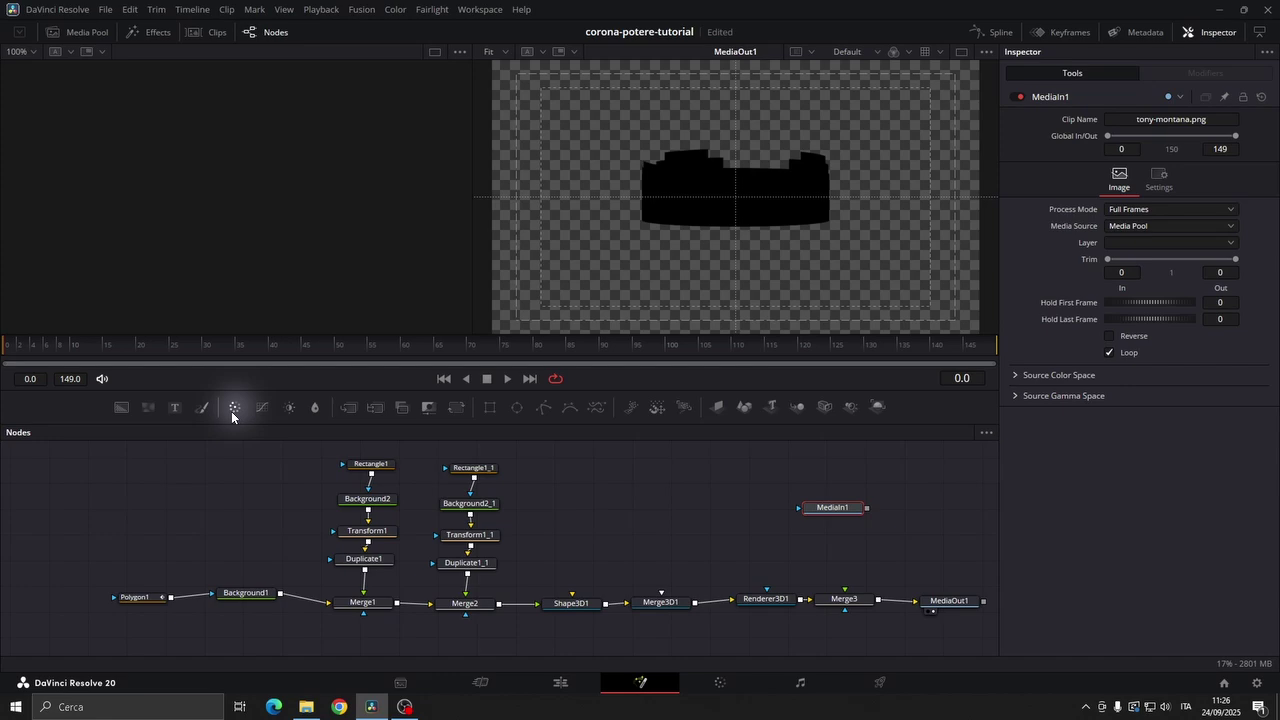
mouse_move(829, 539)
mouse_down()
mouse_move(861, 598)
mouse_move(848, 600)
mouse_up()
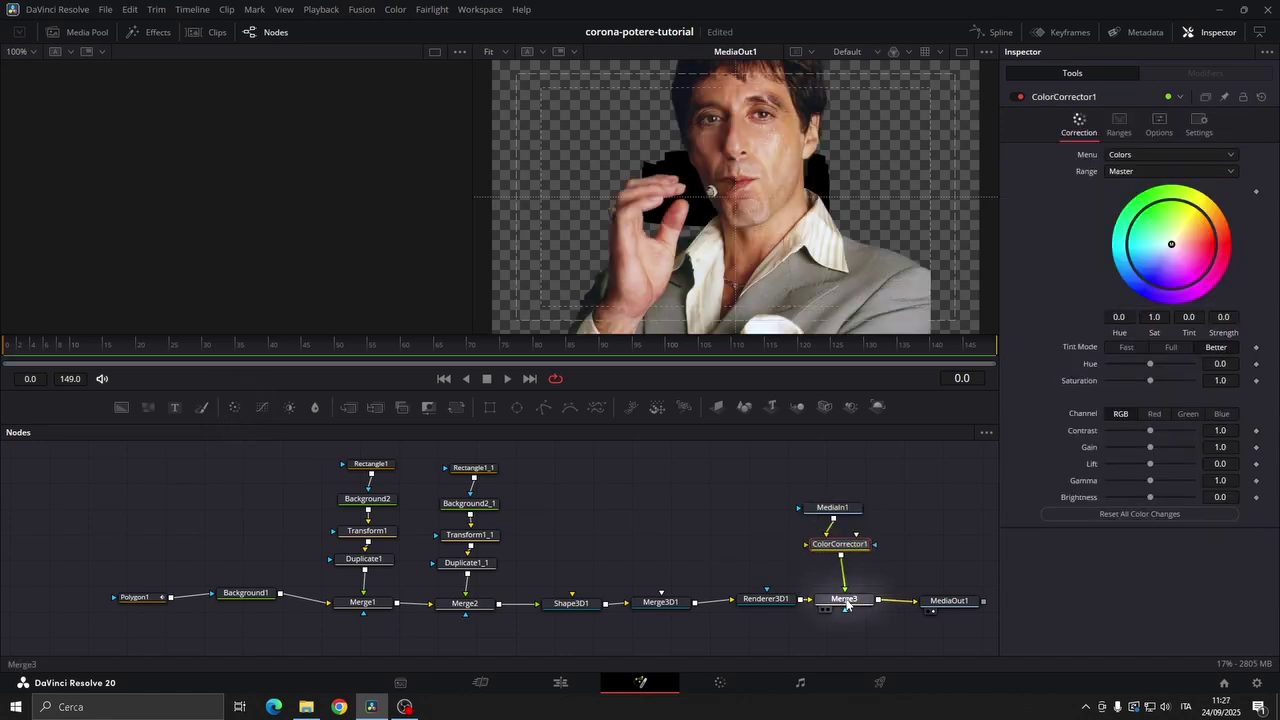
Step: Position the face in Merge3 at centre 0.46/0.2 with size 1.16
click(848, 600)
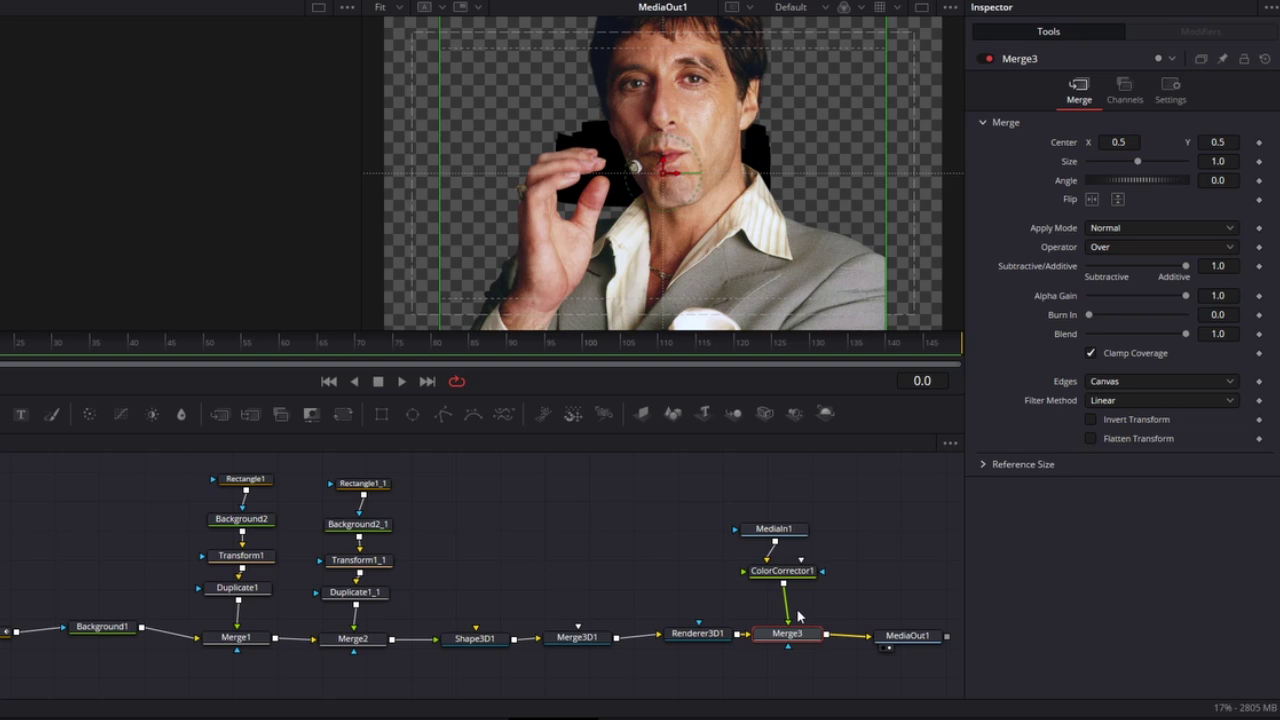
text(0.46)
key(Tab)
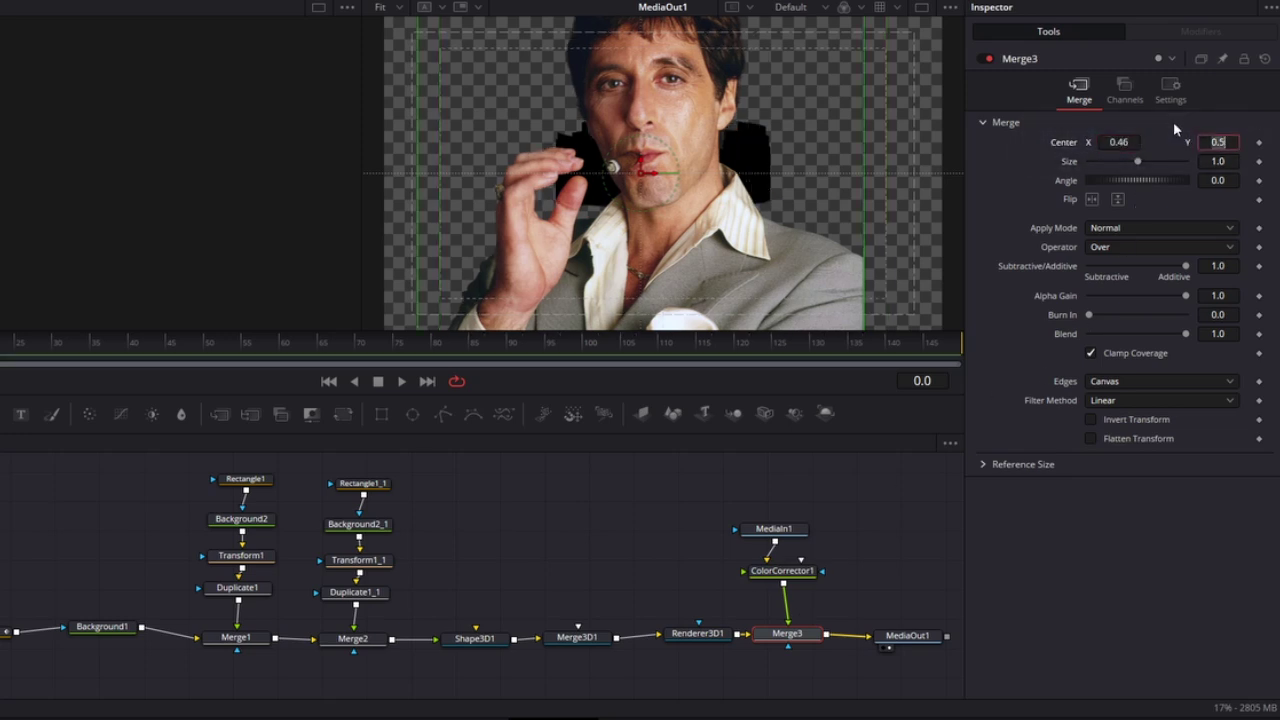
text(0.2)
key(Tab)
text(1.16)
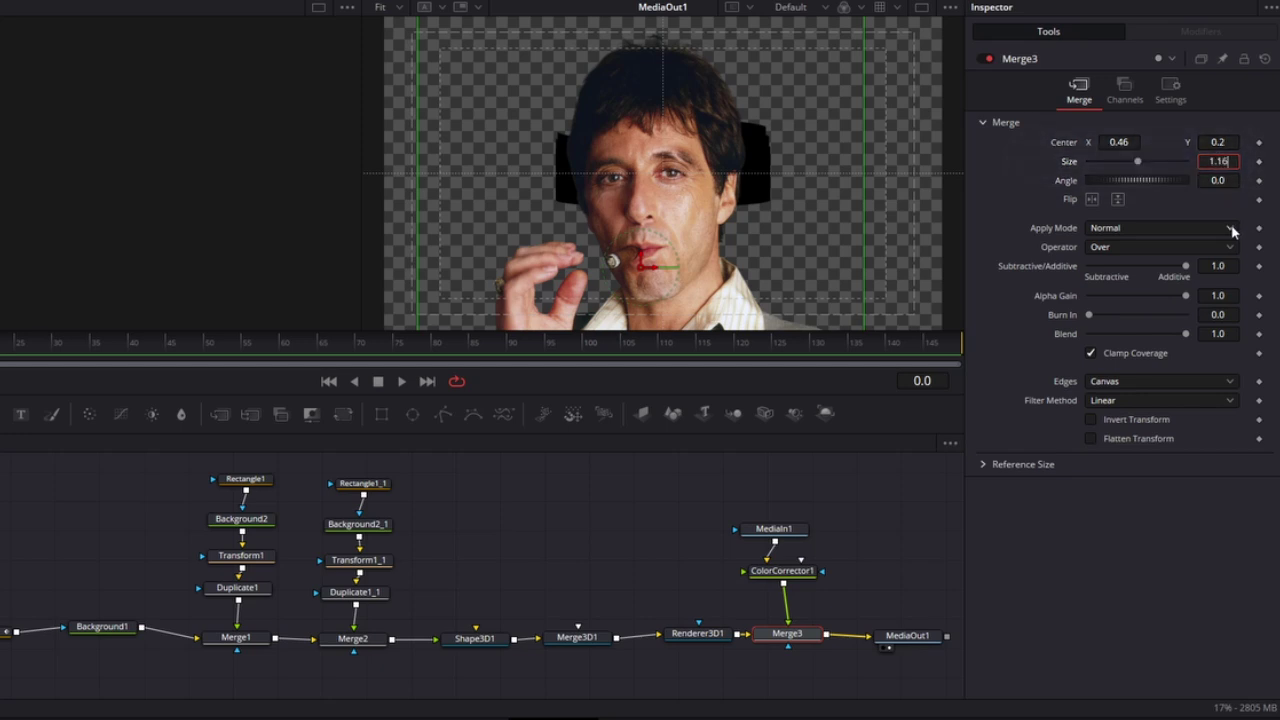
key(Return)
Step: Set Merge3's operator to Atop and drop ColorCorrector1's saturation to 0
click(1113, 246)
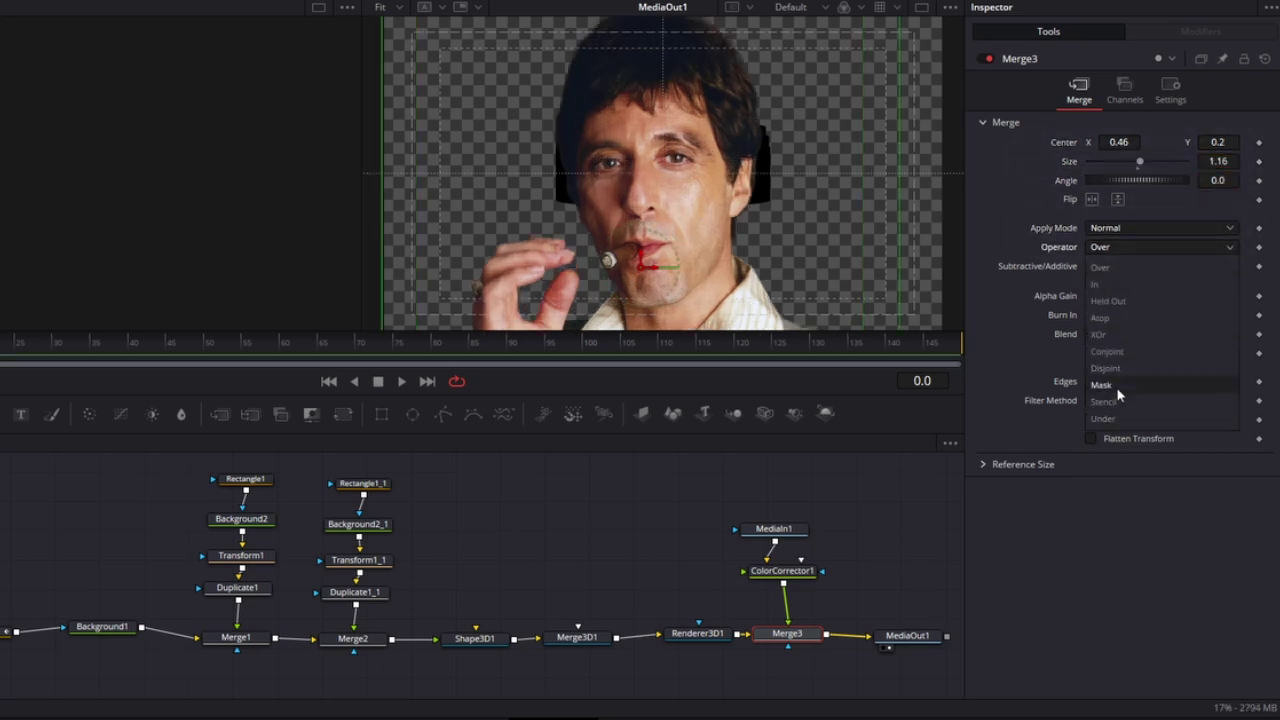
click(1102, 317)
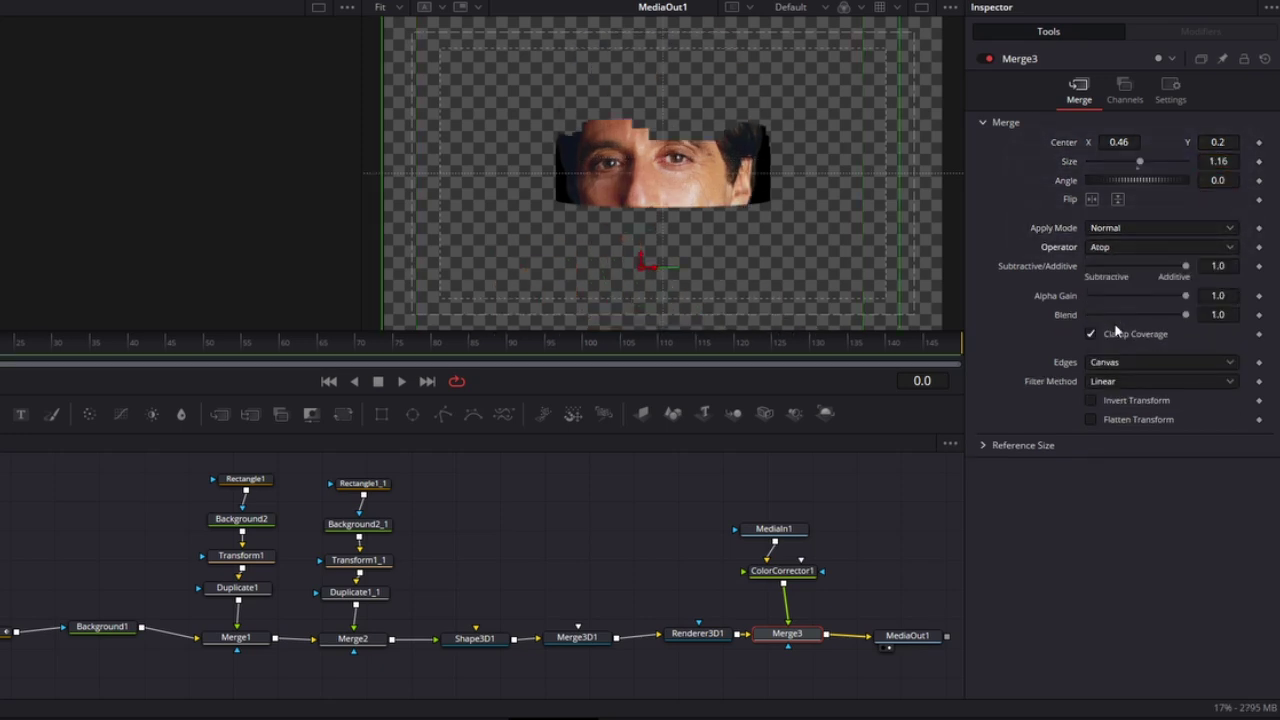
click(805, 576)
drag(1137, 383, 972, 390)
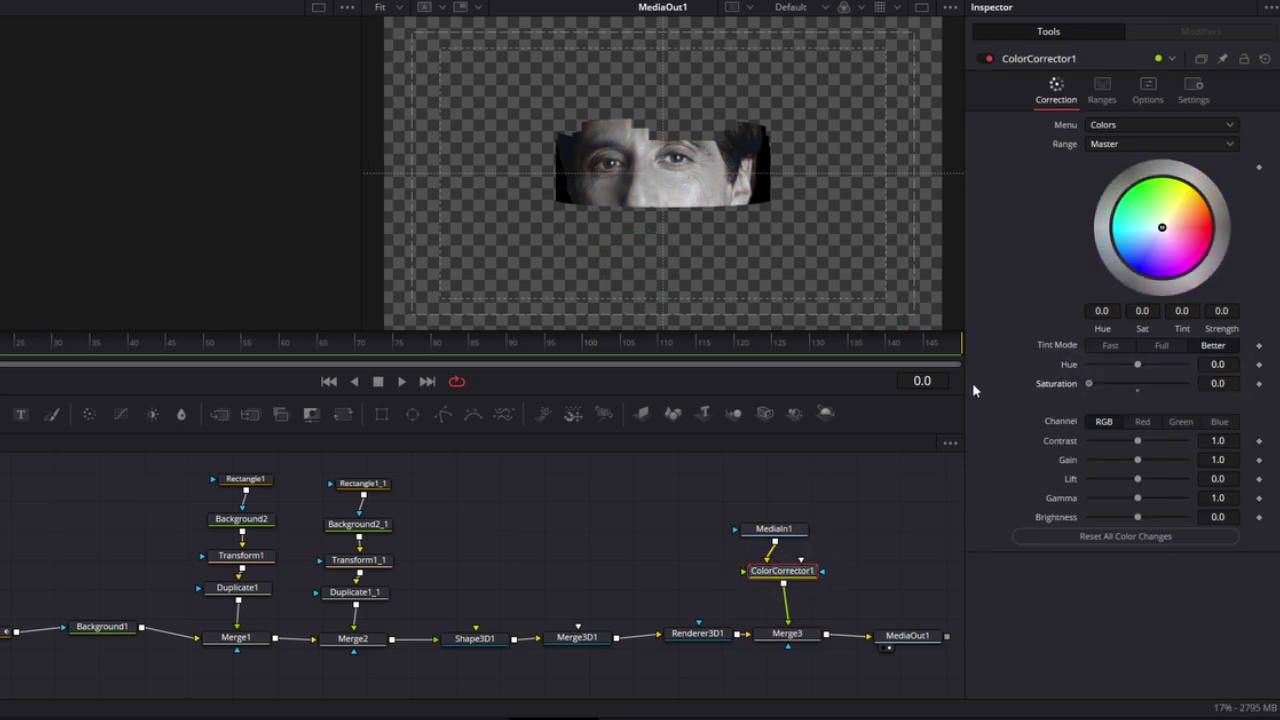
Step: Tilt Shape3D1 to -15 on Z and keyframe X/Y rotation from 0 to 360
click(474, 638)
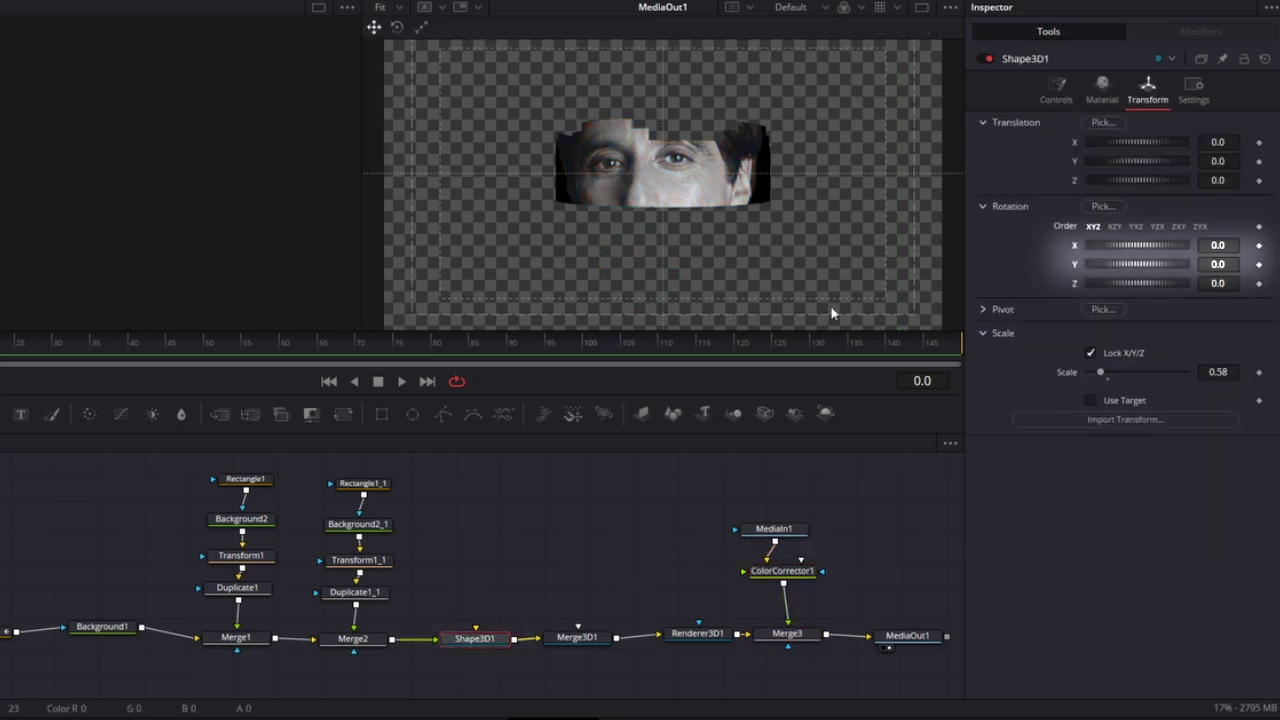
click(1259, 245)
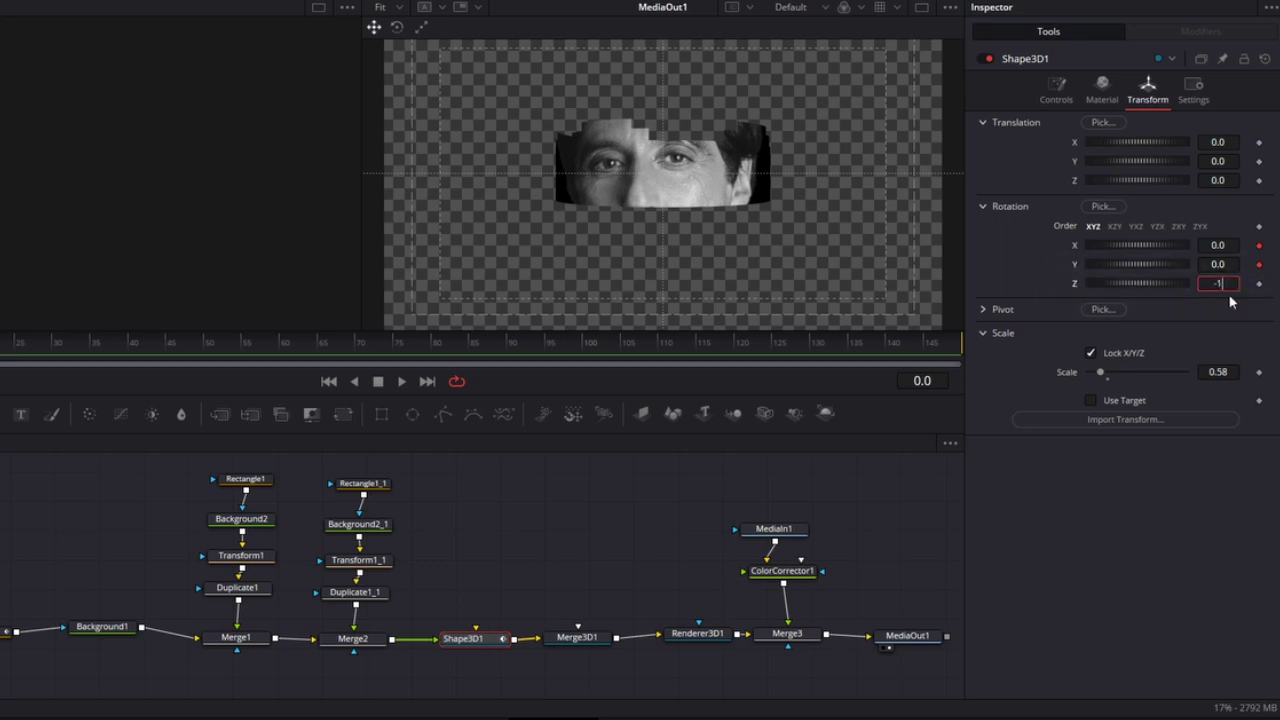
key(Tab)
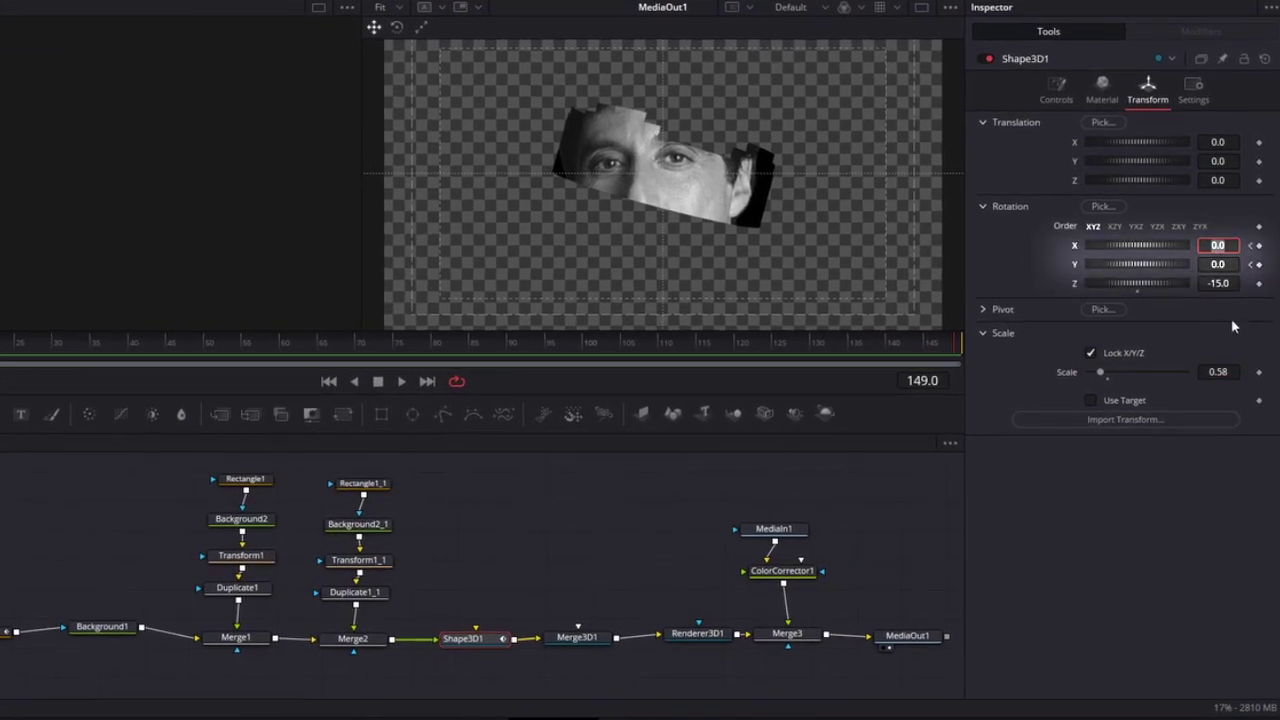
text(360)
key(Tab)
text(360)
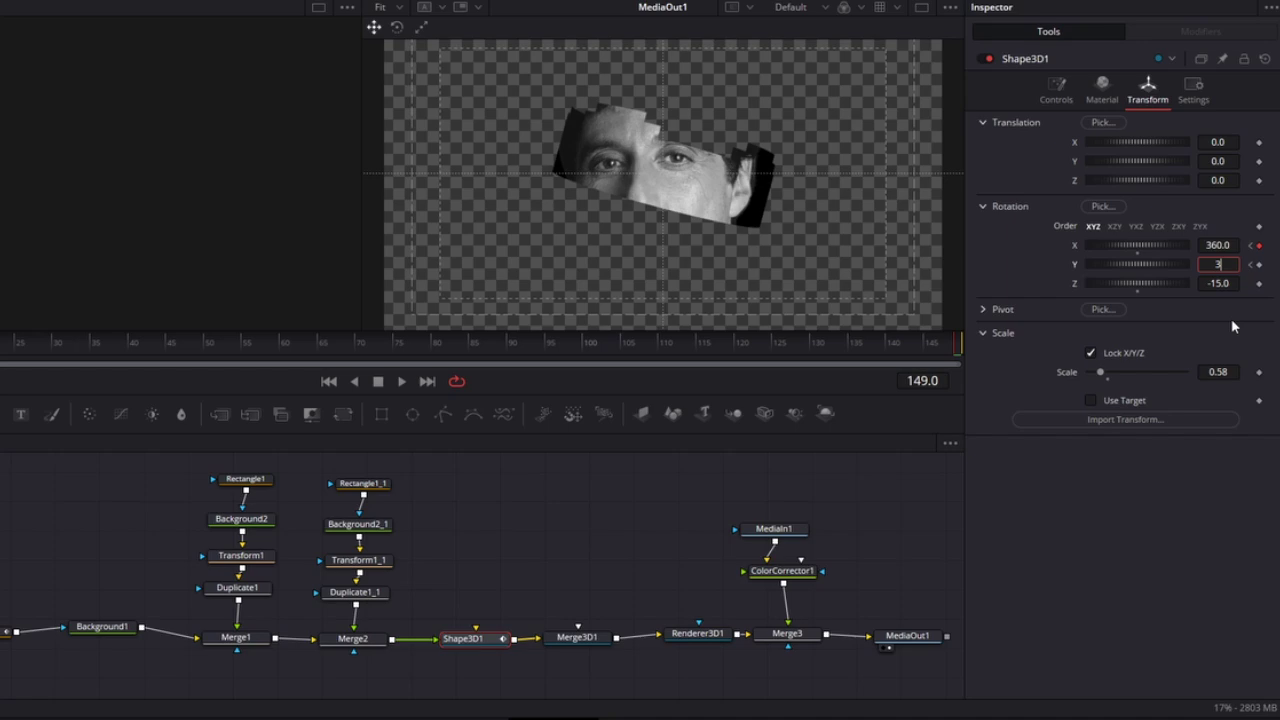
key(Tab)
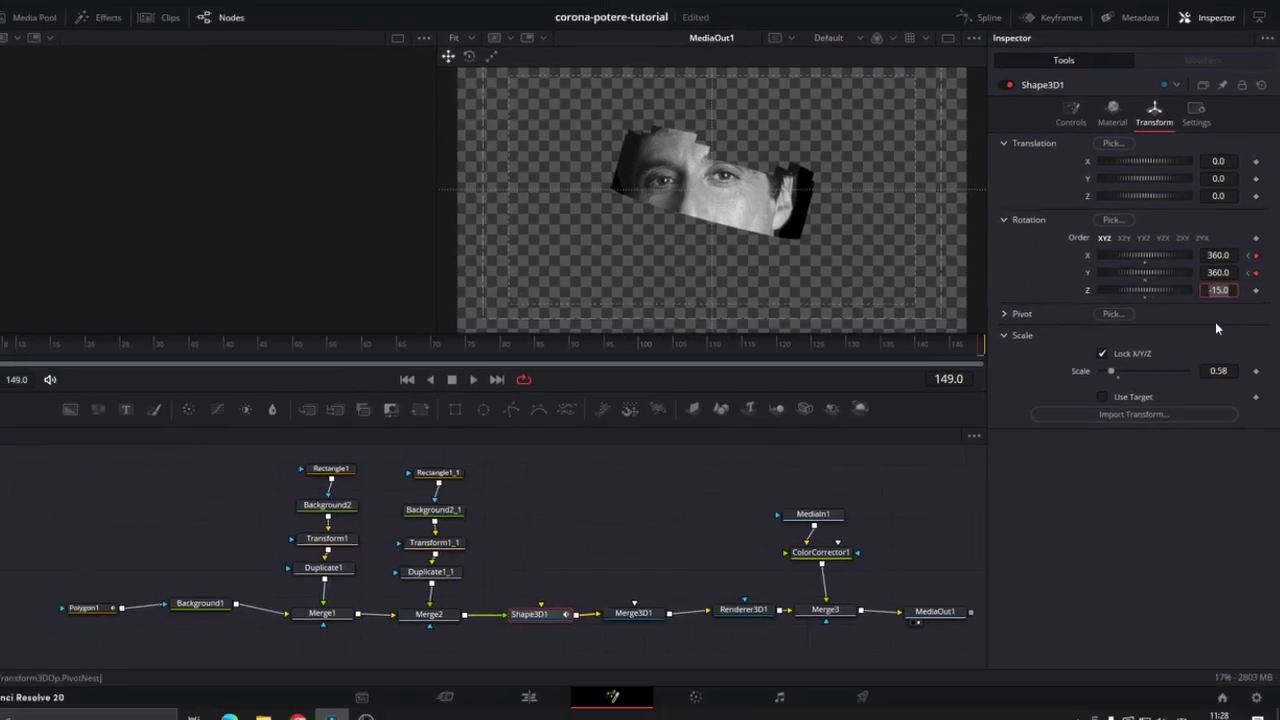
click(507, 378)
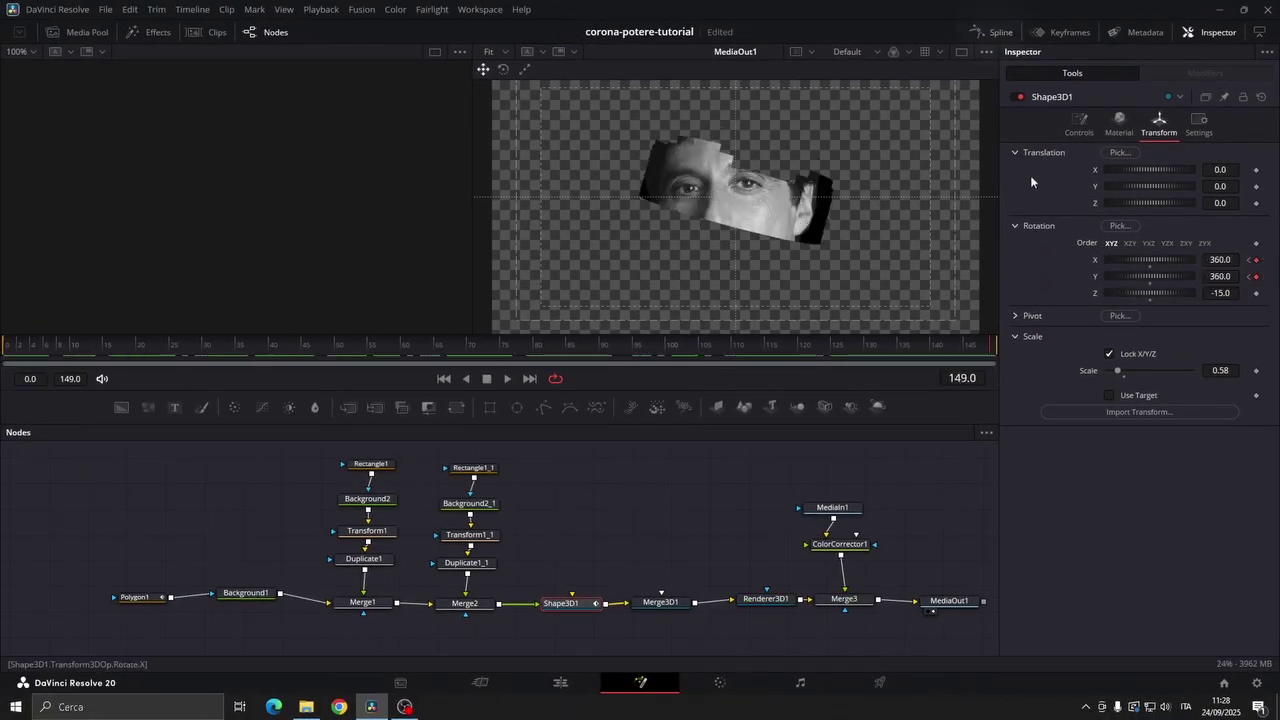
Step: Smooth the rotation keyframes into an eased S-curve, lengthening the ease into the last keyframe
click(1000, 32)
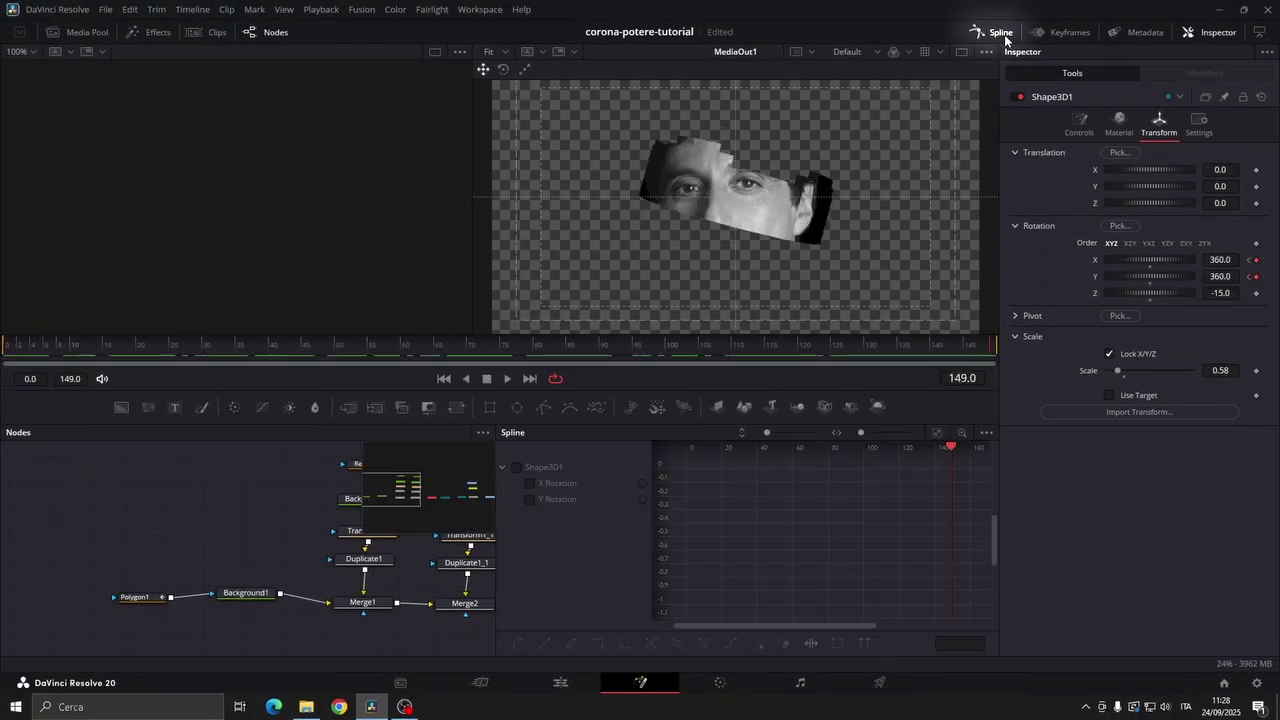
click(516, 467)
click(937, 433)
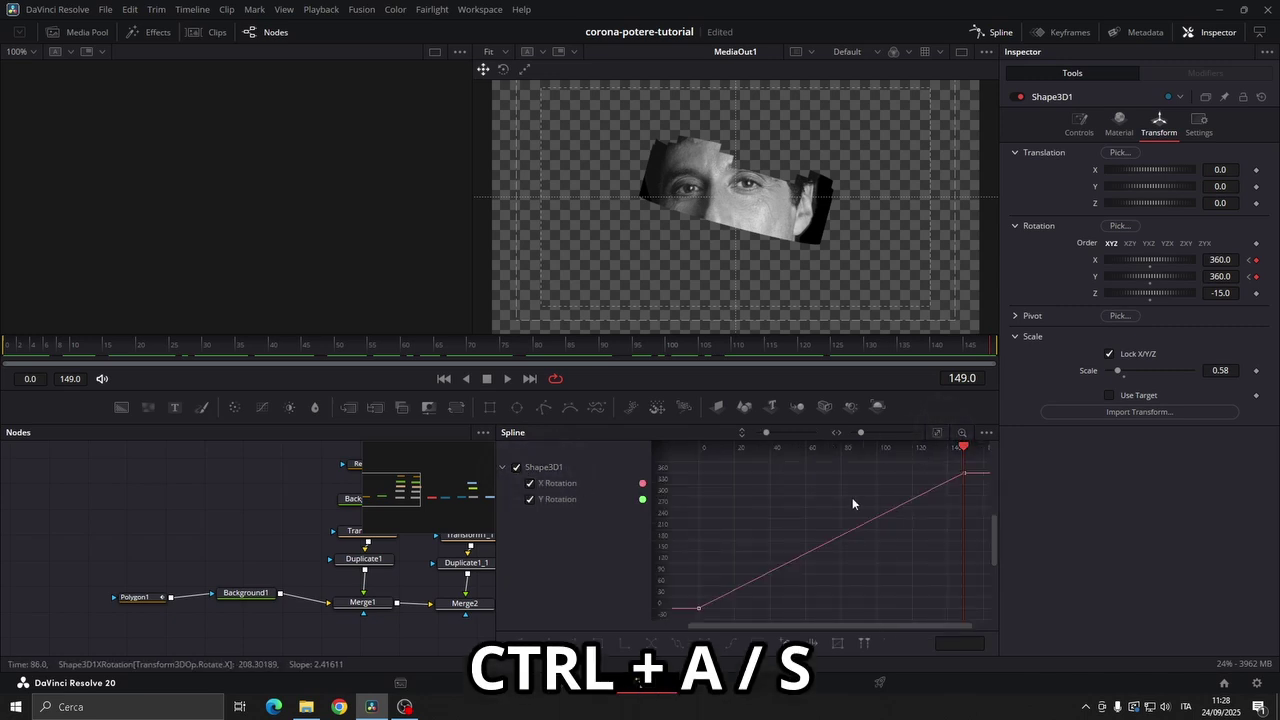
key(ctrl+a)
click(521, 645)
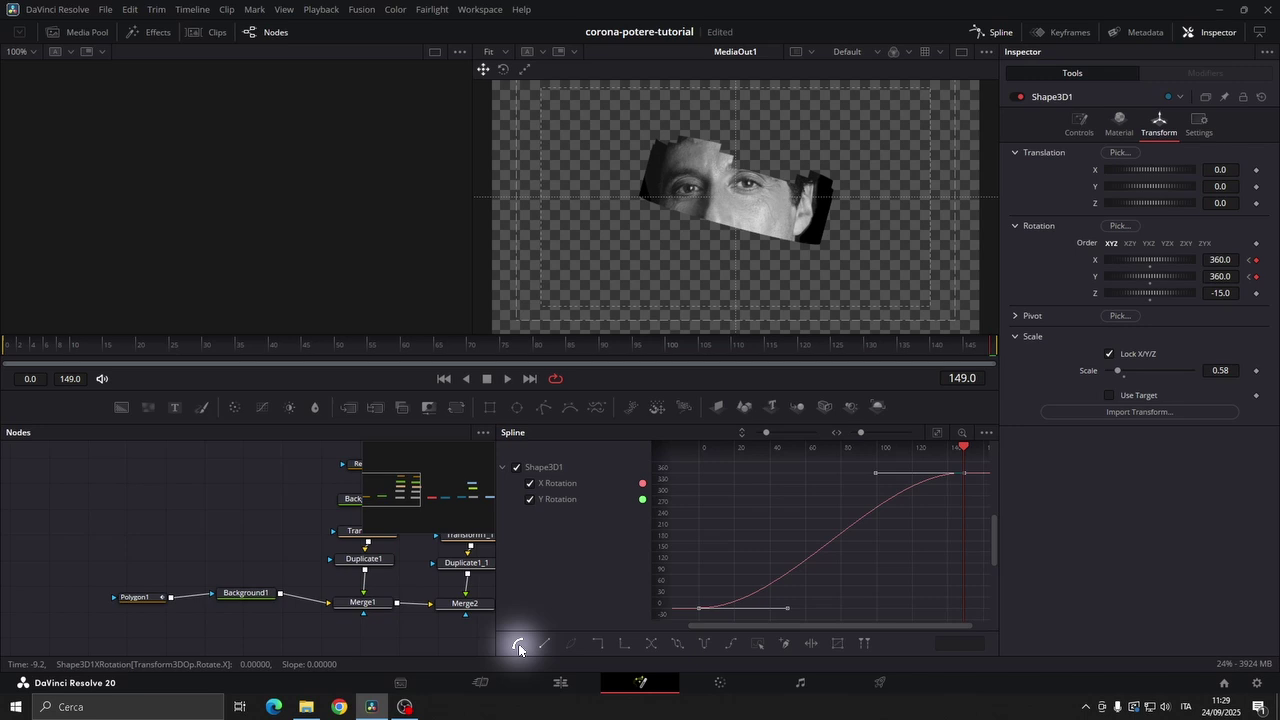
click(911, 564)
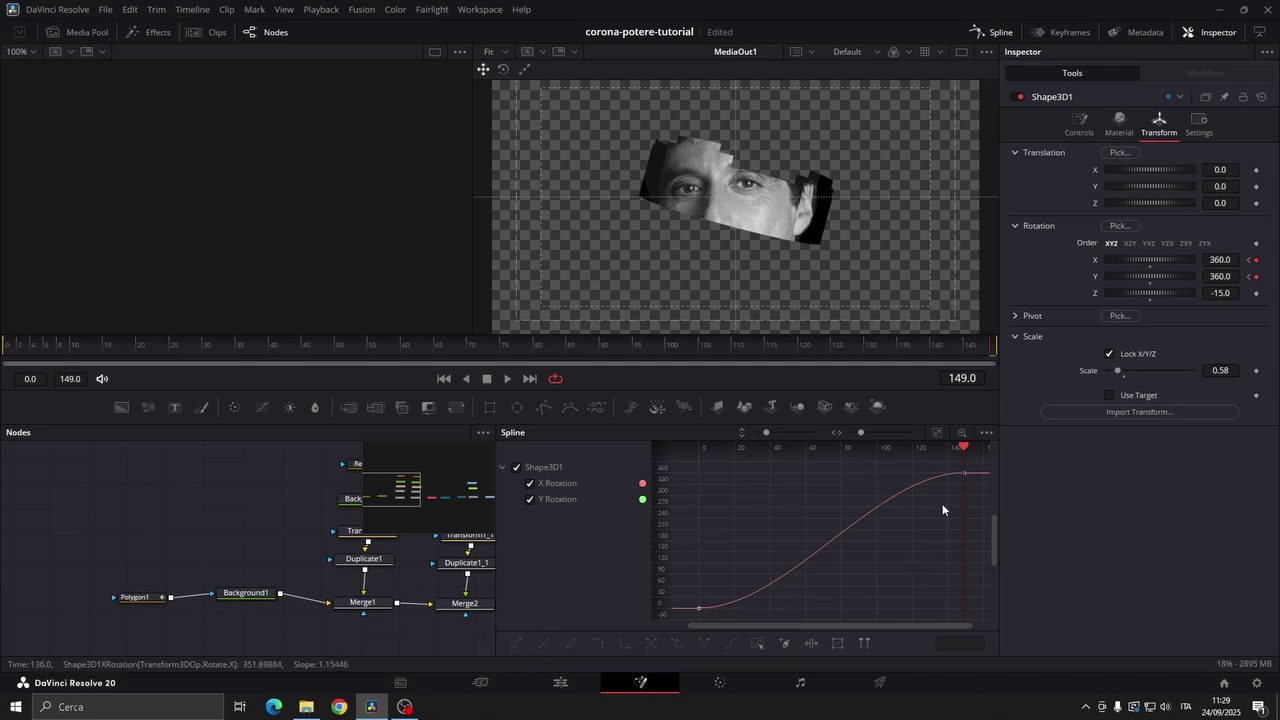
drag(945, 498, 992, 461)
key(t)
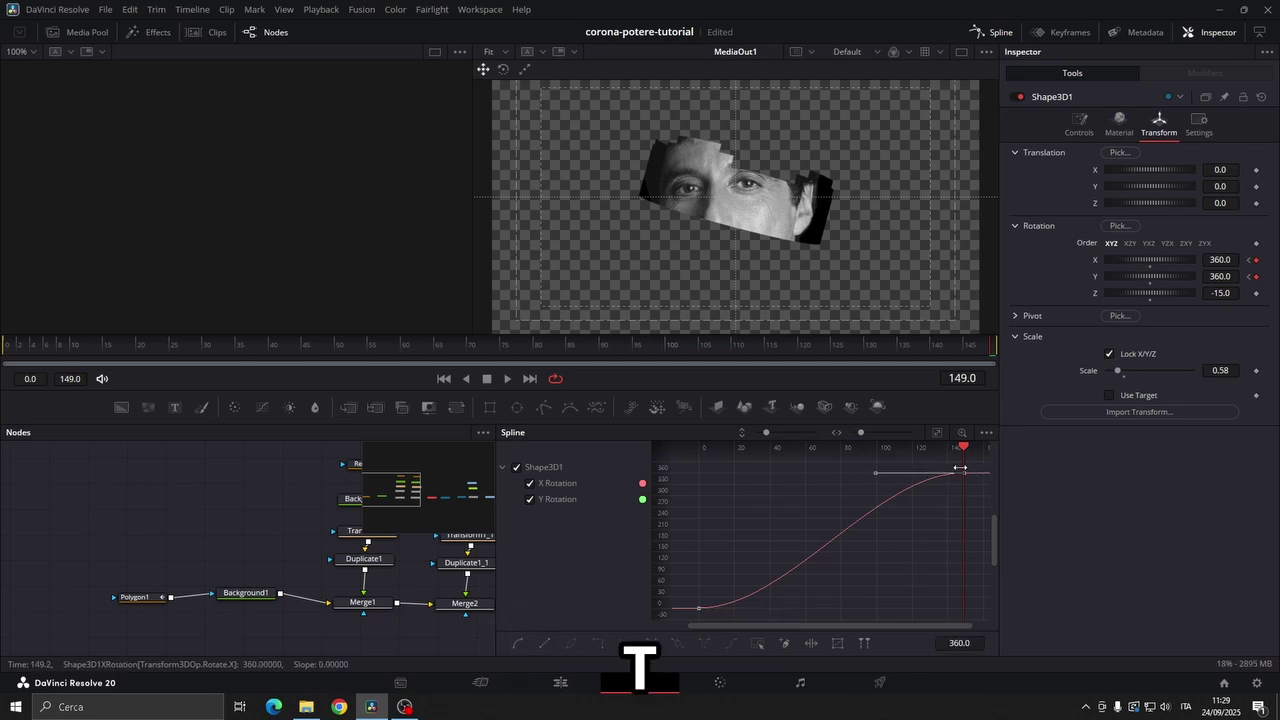
drag(868, 458, 866, 449)
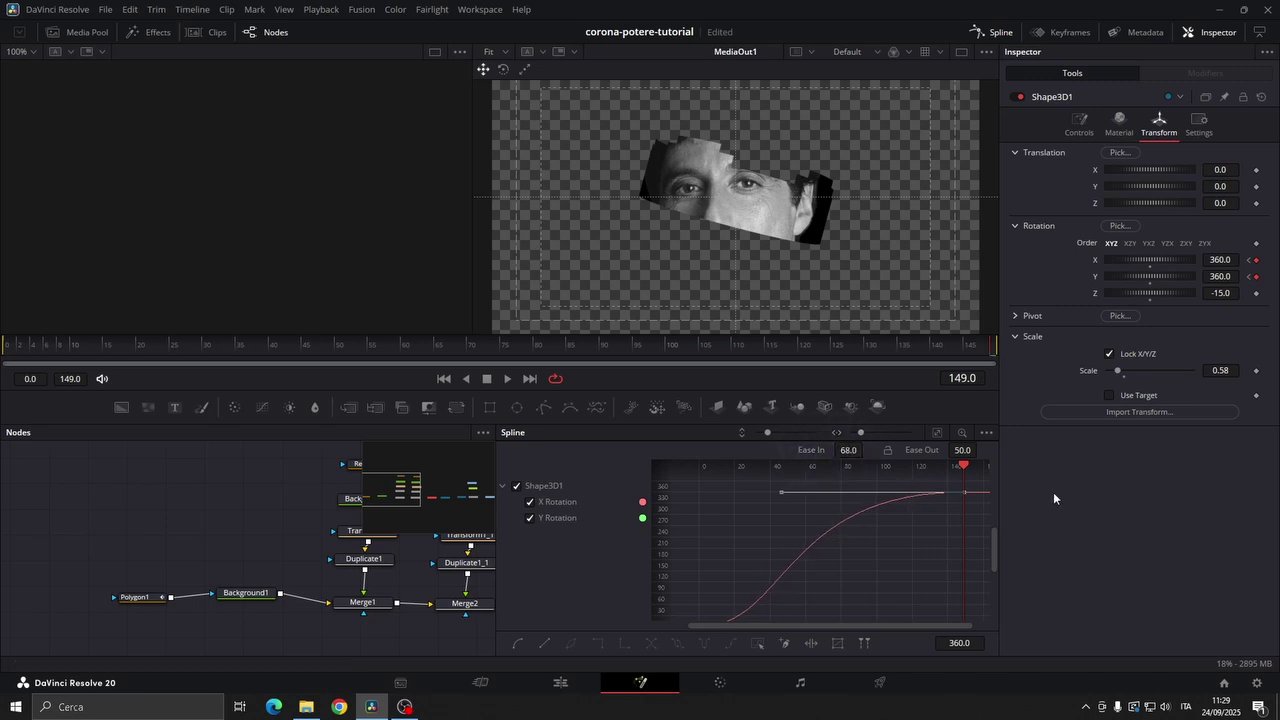
click(990, 32)
Step: Enable Cull Front Faces in Shape3D1's Visibility options
key(space)
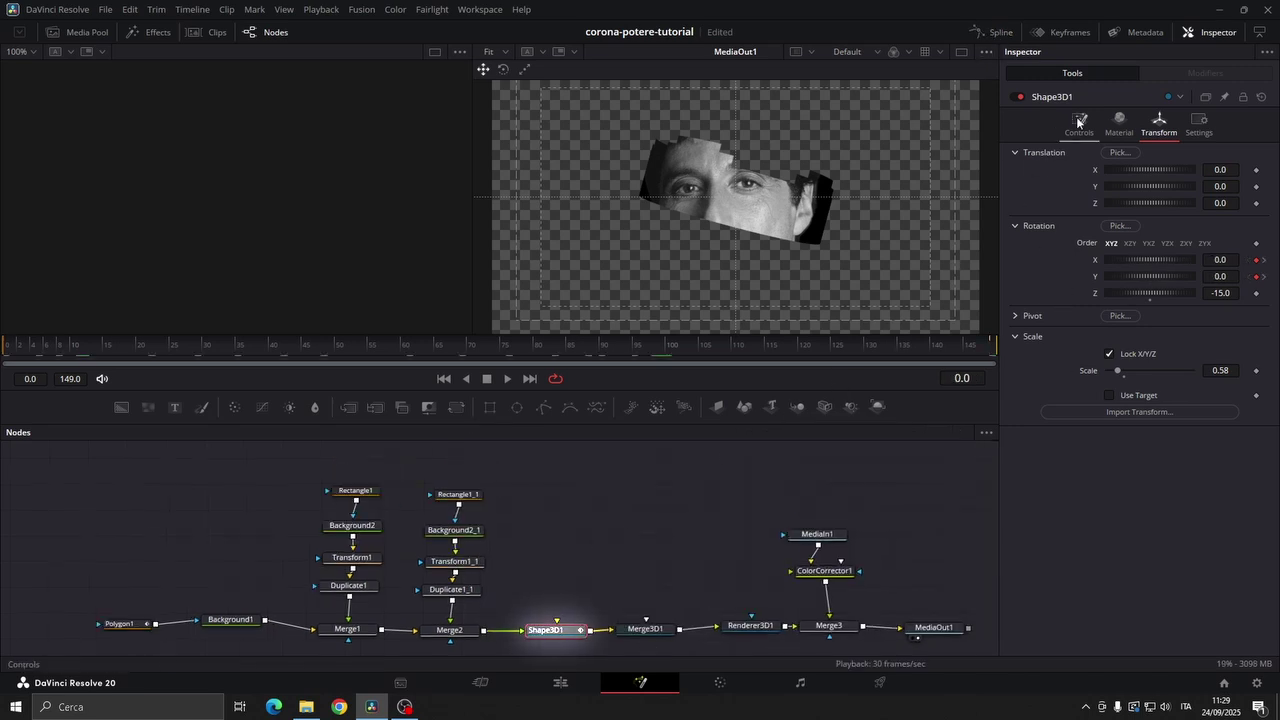
click(1079, 123)
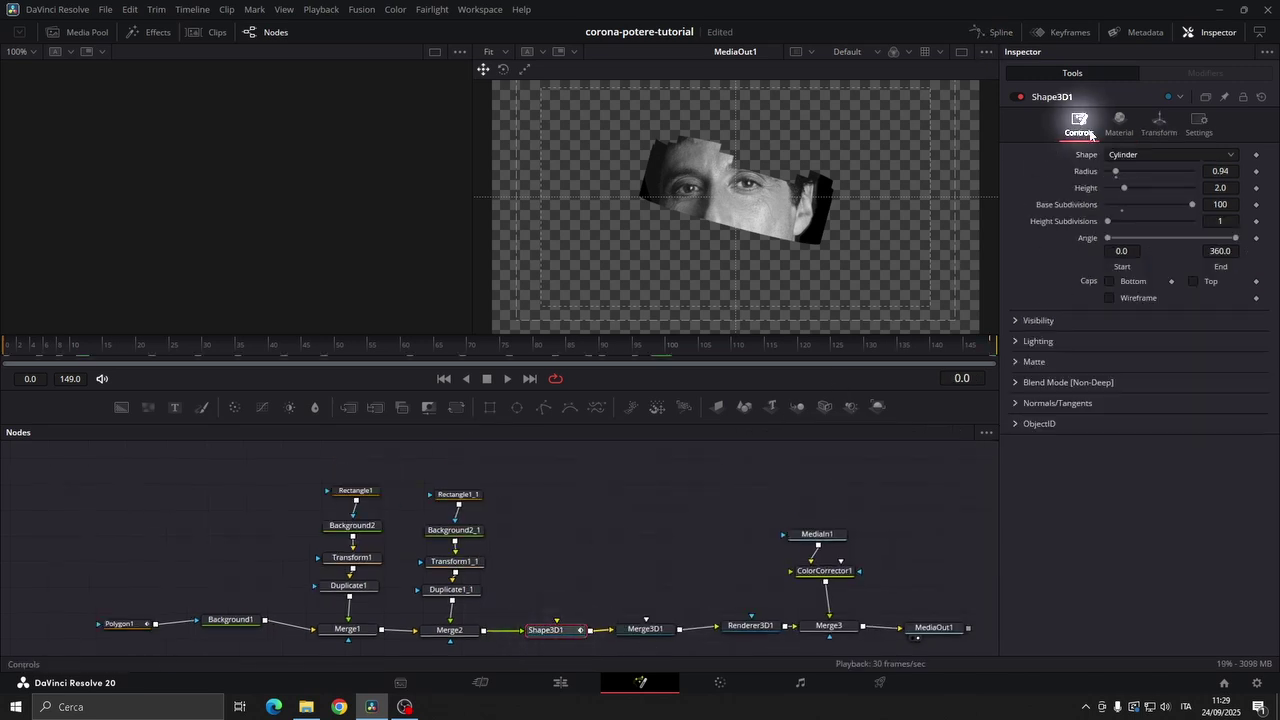
click(1030, 320)
click(1110, 374)
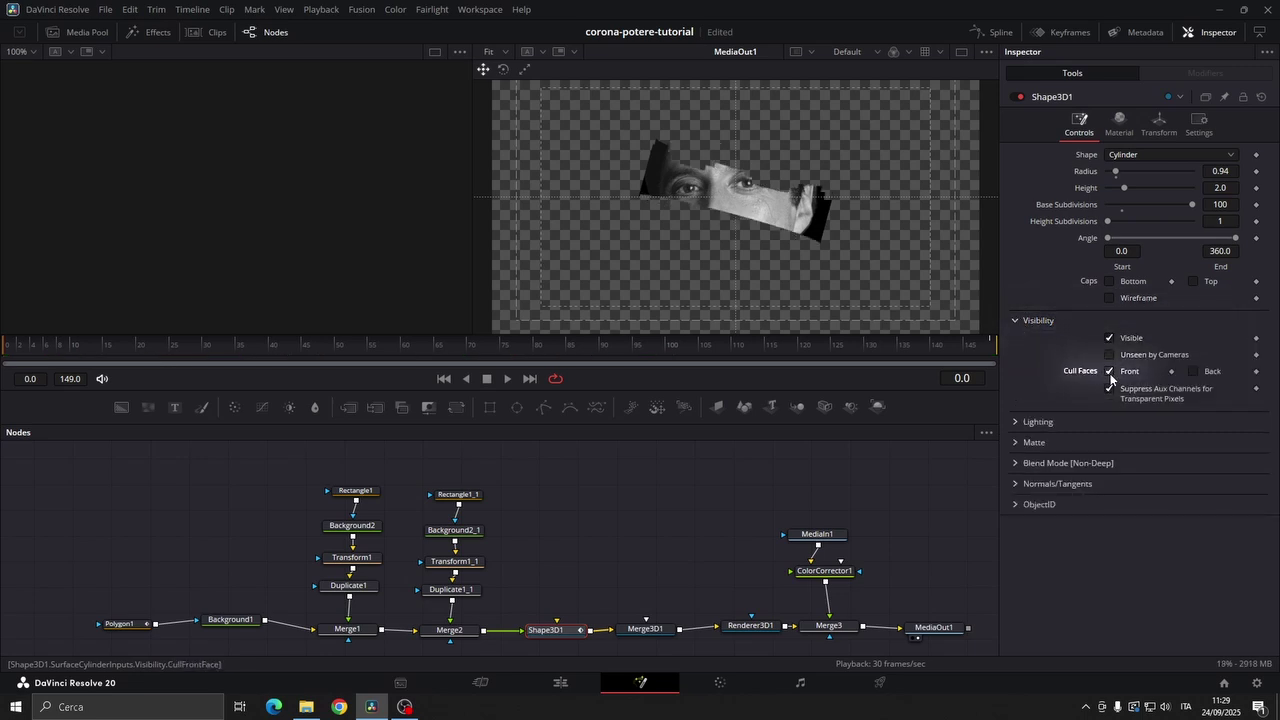
Step: Duplicate the V2 crown composition onto track V4 and open the copy in Fusion
click(593, 680)
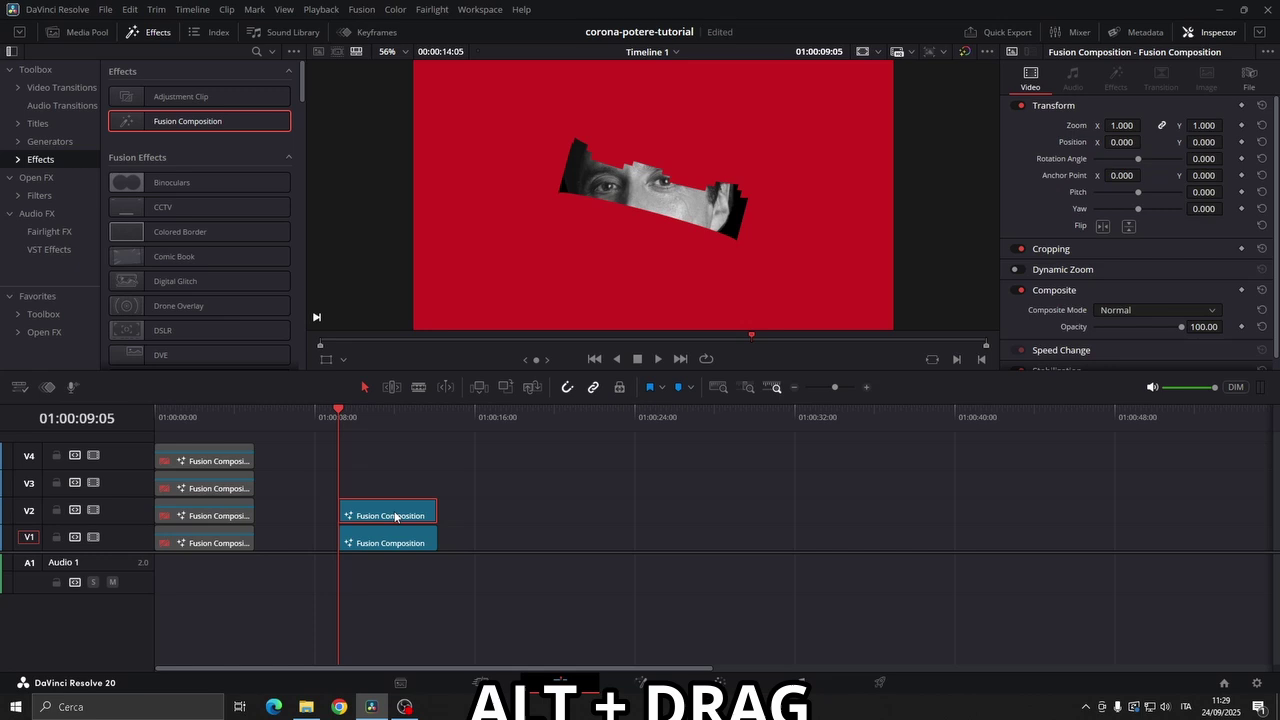
drag(391, 518, 388, 467)
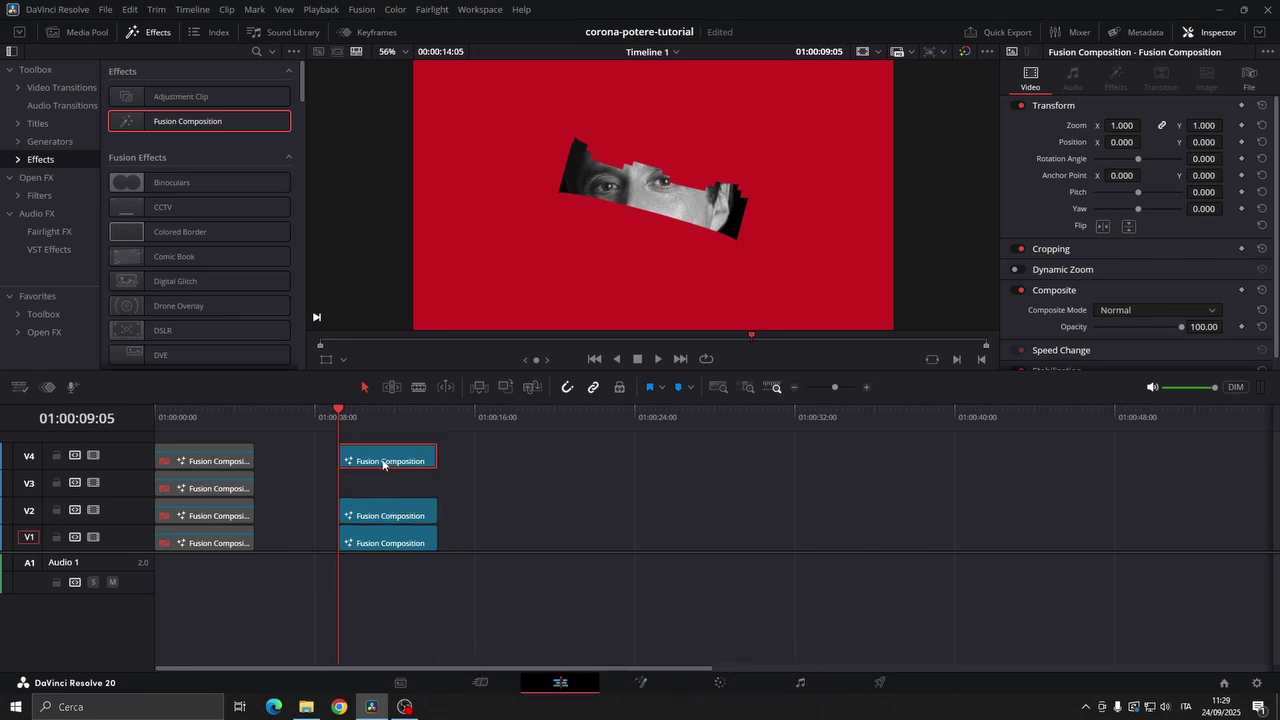
right_click(383, 464)
click(424, 375)
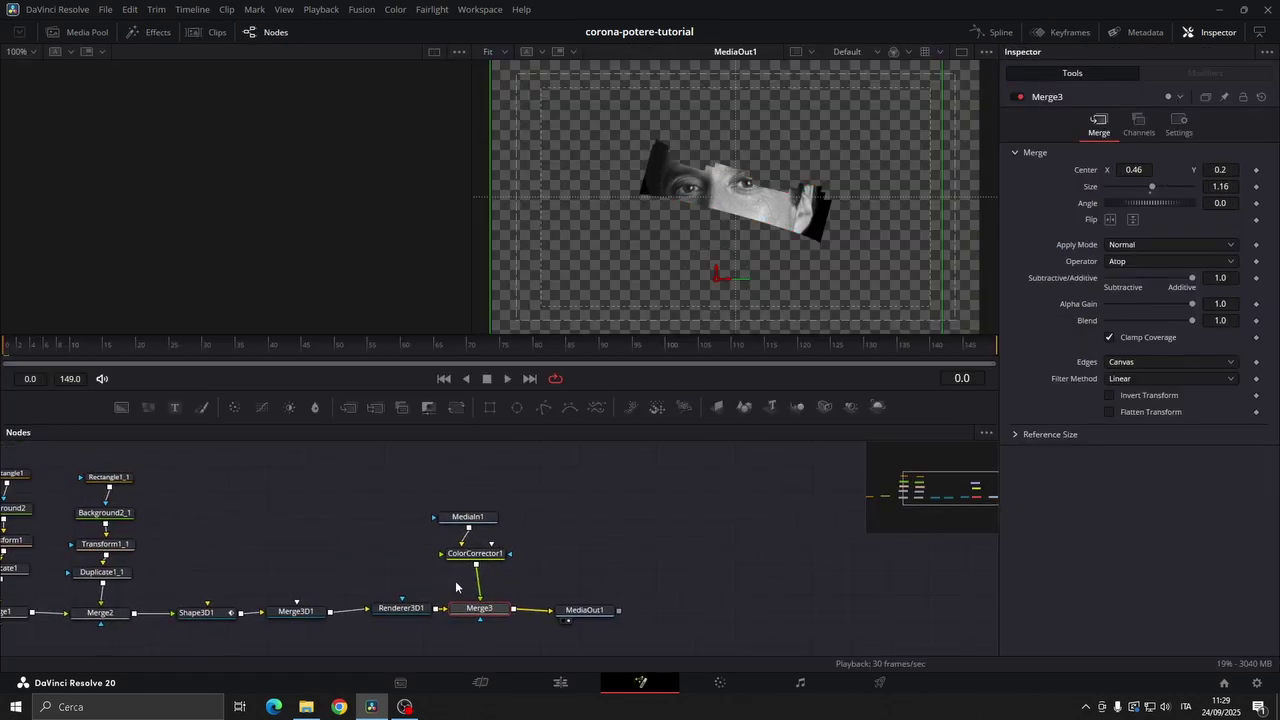
Step: Delete ColorCorrector1 and switch Shape3D1 from front-face to back-face culling
click(476, 553)
key(Delete)
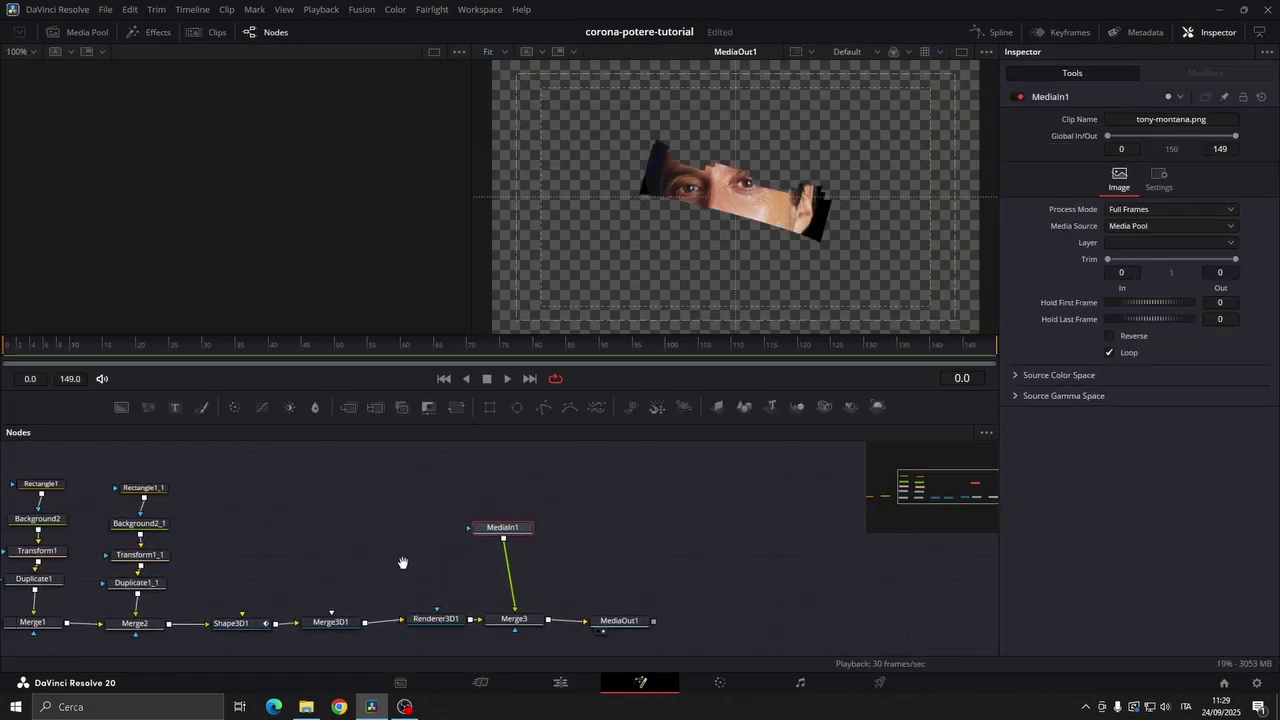
click(280, 627)
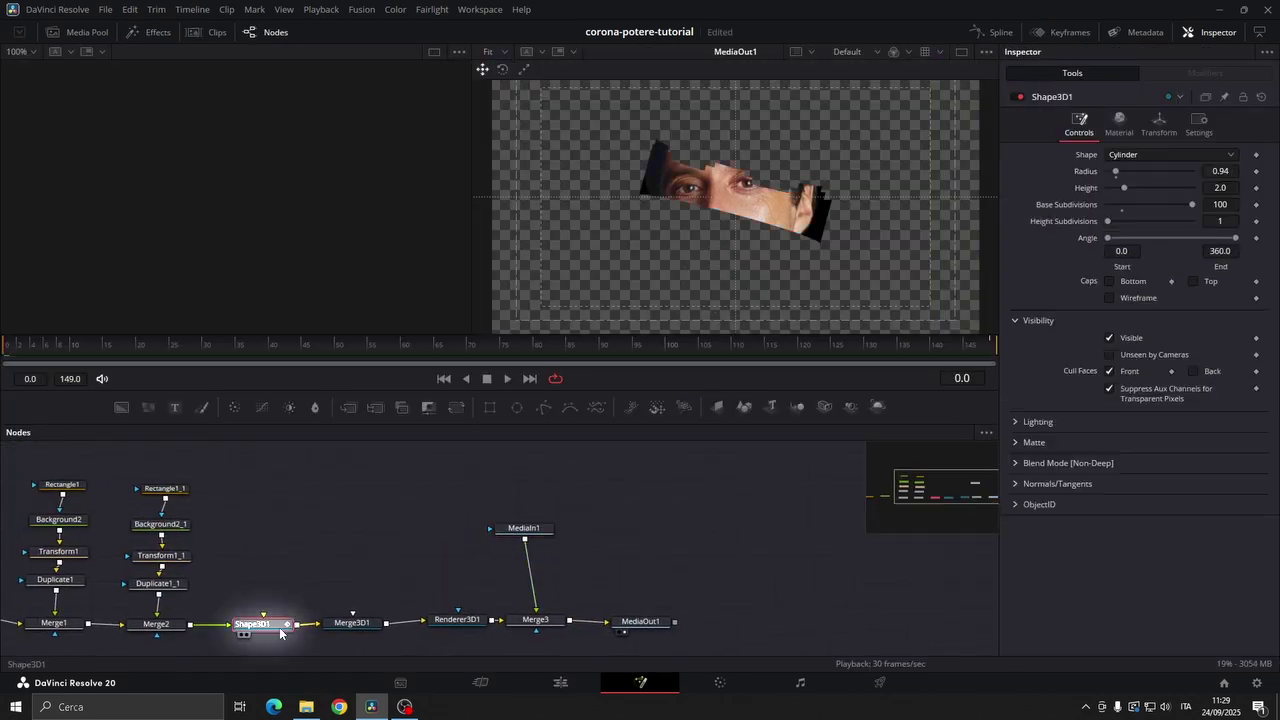
click(1110, 372)
click(1193, 371)
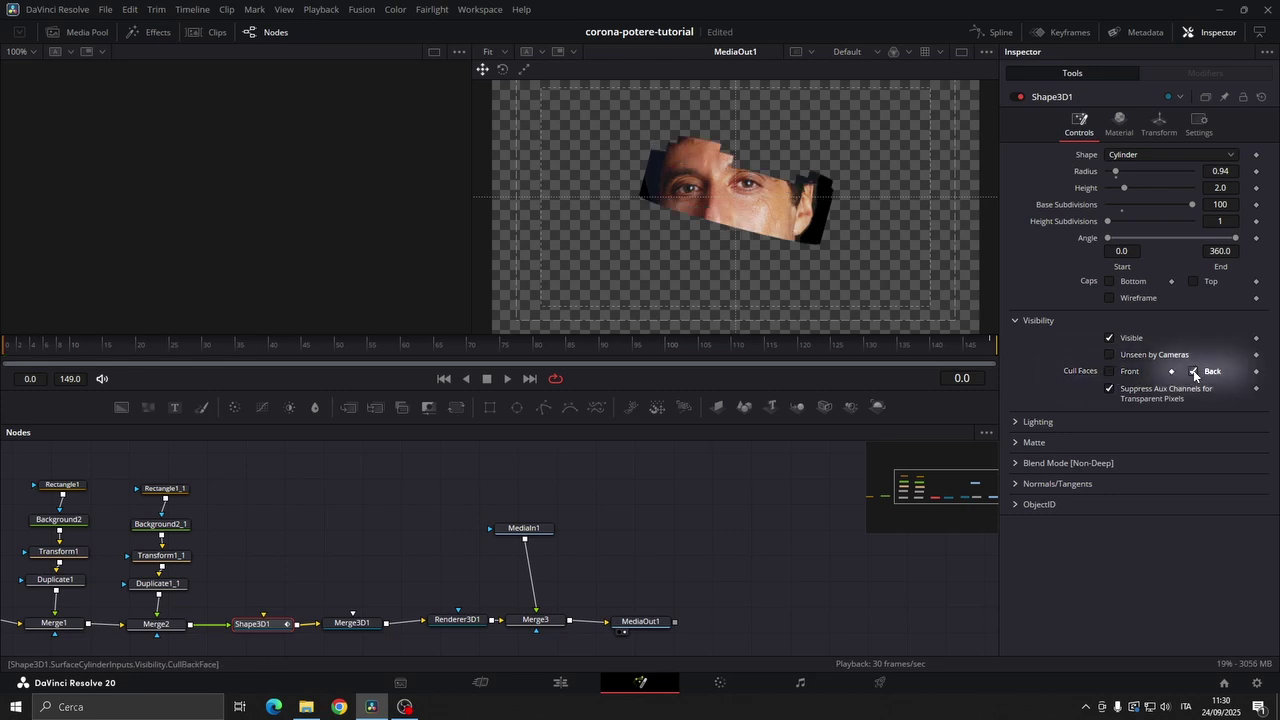
click(561, 683)
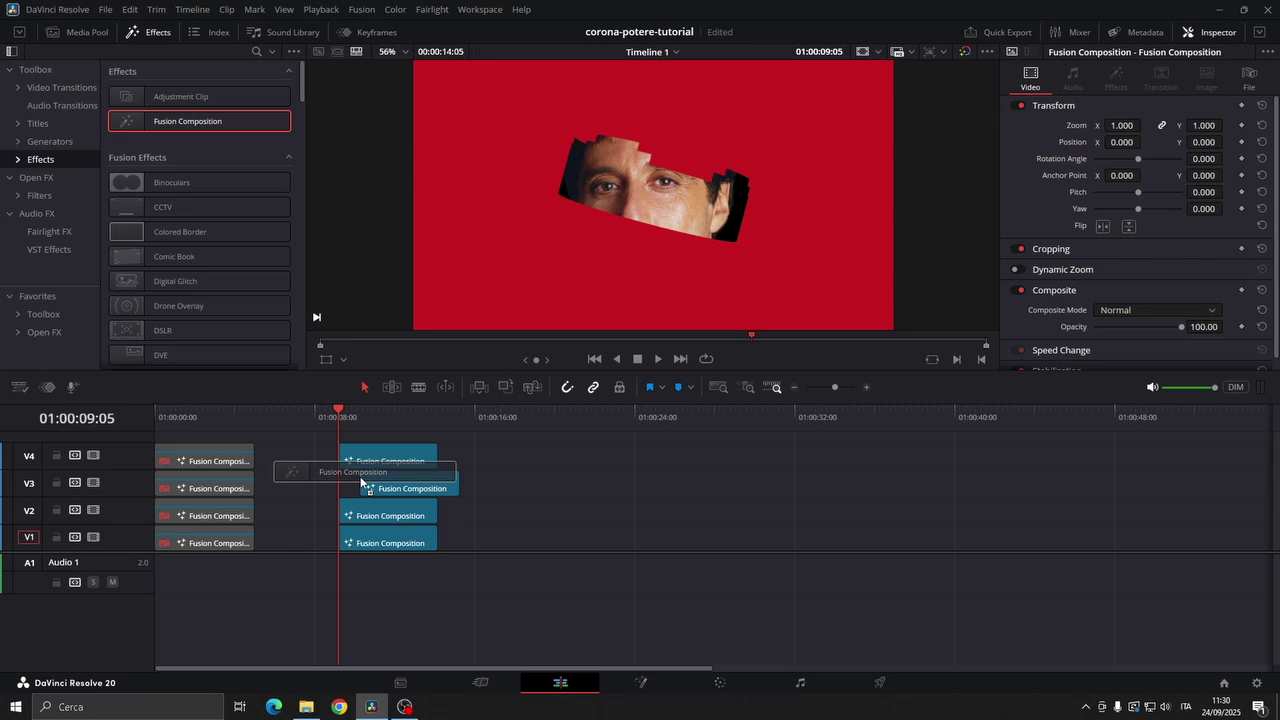
Step: Place a new Fusion Composition on track V3 and open it in Fusion
drag(197, 132, 380, 488)
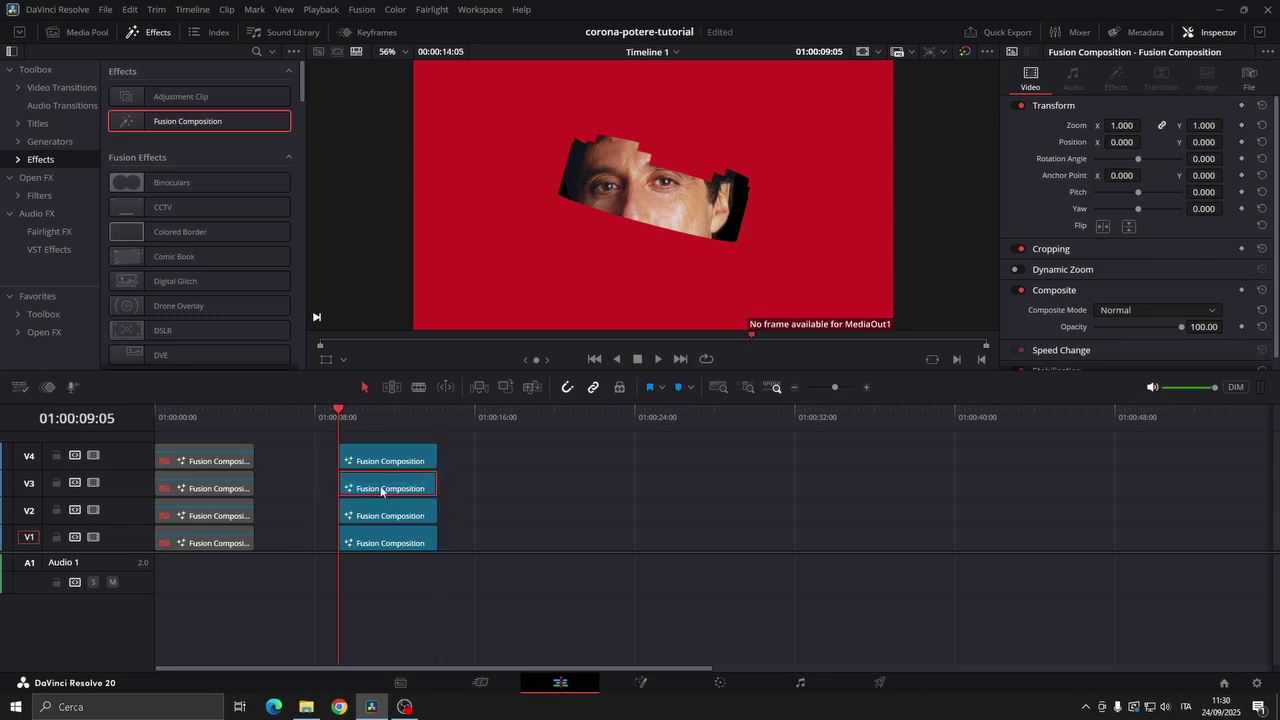
right_click(380, 485)
click(407, 398)
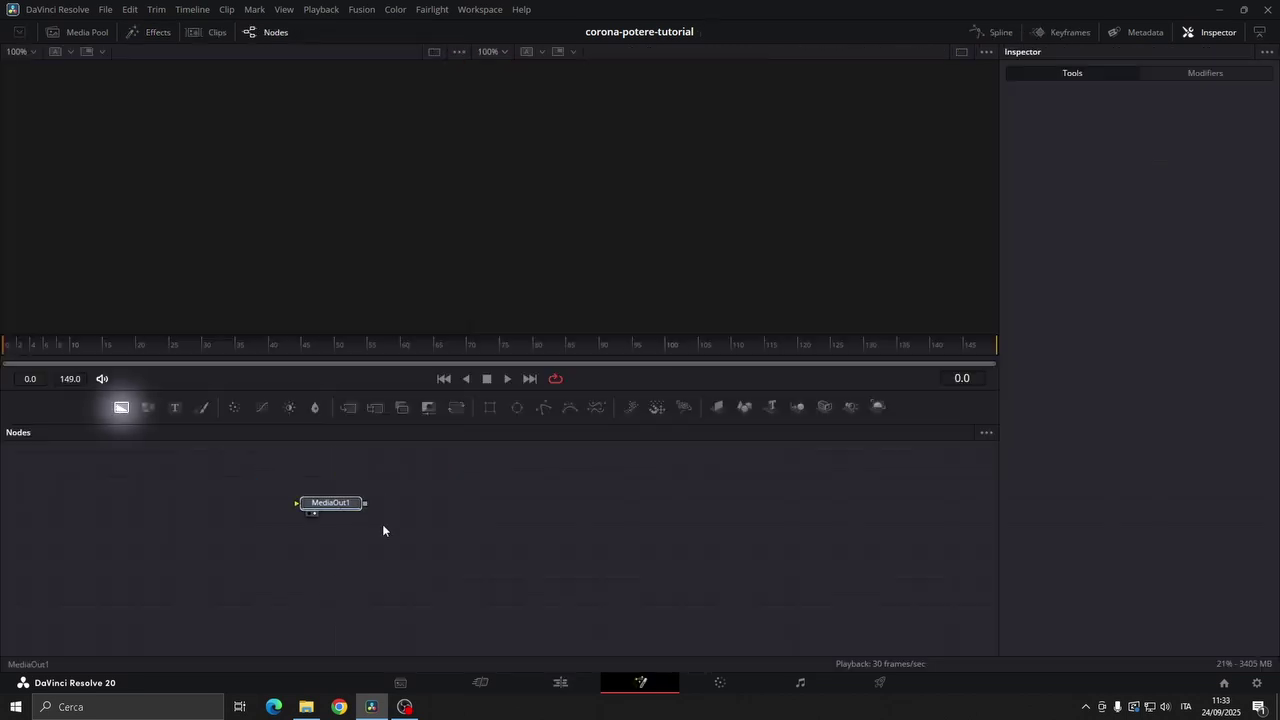
Step: Add a Background with alpha 0 and merge a Text+ layer over it
mouse_move(121, 407)
mouse_down()
mouse_move(165, 548)
mouse_move(430, 530)
mouse_up()
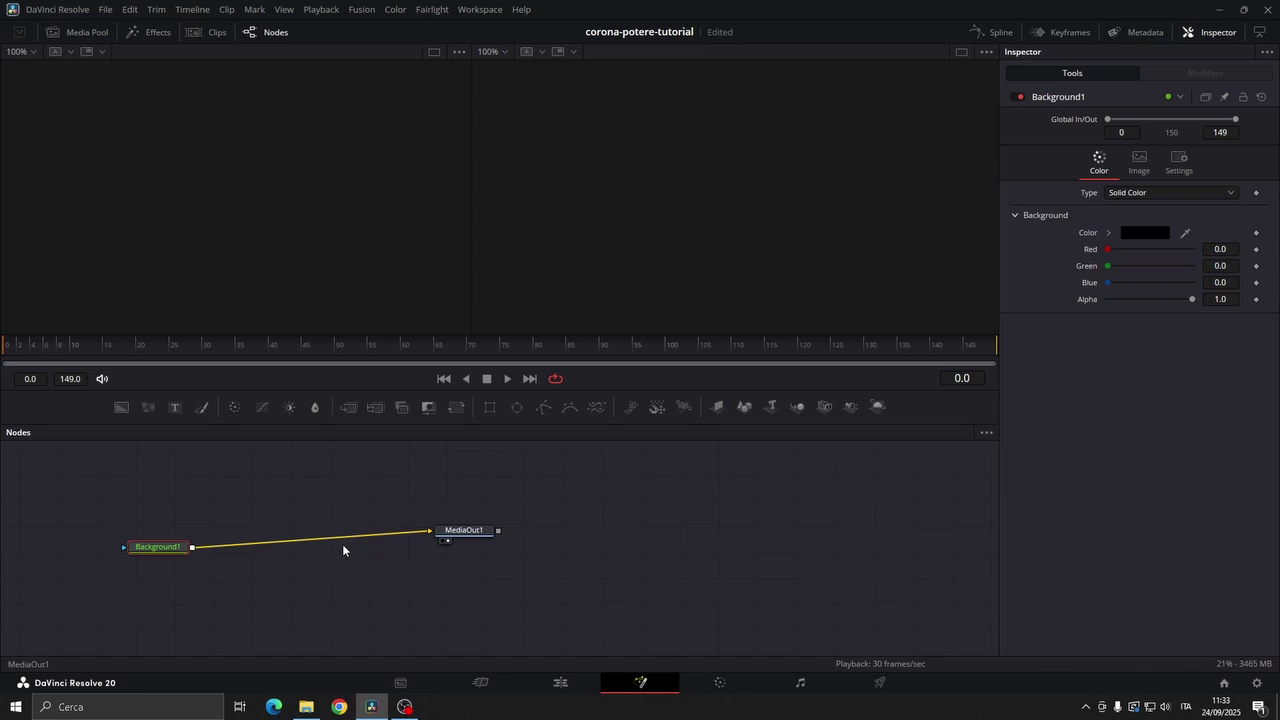
drag(1194, 300, 719, 407)
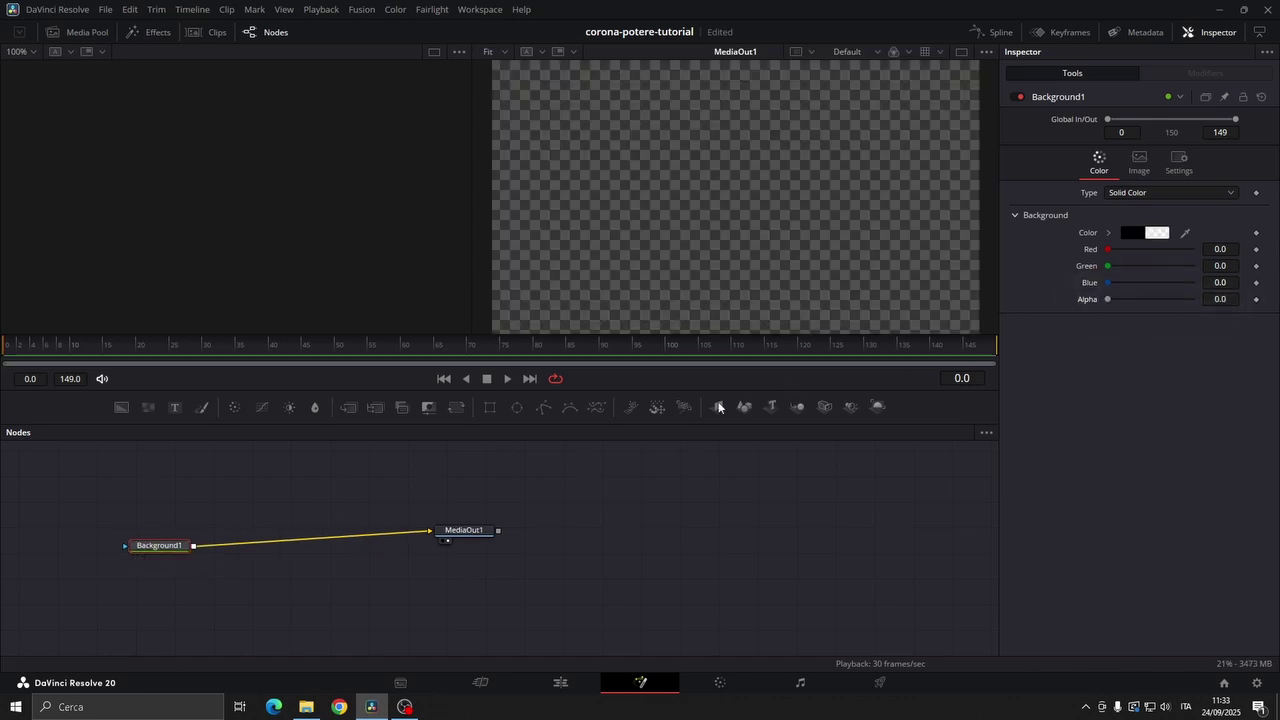
mouse_move(175, 407)
mouse_down()
mouse_move(323, 489)
mouse_move(192, 547)
mouse_up()
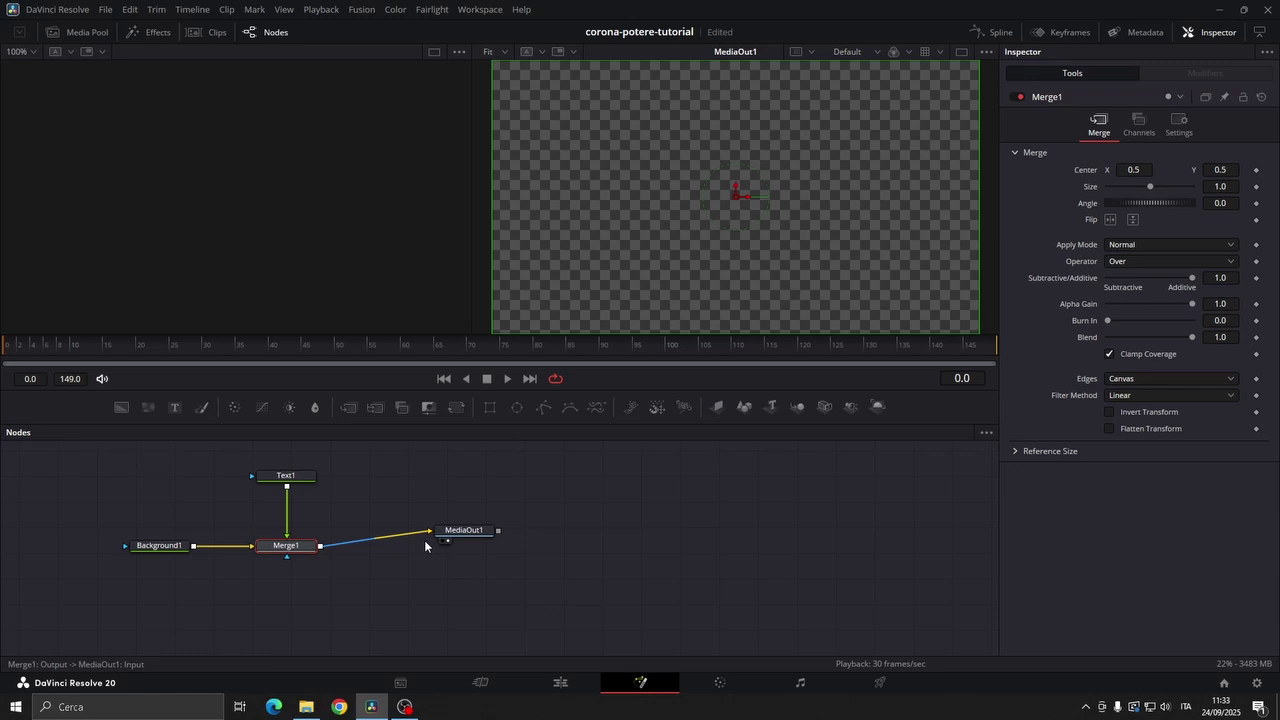
Step: Enter the Text1 title as 'The' and 'POWER' on two lines
click(285, 475)
click(1088, 229)
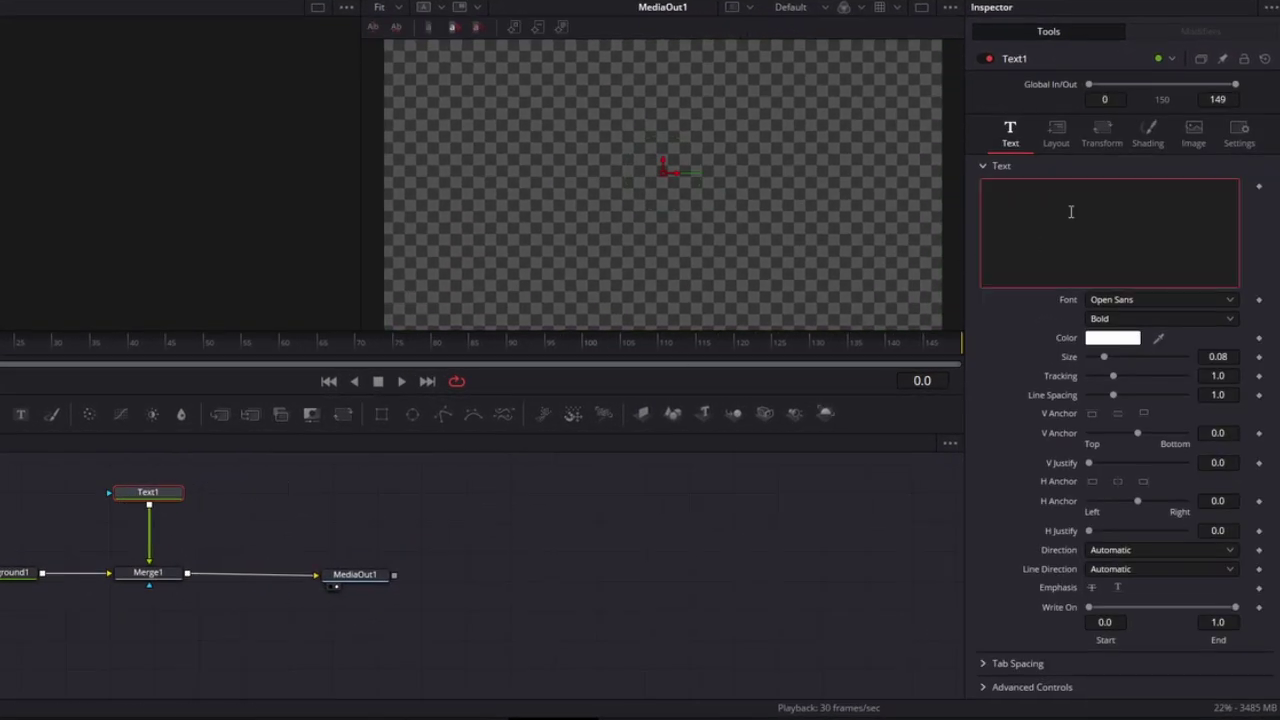
text(The)
key(Return)
text(PO)
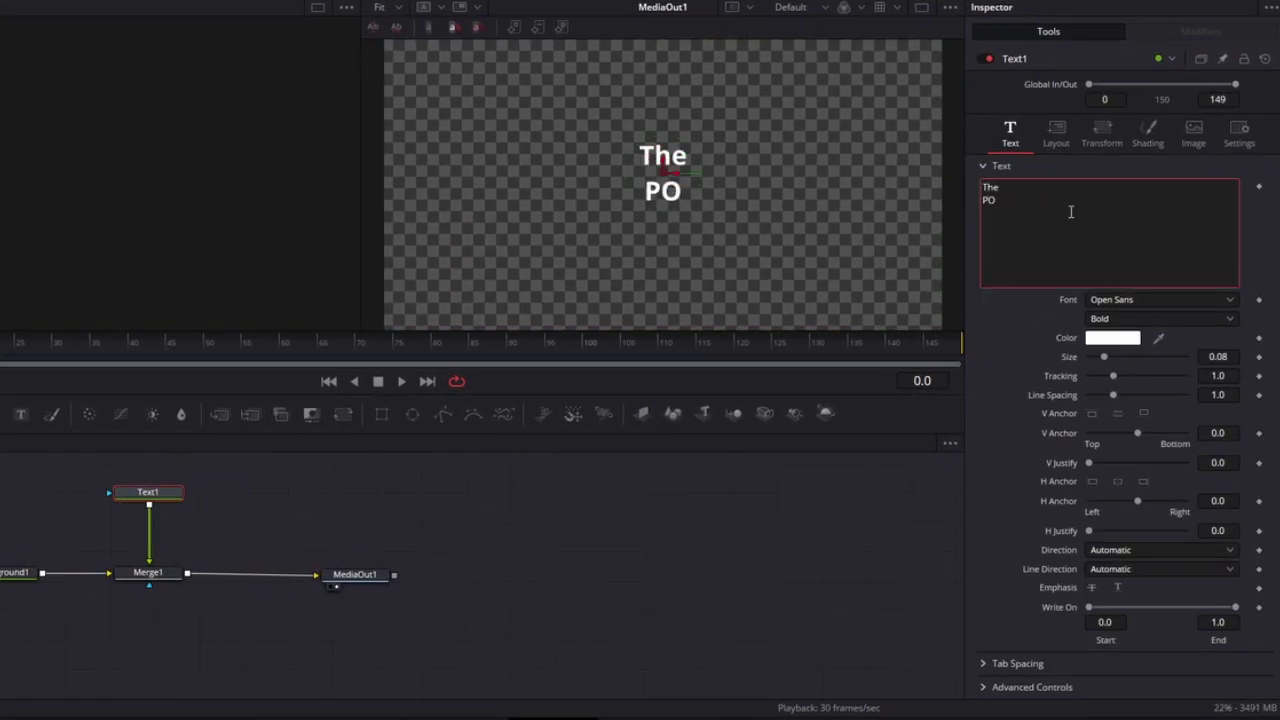
text(WER)
Step: Set the title font to Montserrat ExtraBold Italic at size 0.14
click(1200, 300)
scroll(1223, 310, up, 5)
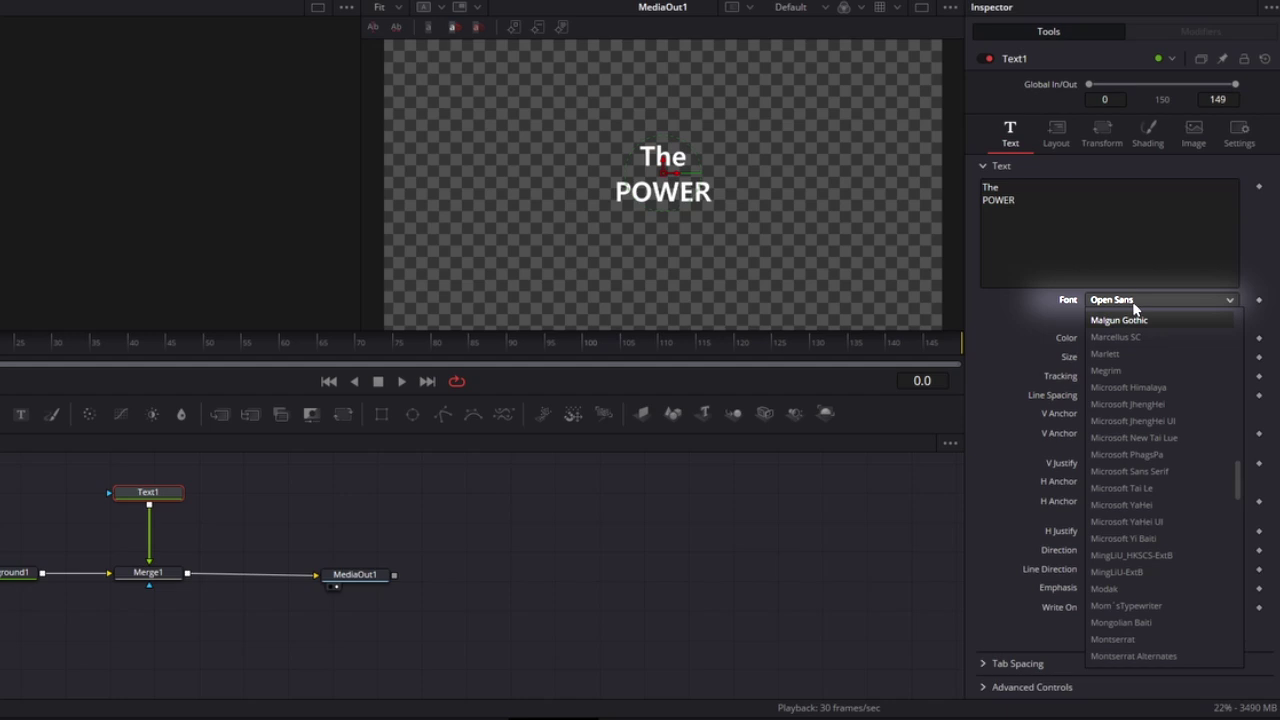
click(1146, 640)
click(1150, 318)
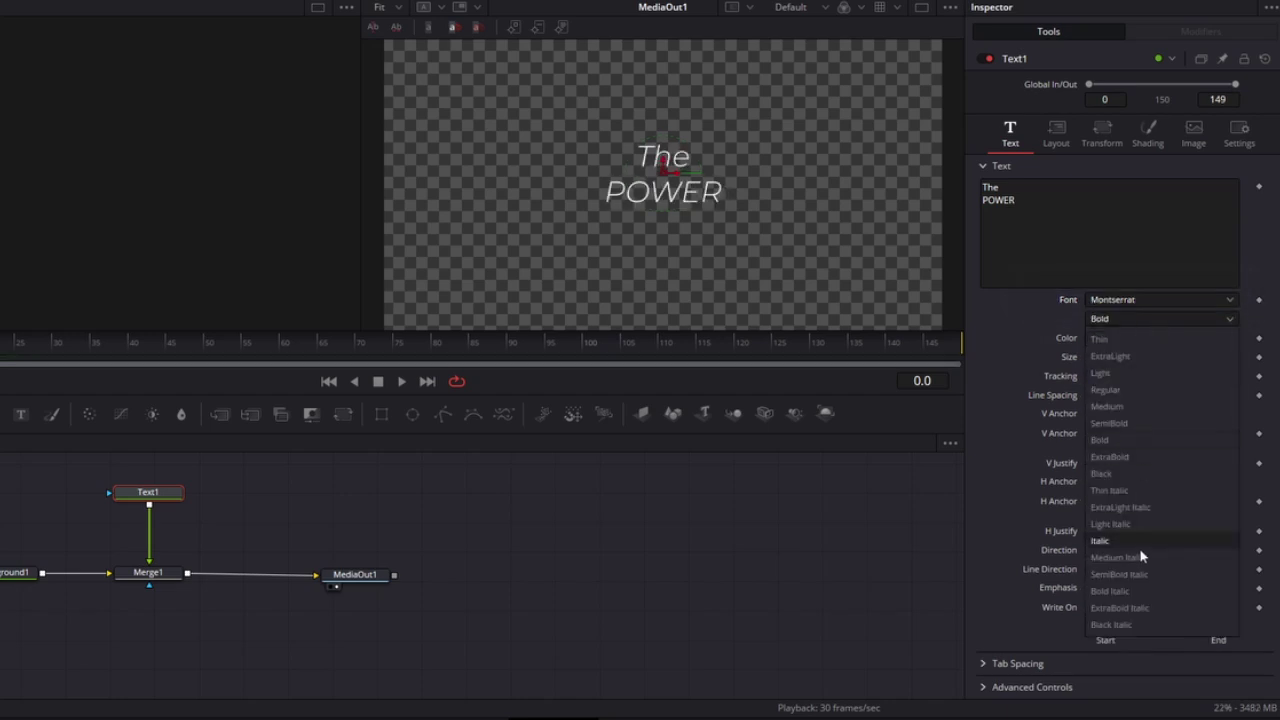
click(1147, 608)
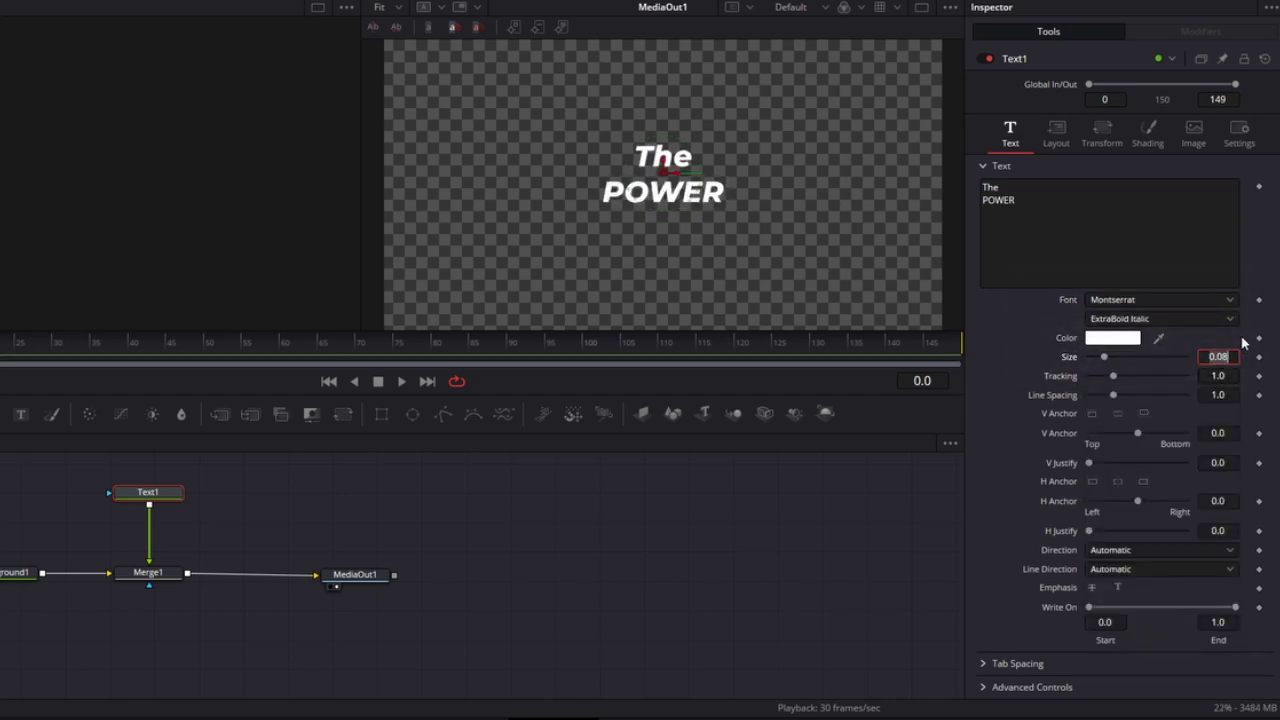
key(Tab)
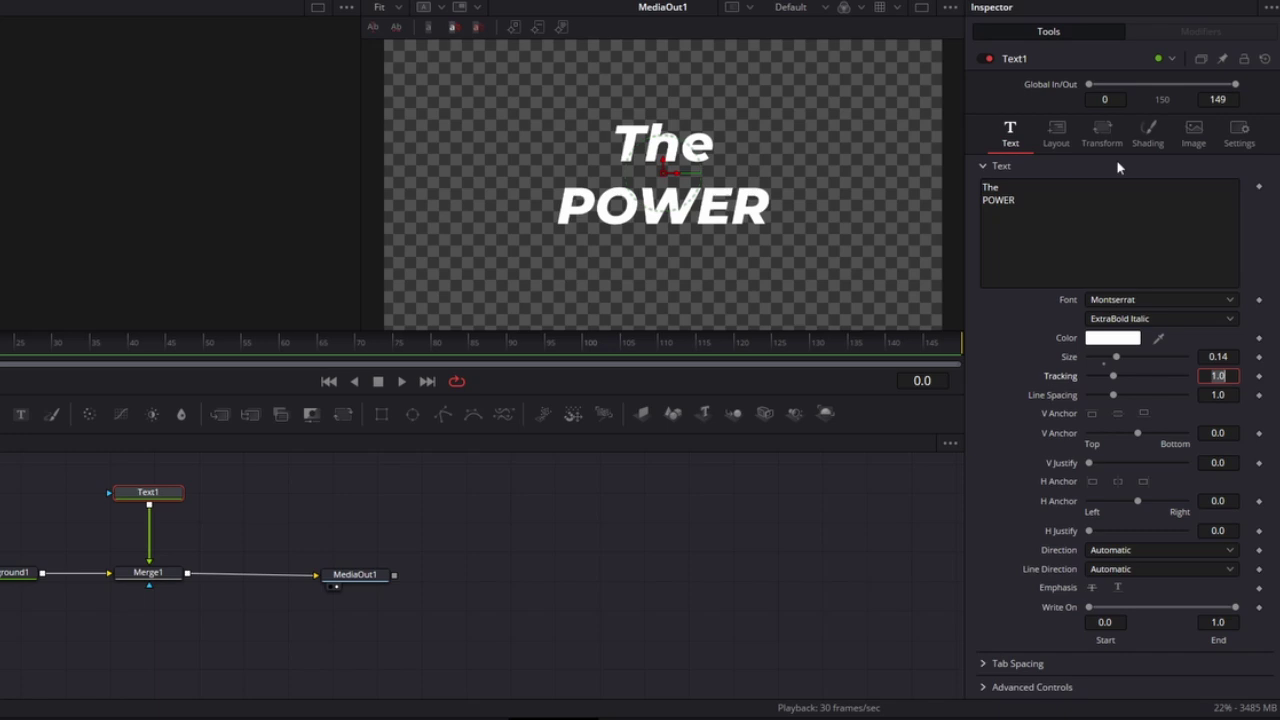
Step: Add Character Level Styling to the text and select the word 'The' in the viewer
right_click(1102, 222)
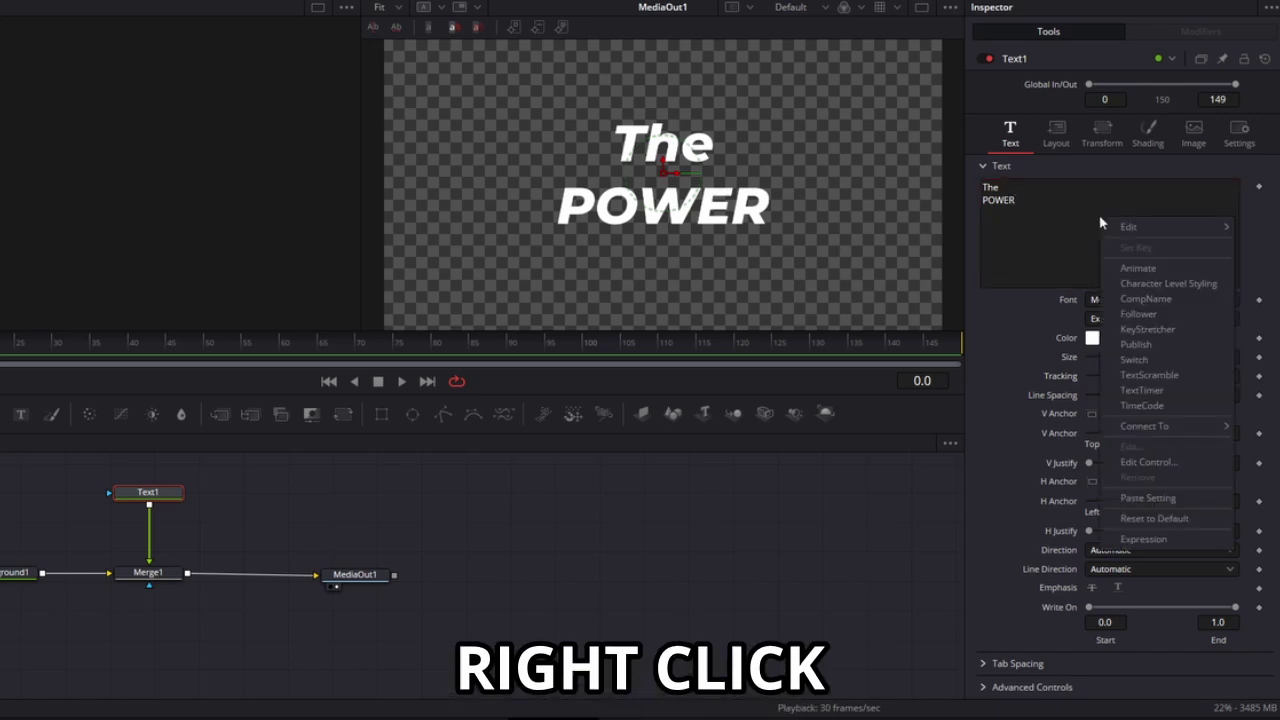
click(1144, 284)
click(1180, 40)
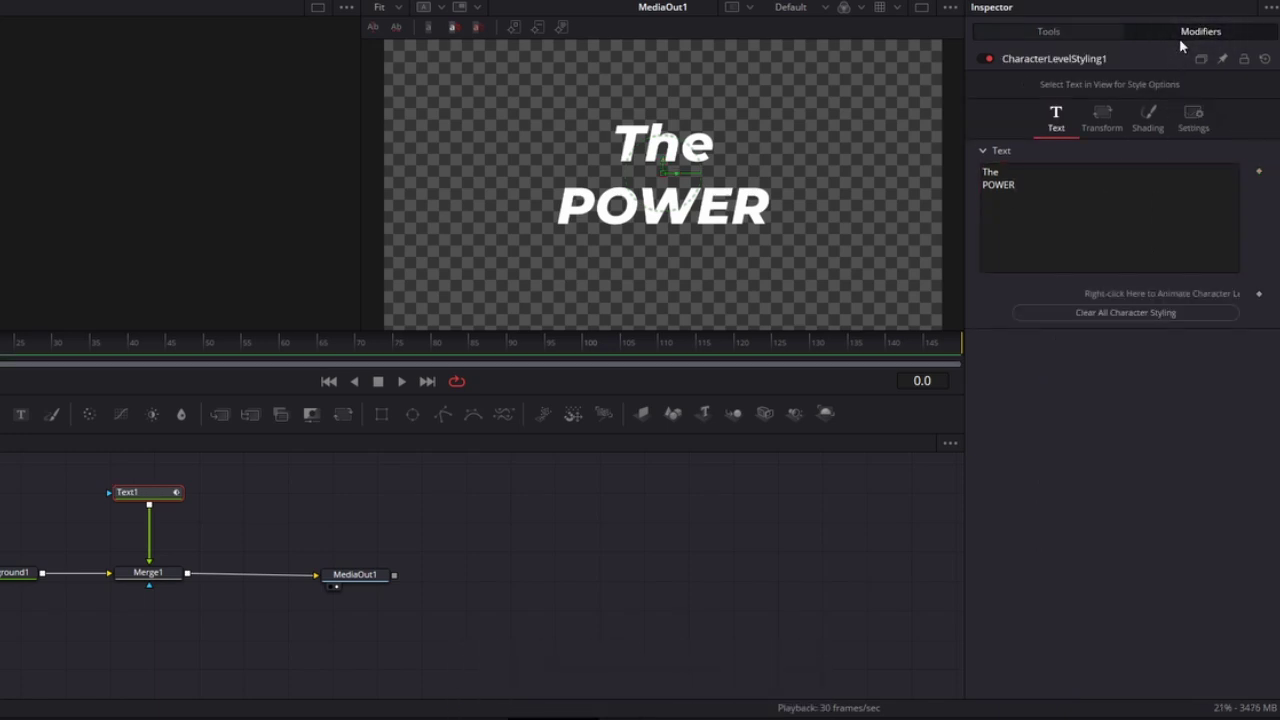
drag(766, 143, 555, 155)
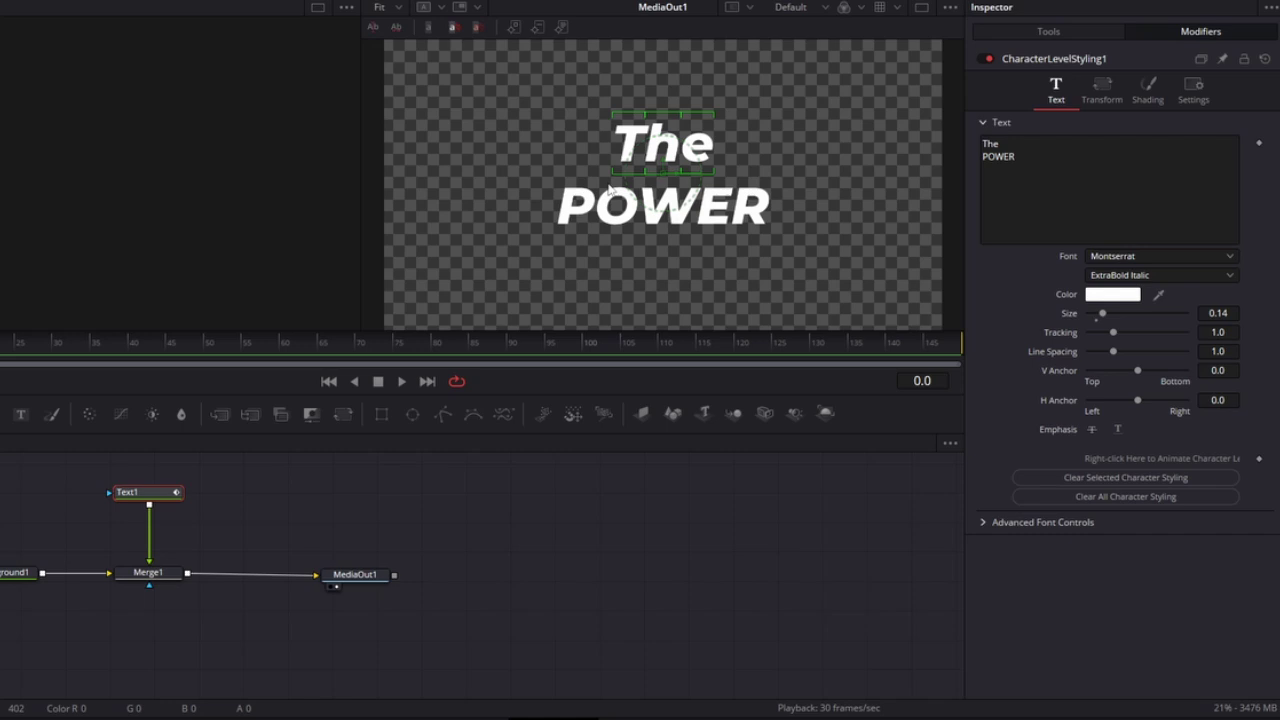
Step: Make 'The' Montserrat Italic at size 0.12 and set line spacing to 0.6
click(1155, 275)
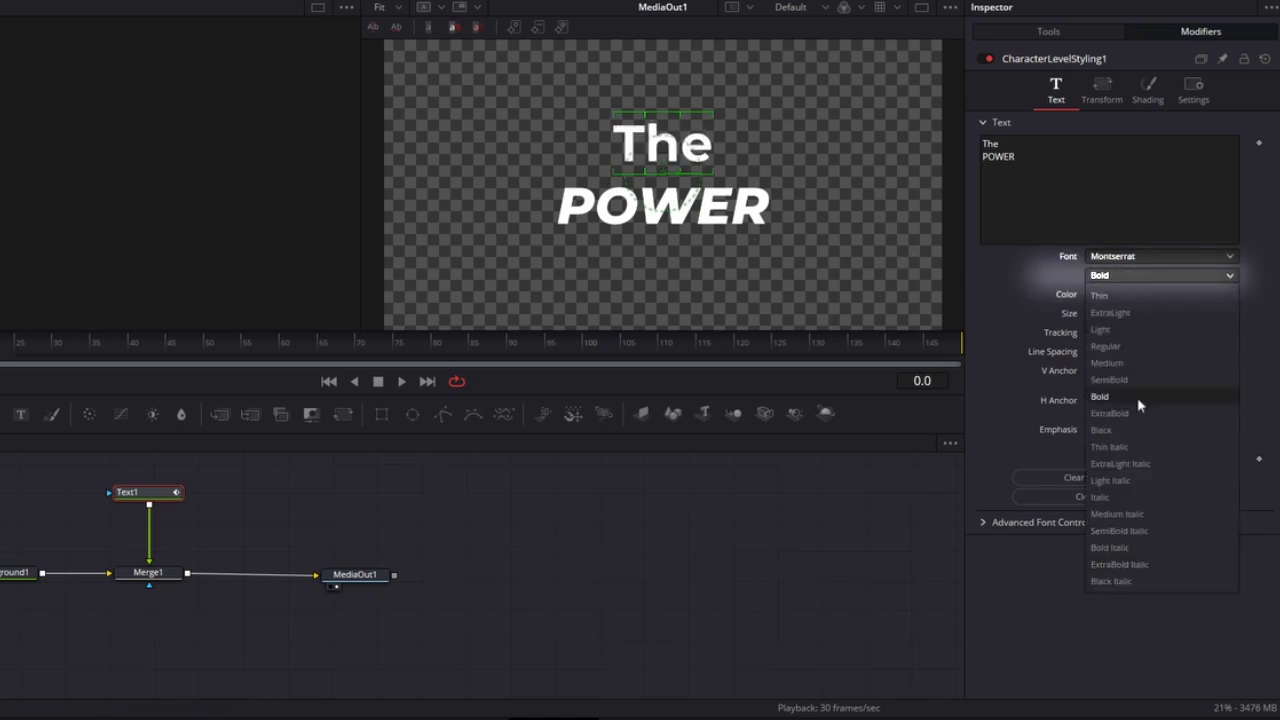
click(1100, 497)
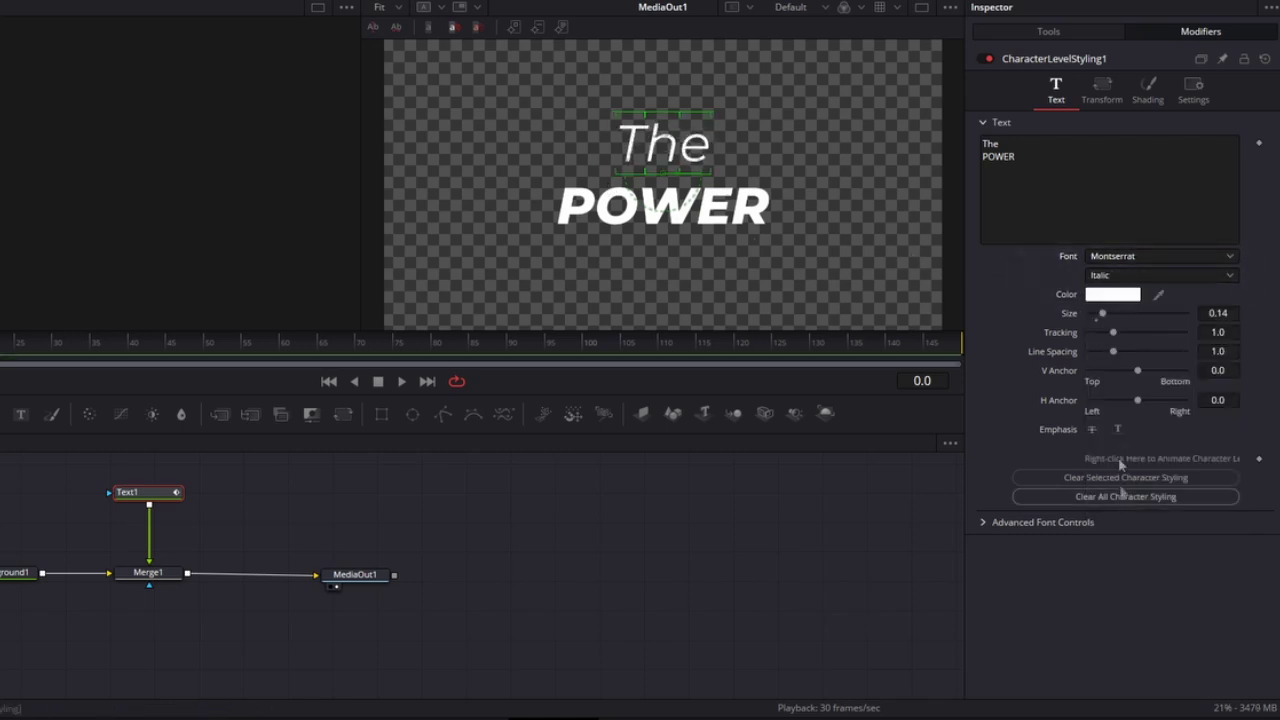
click(1229, 313)
key(Tab)
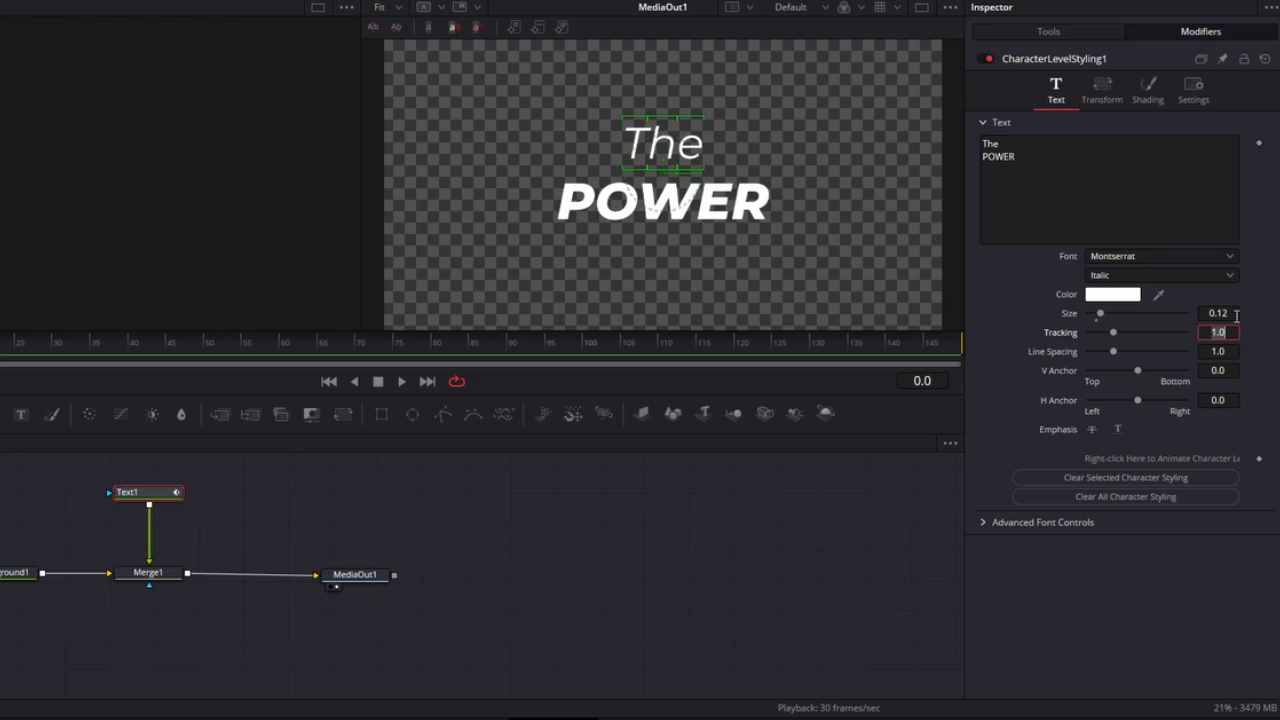
key(Tab)
text(0.69)
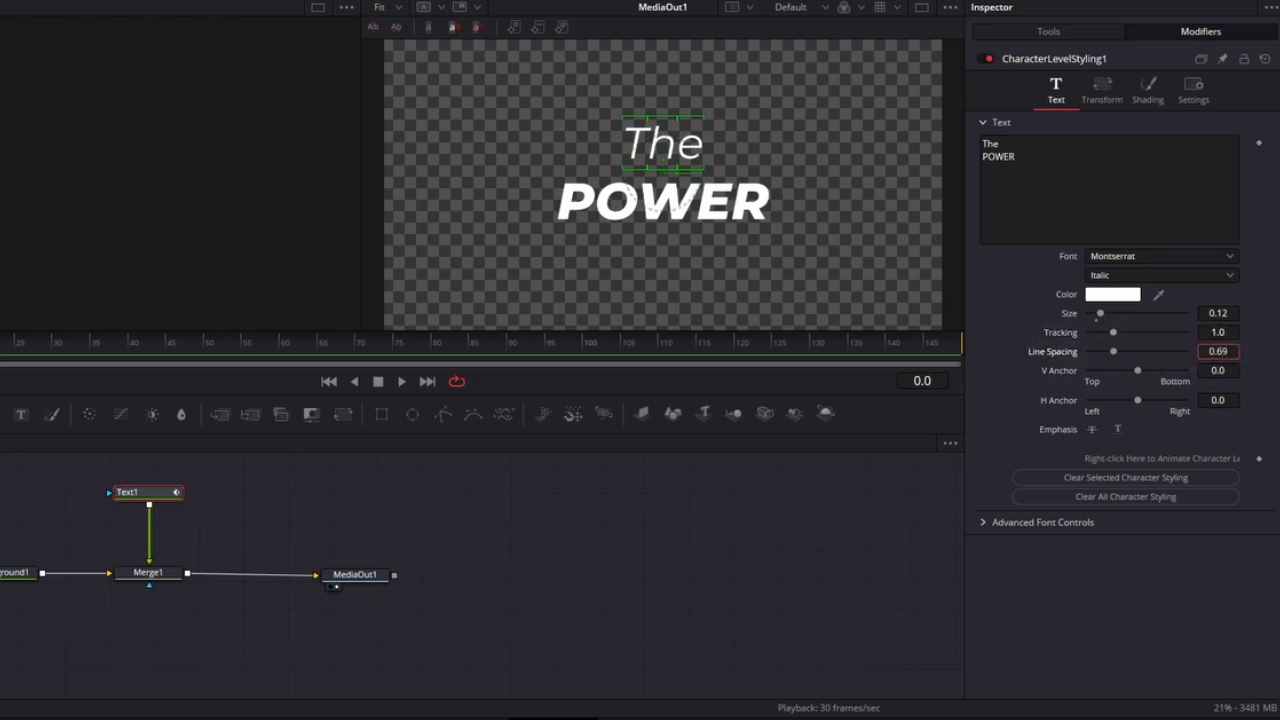
key(Return)
click(148, 574)
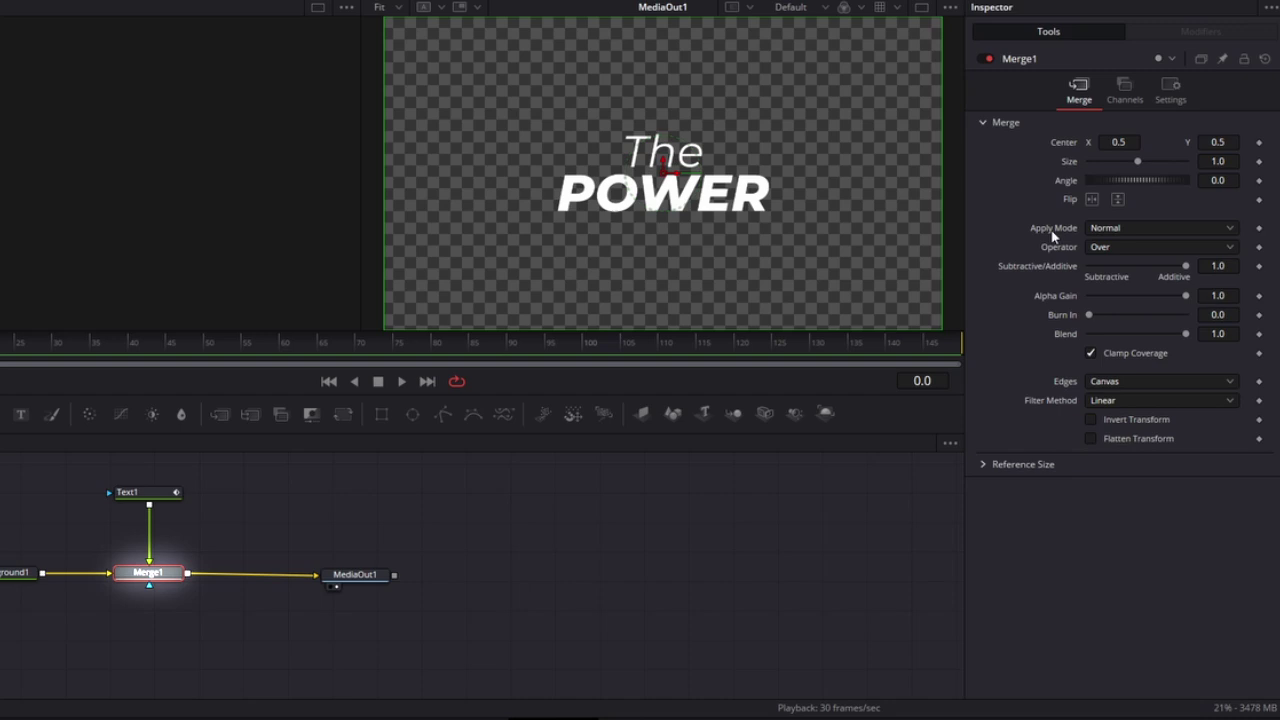
click(1217, 161)
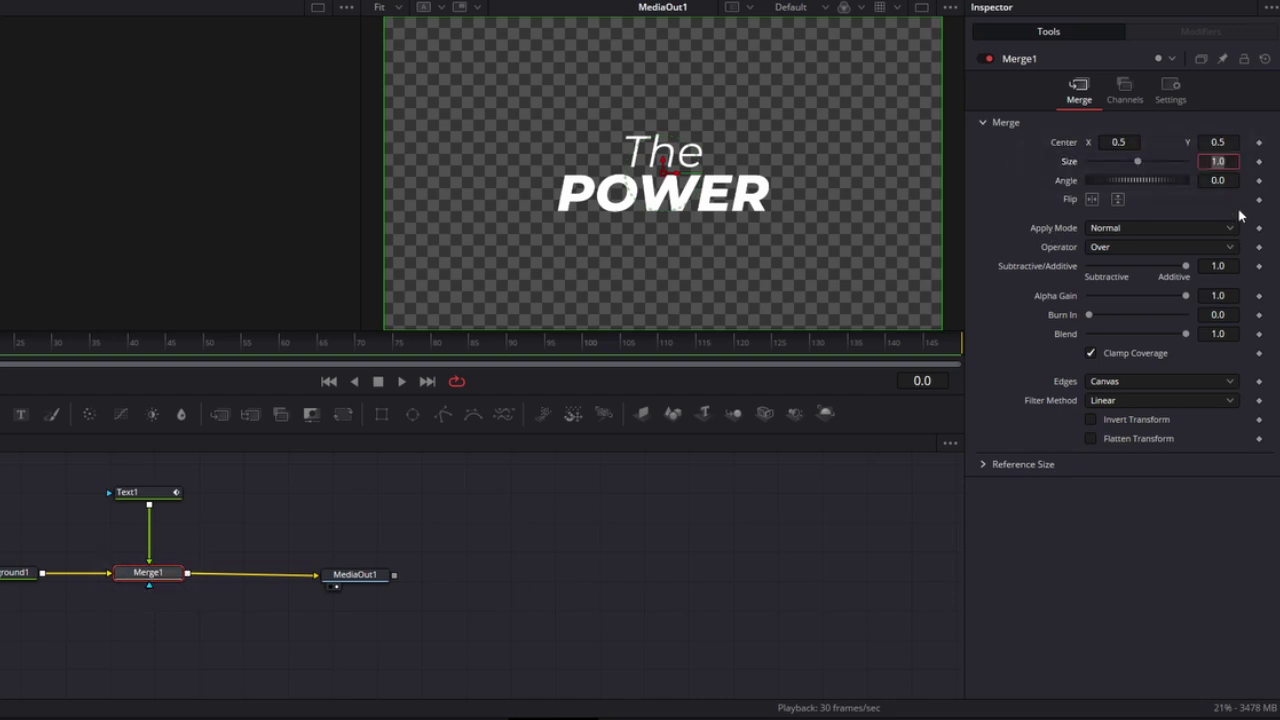